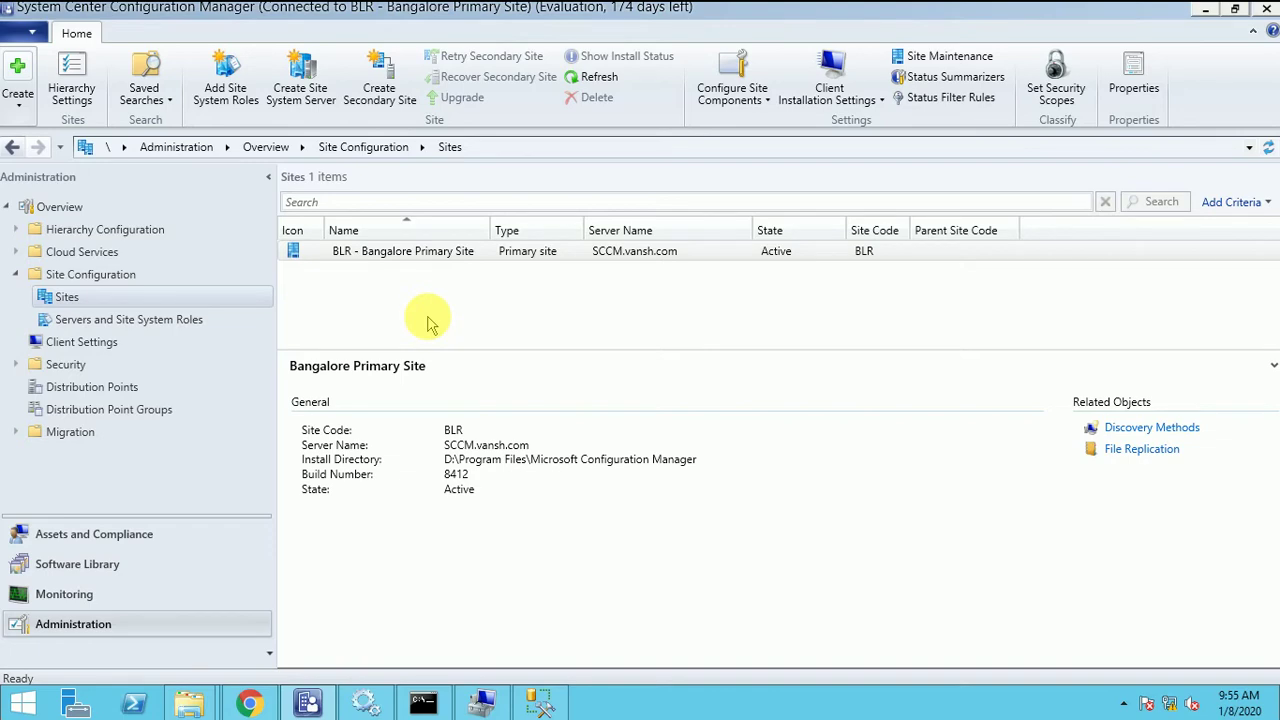
Switch to the secondary server's session and launch ConfigMgrPrerequisitesTool.exe, allowing it to make changes to the computer.
left_click(340, 12)
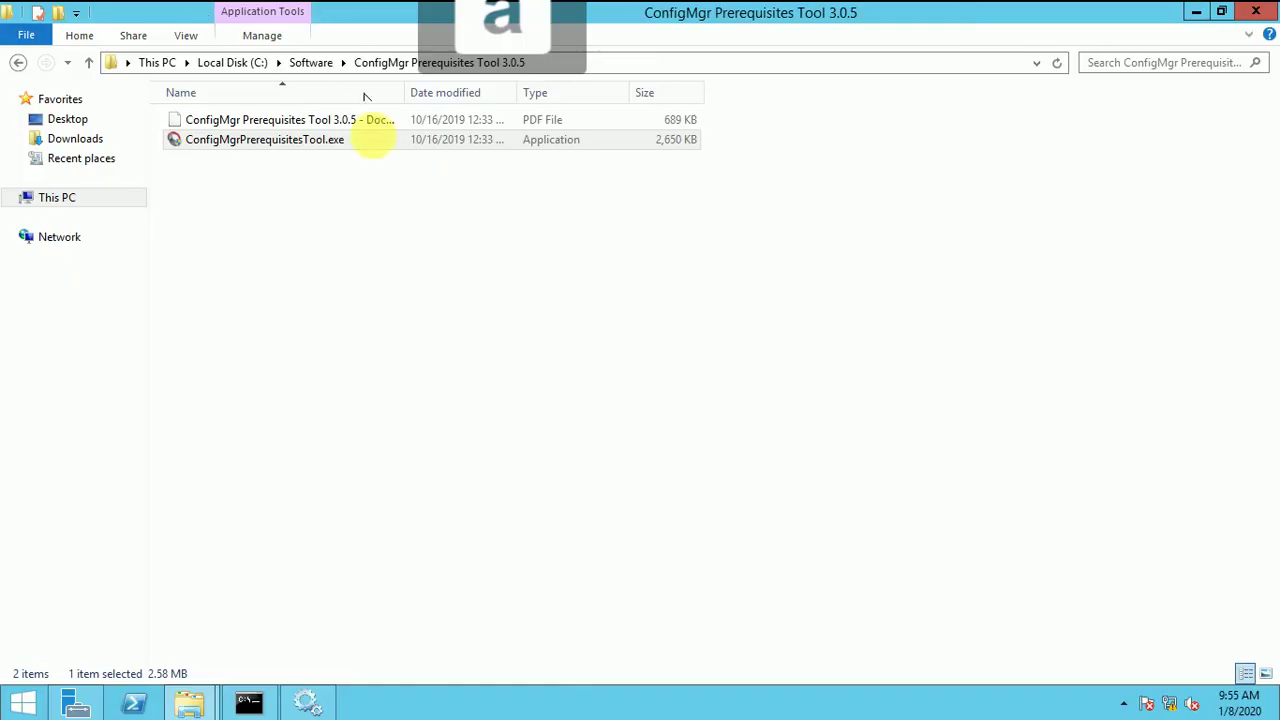
left_click(242, 140)
double_click(246, 140)
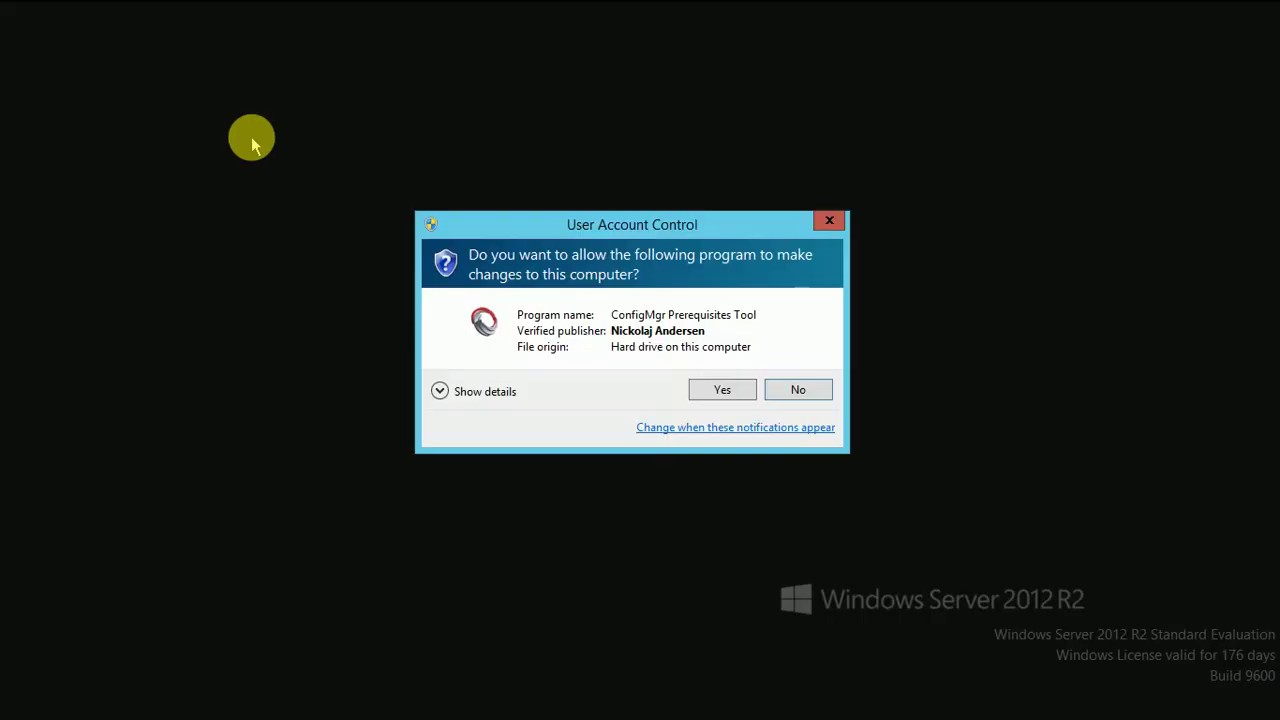
left_click(722, 390)
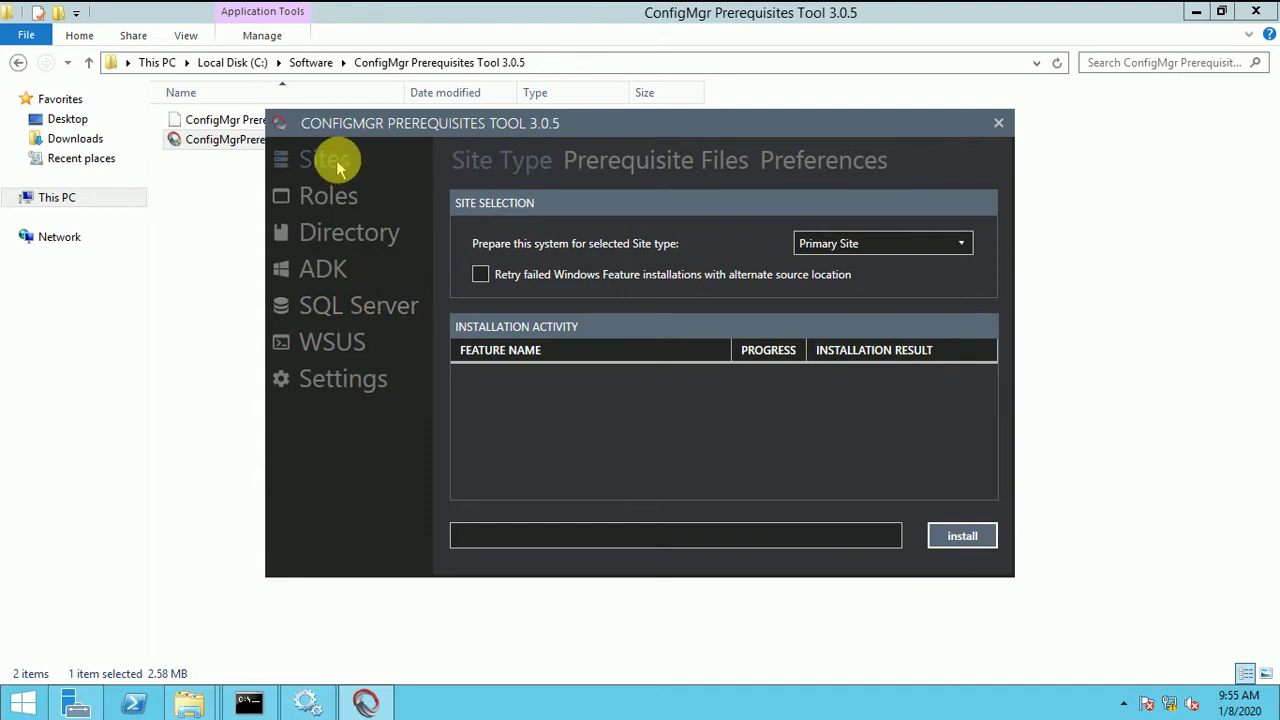
Install the Windows feature prerequisites for the Secondary Site type and dismiss the completion notice.
left_click(918, 252)
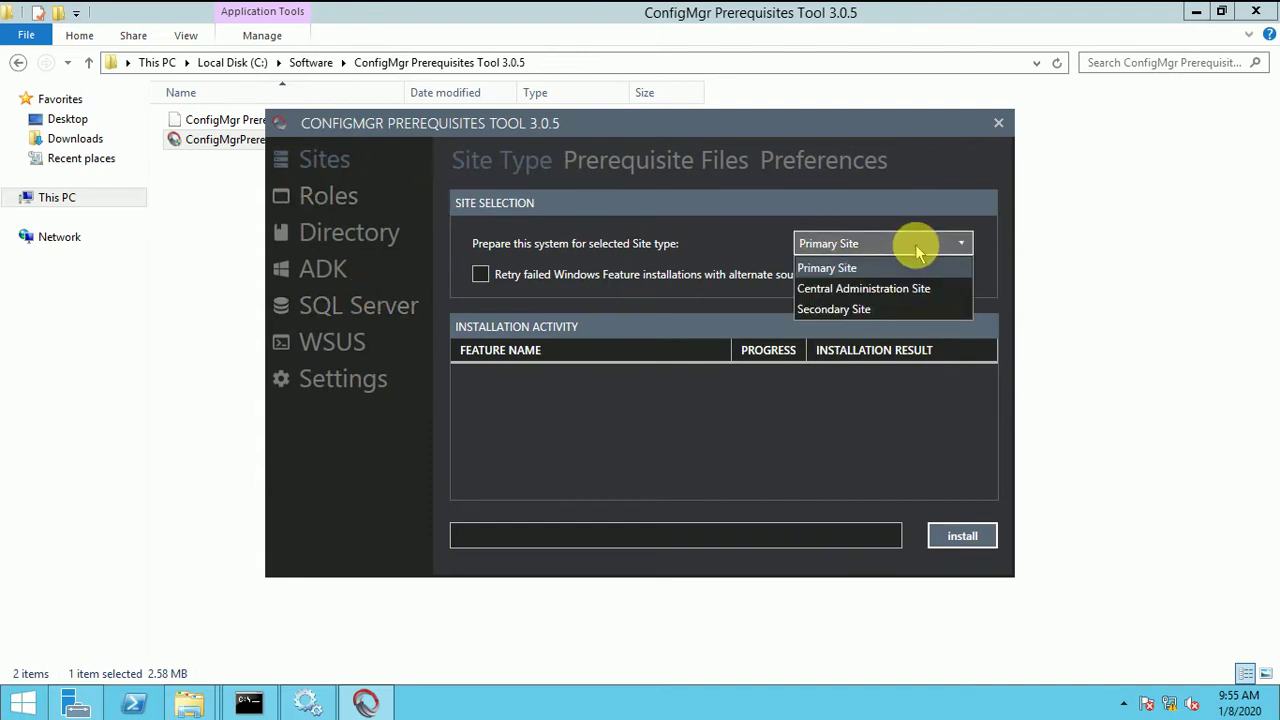
left_click(872, 309)
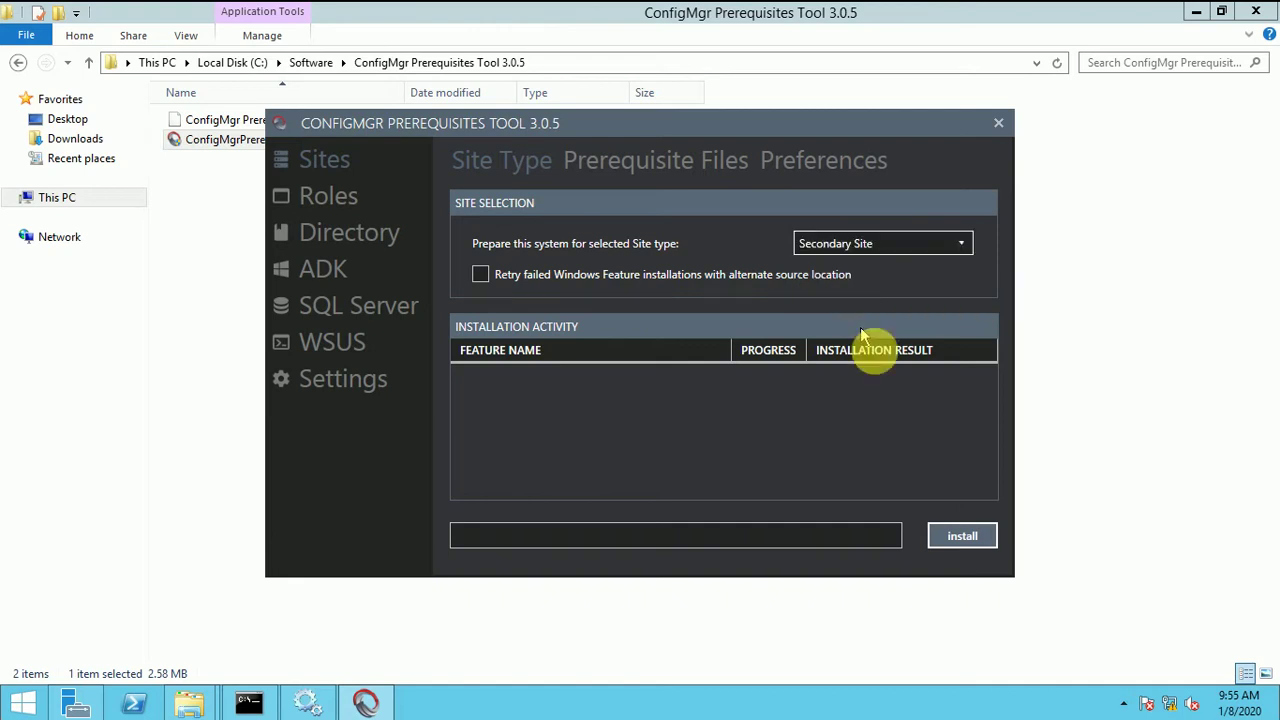
left_click(963, 535)
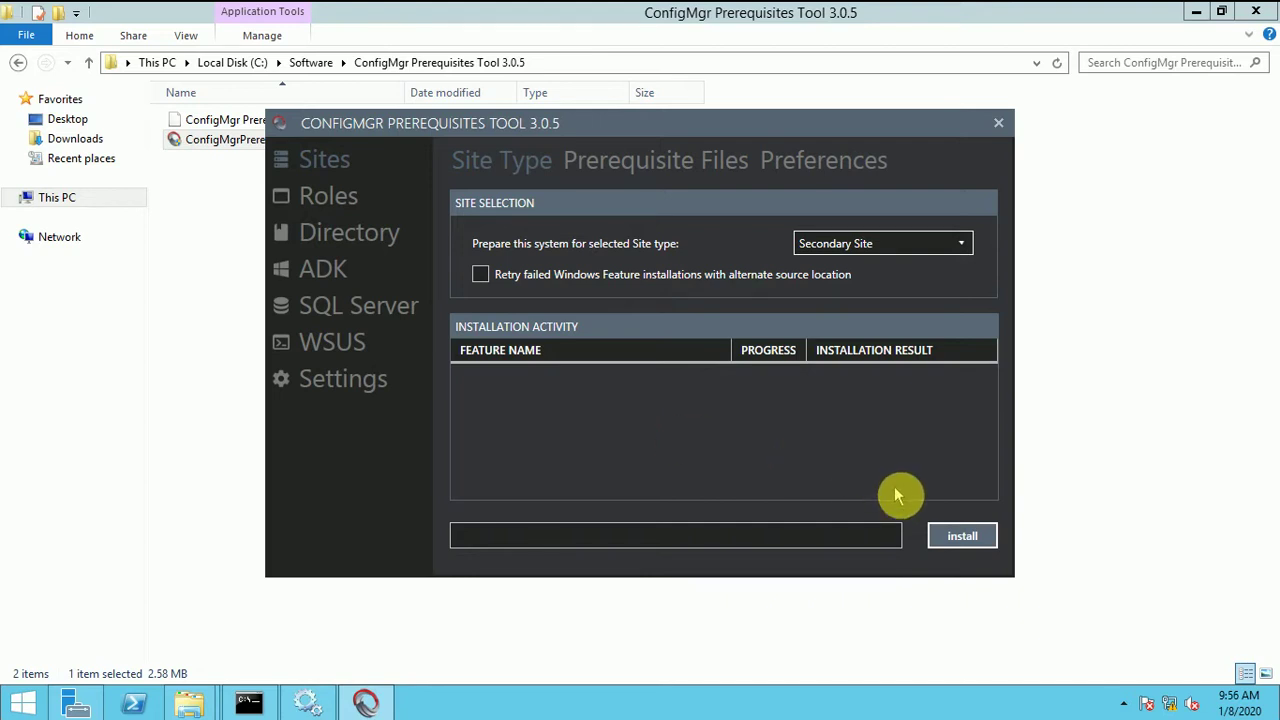
left_click(960, 538)
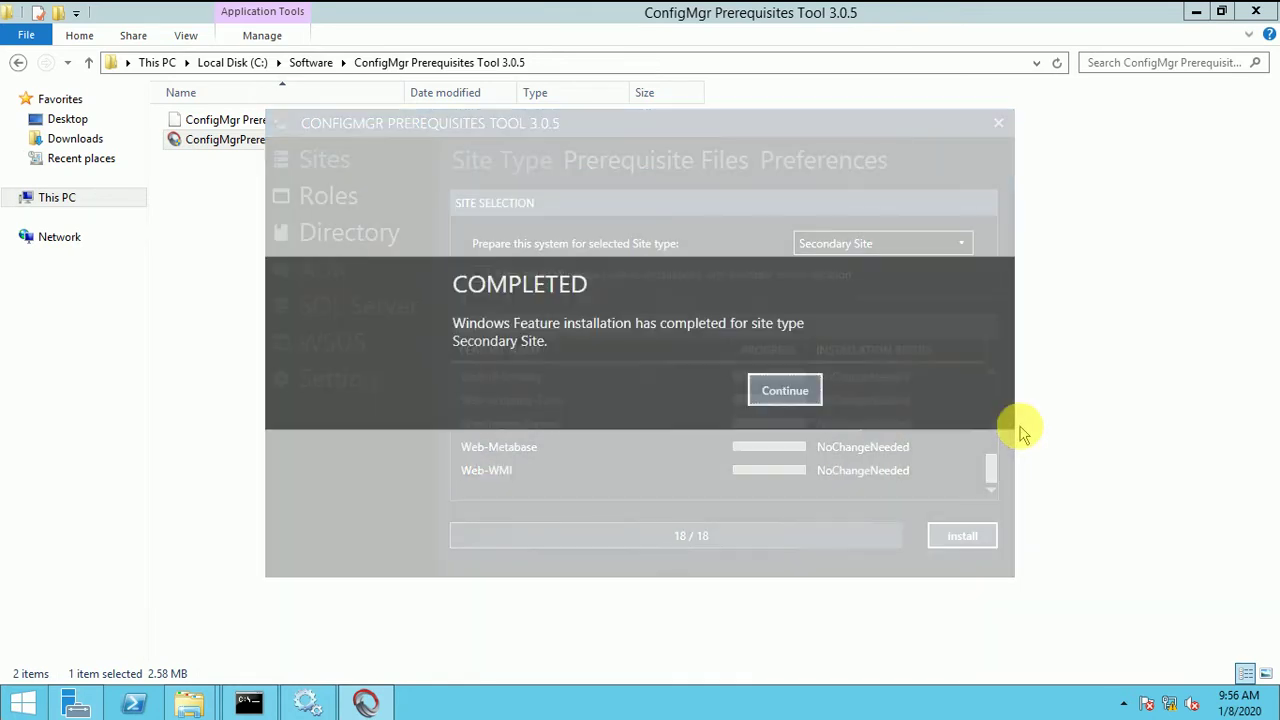
left_click(776, 398)
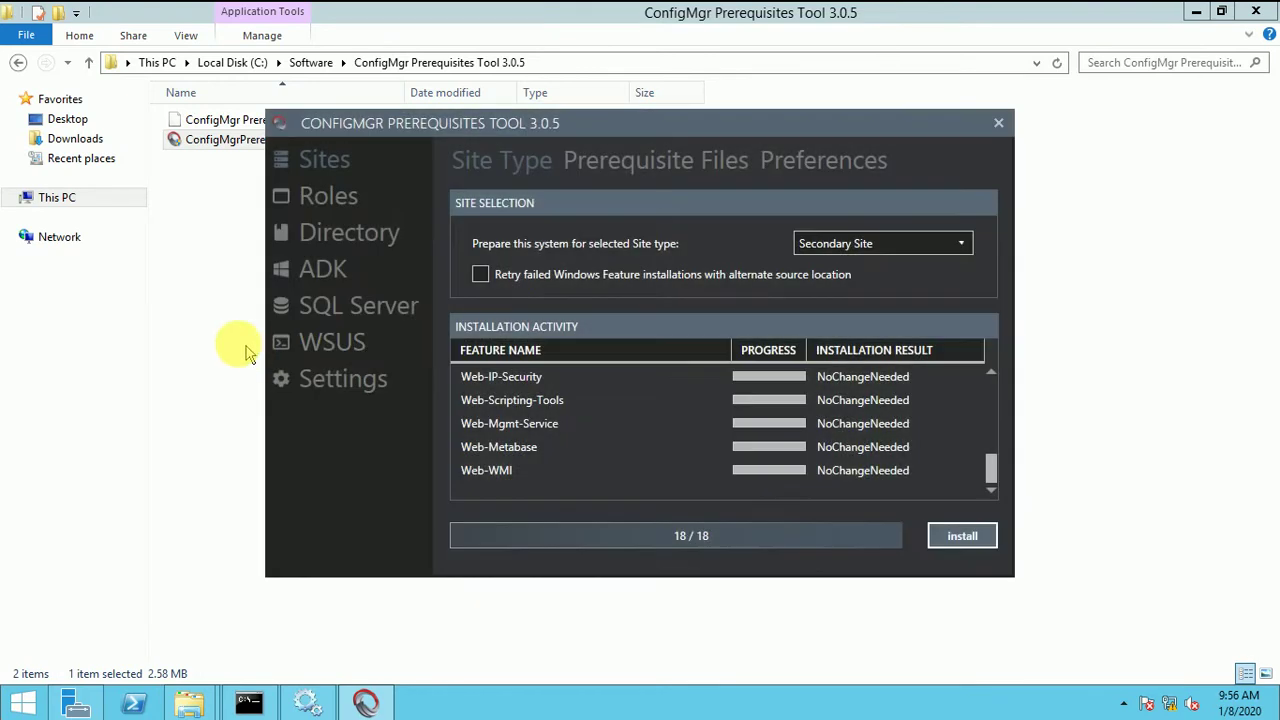
left_click(220, 337)
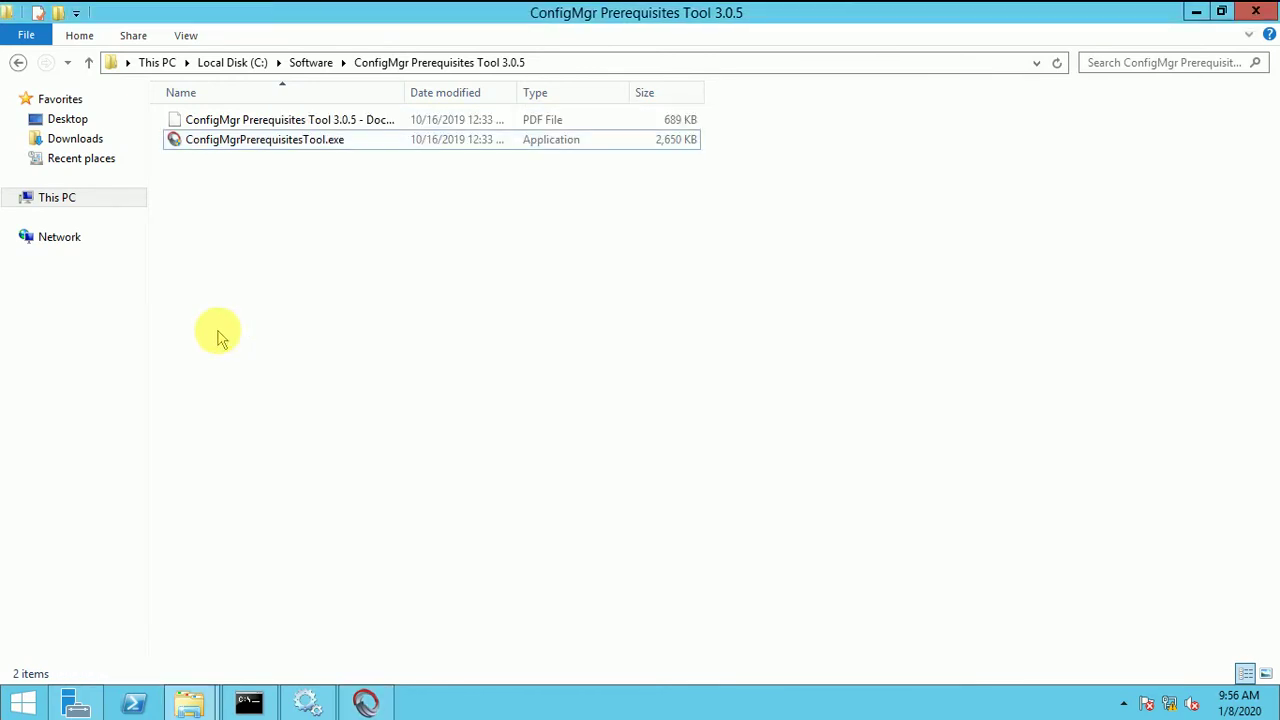
Switch back to the Configuration Manager console and start creating a secondary site under the Bangalore primary site, continuing to the general settings.
left_click(327, 9)
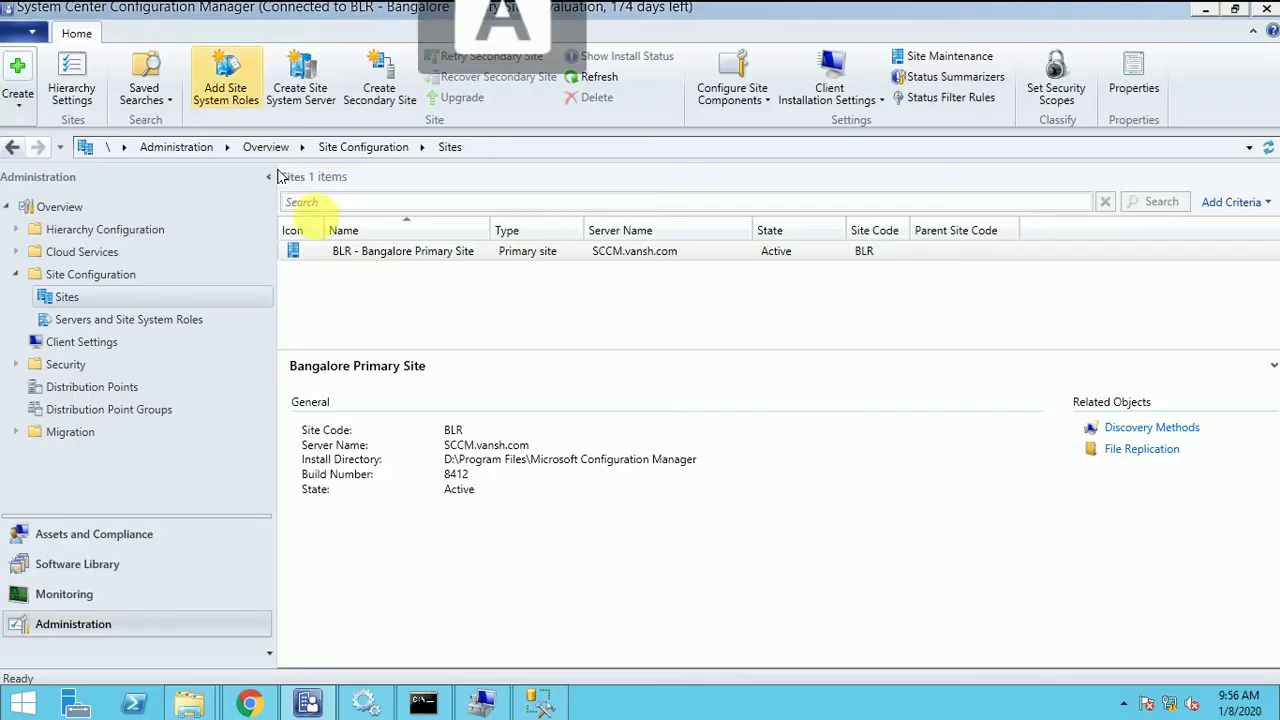
left_click(400, 295)
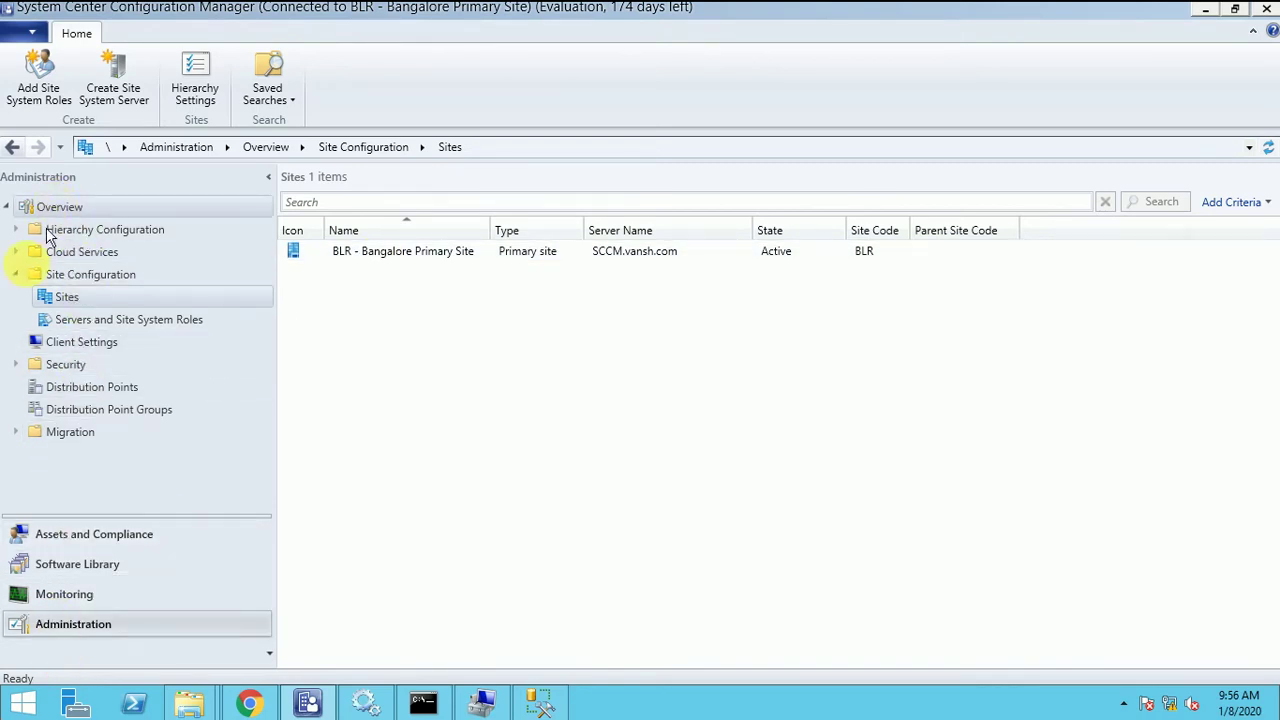
left_click(16, 277)
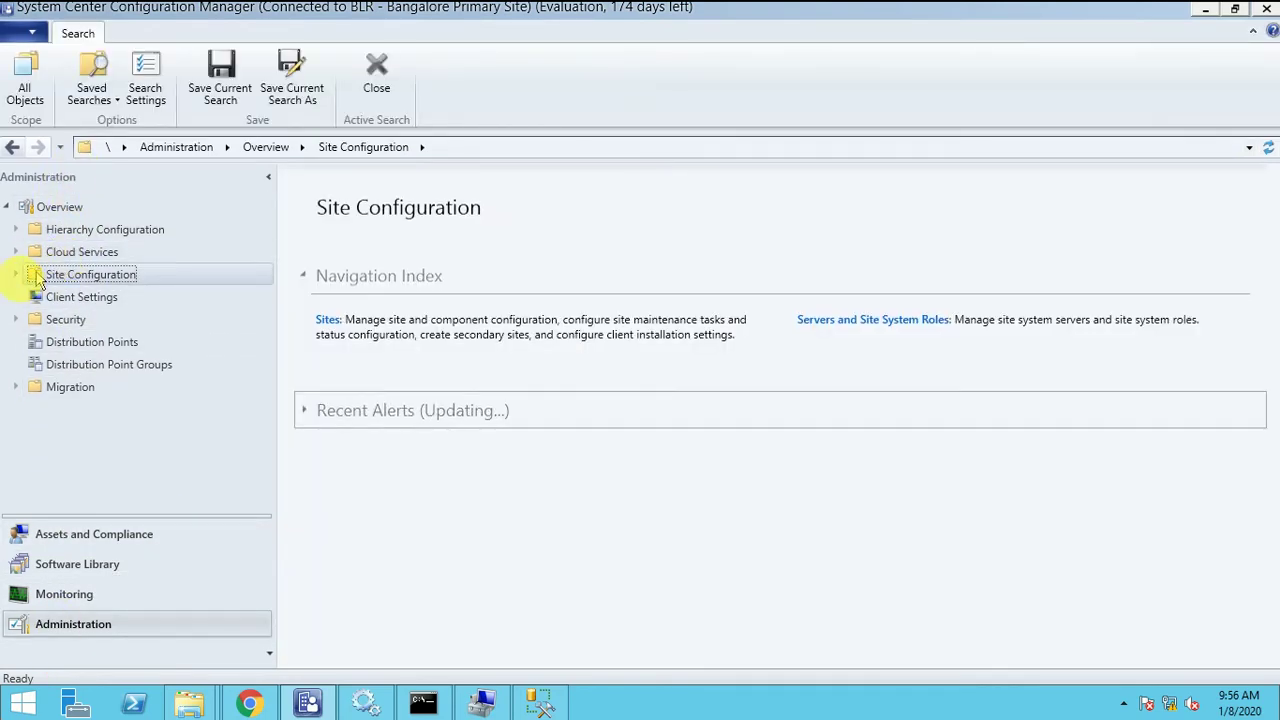
left_click(58, 296)
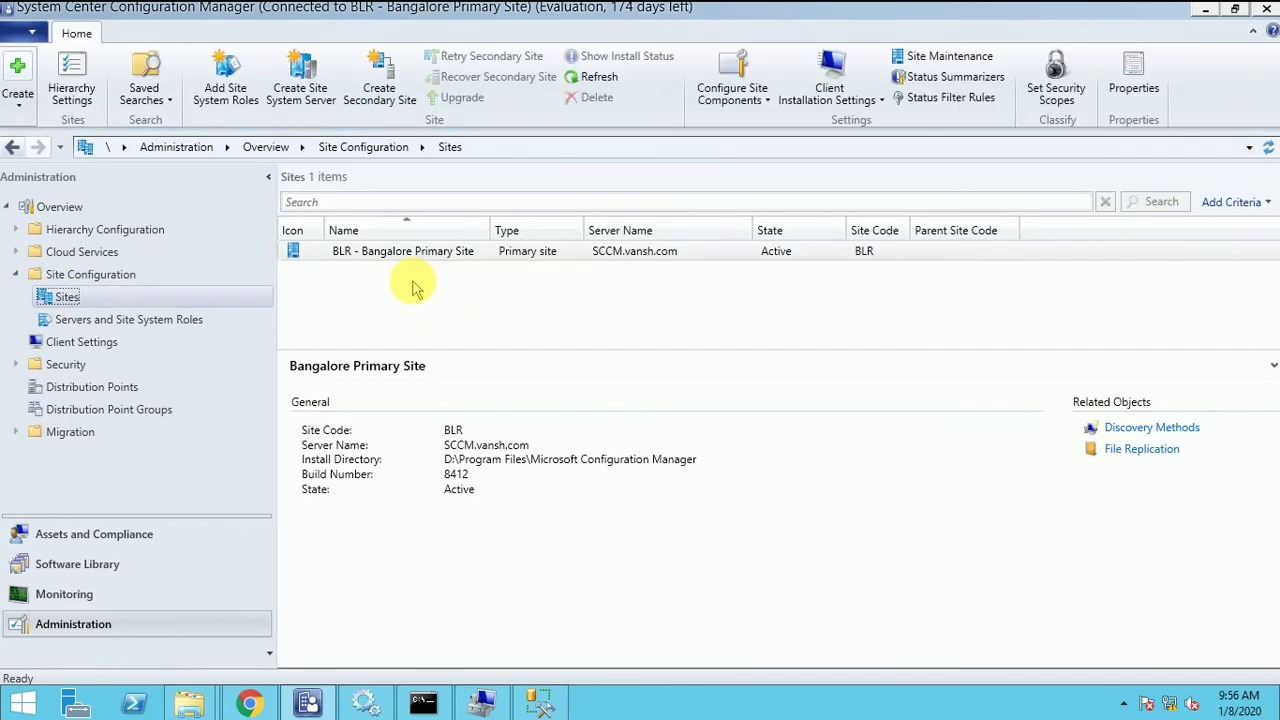
left_click(385, 97)
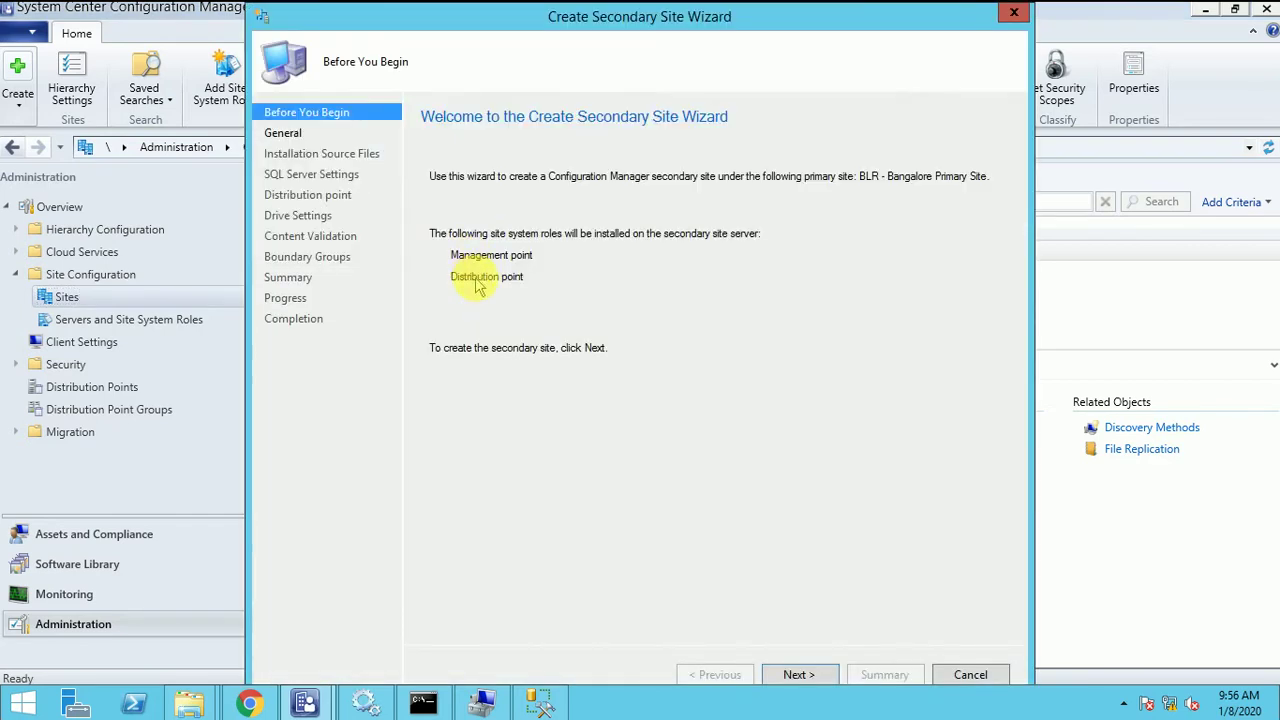
left_click(798, 675)
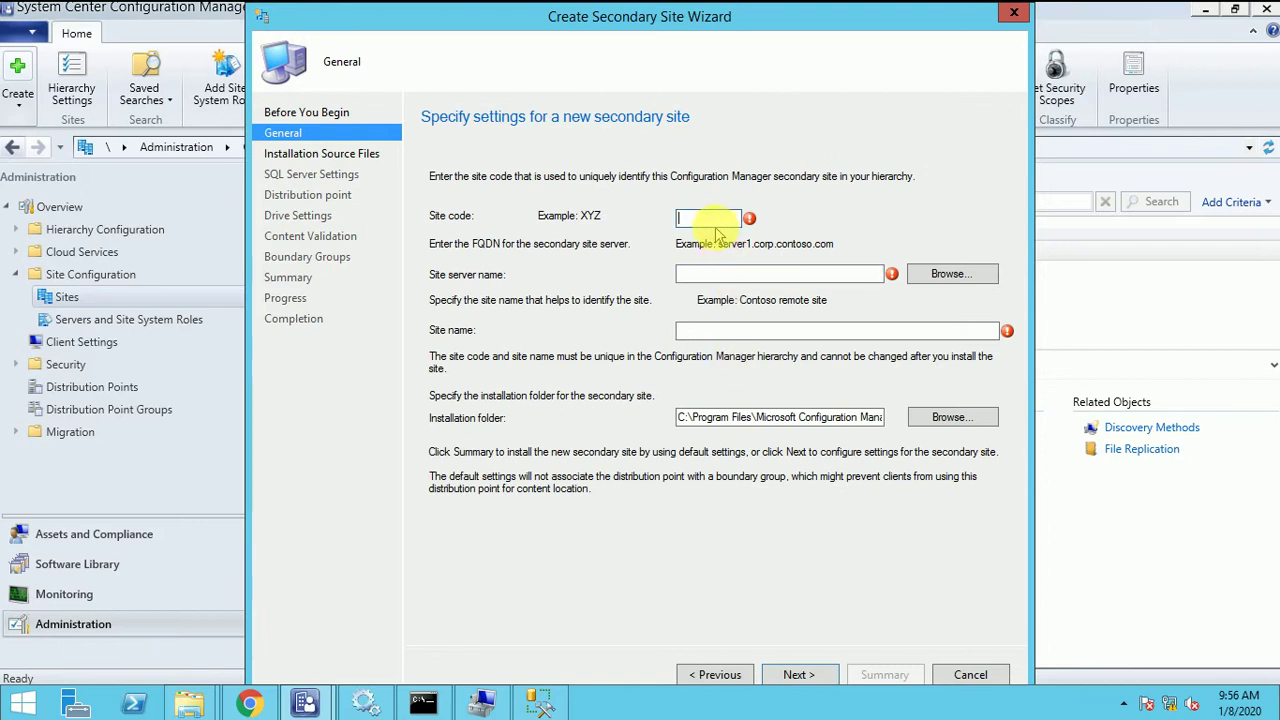
Set the secondary site's code to SS1 and select the computer SCCM-SS as its site server.
type("SS1")
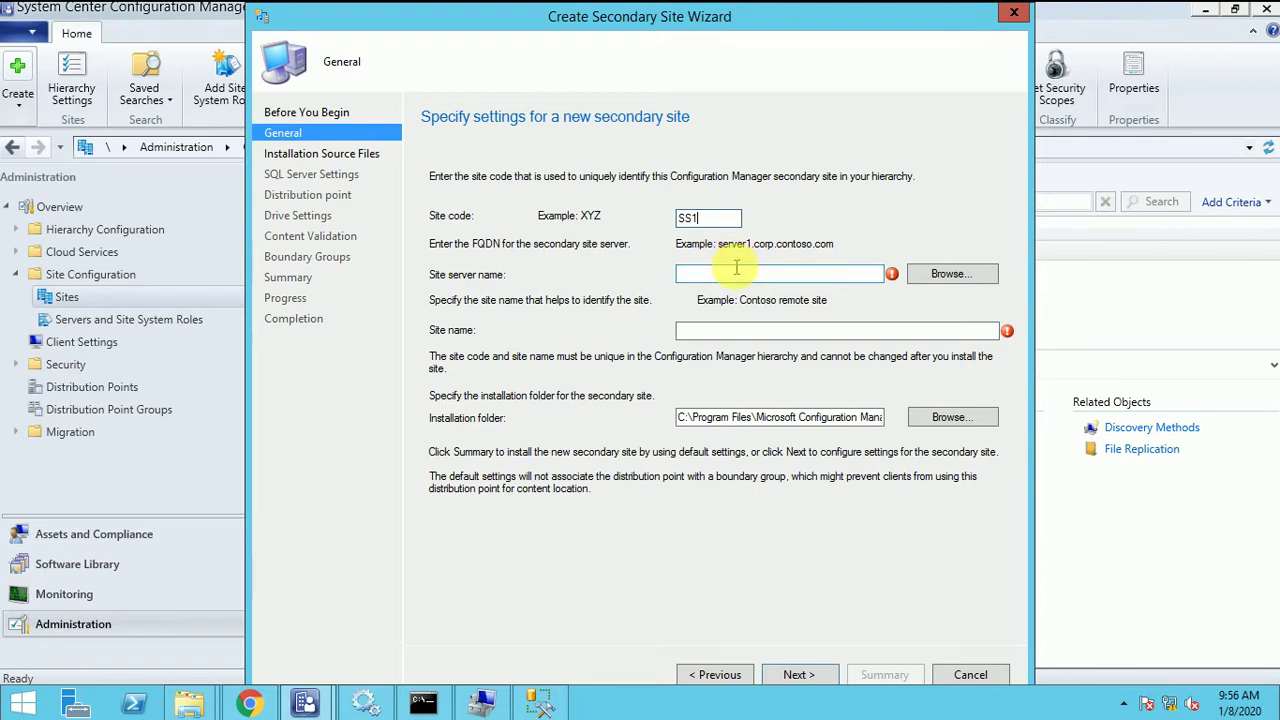
left_click(736, 270)
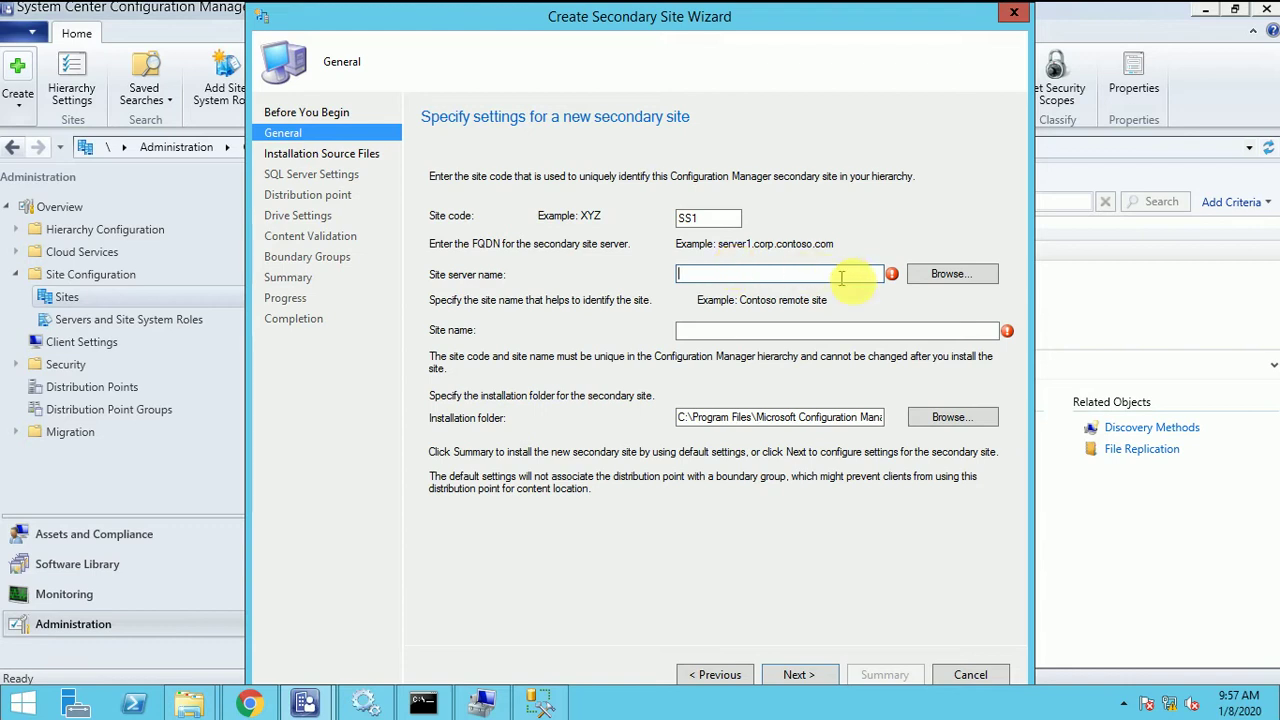
left_click(951, 273)
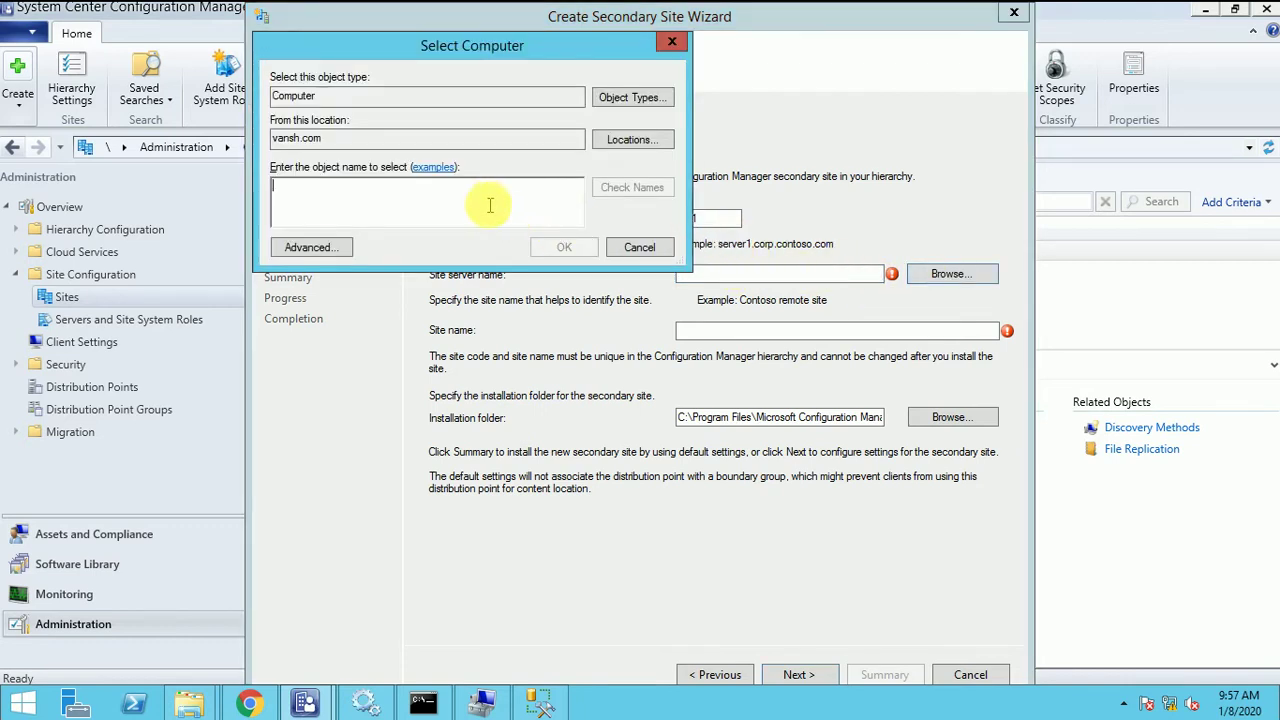
type("SCCM-SS")
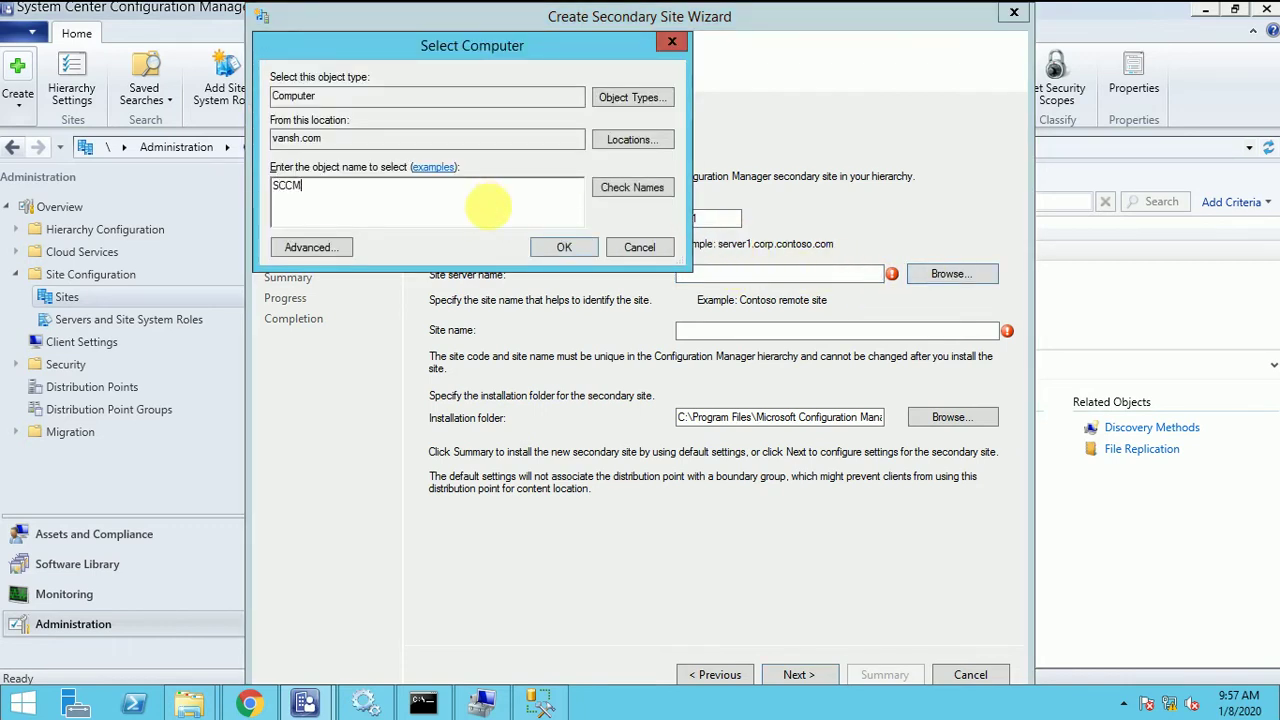
left_click(634, 187)
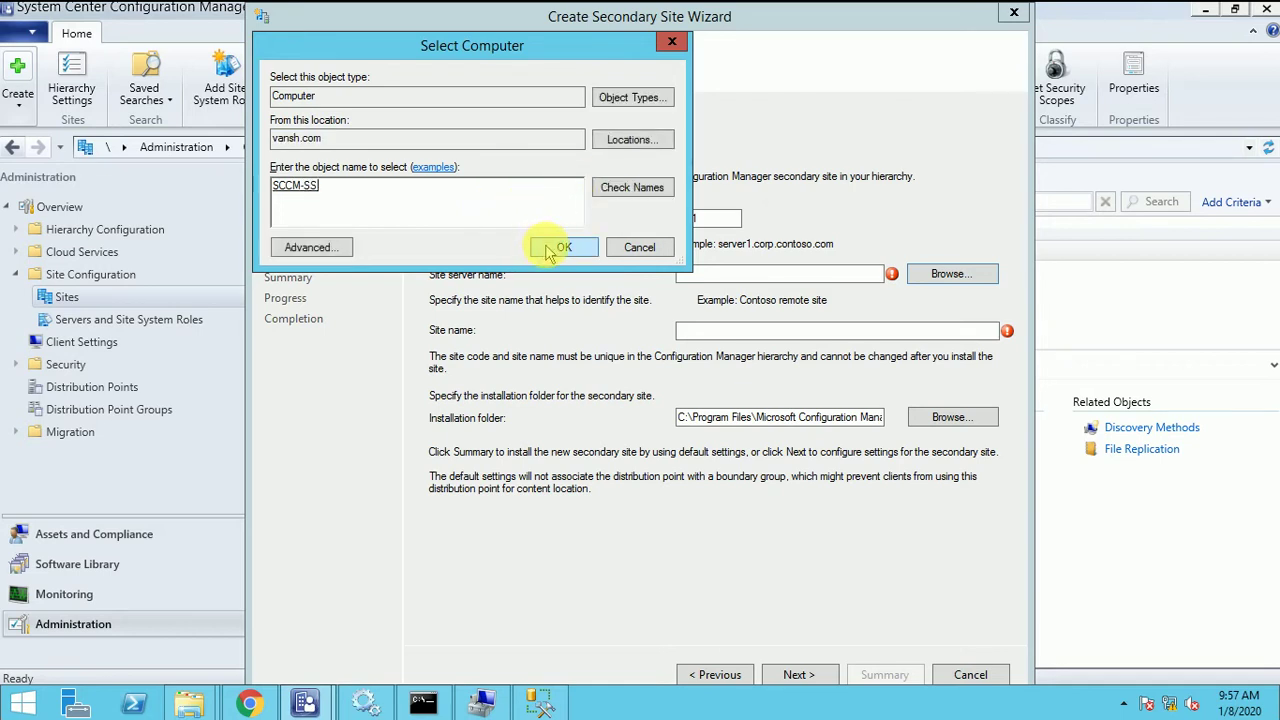
left_click(563, 247)
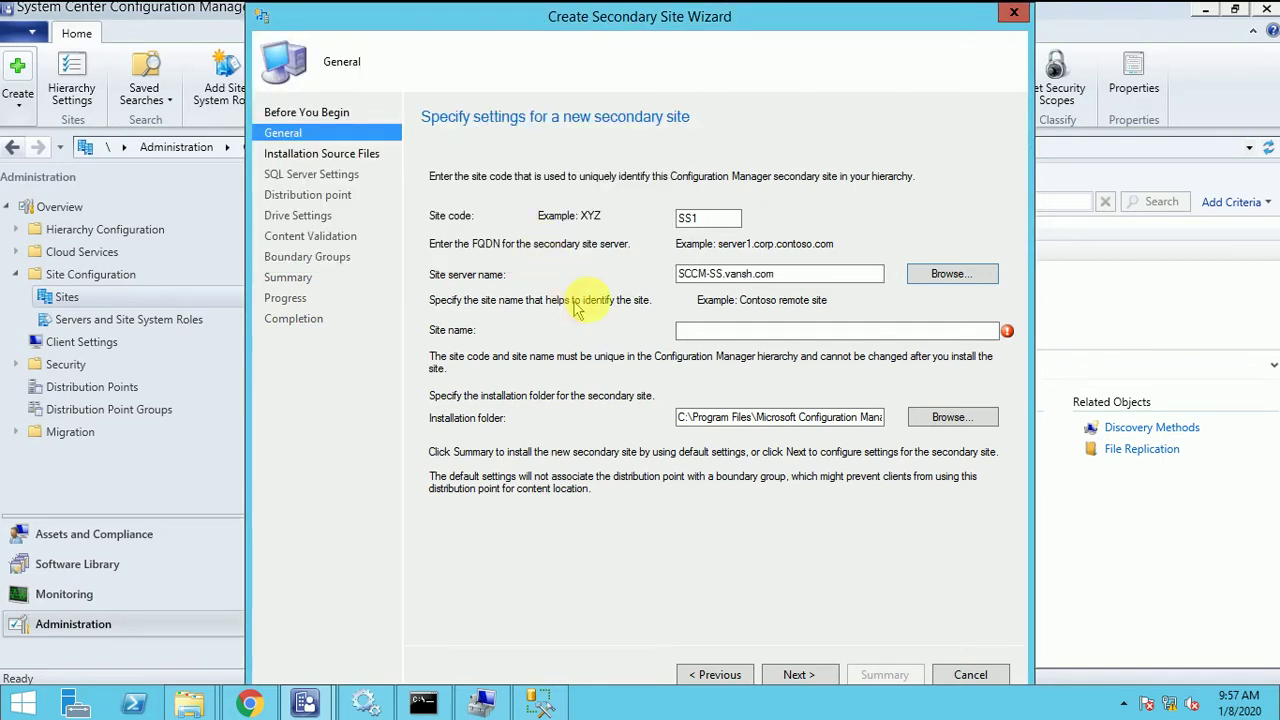
Name the site Bangalore Secondary Site, keep the default installation folder, and continue to the installation source files.
left_click(710, 336)
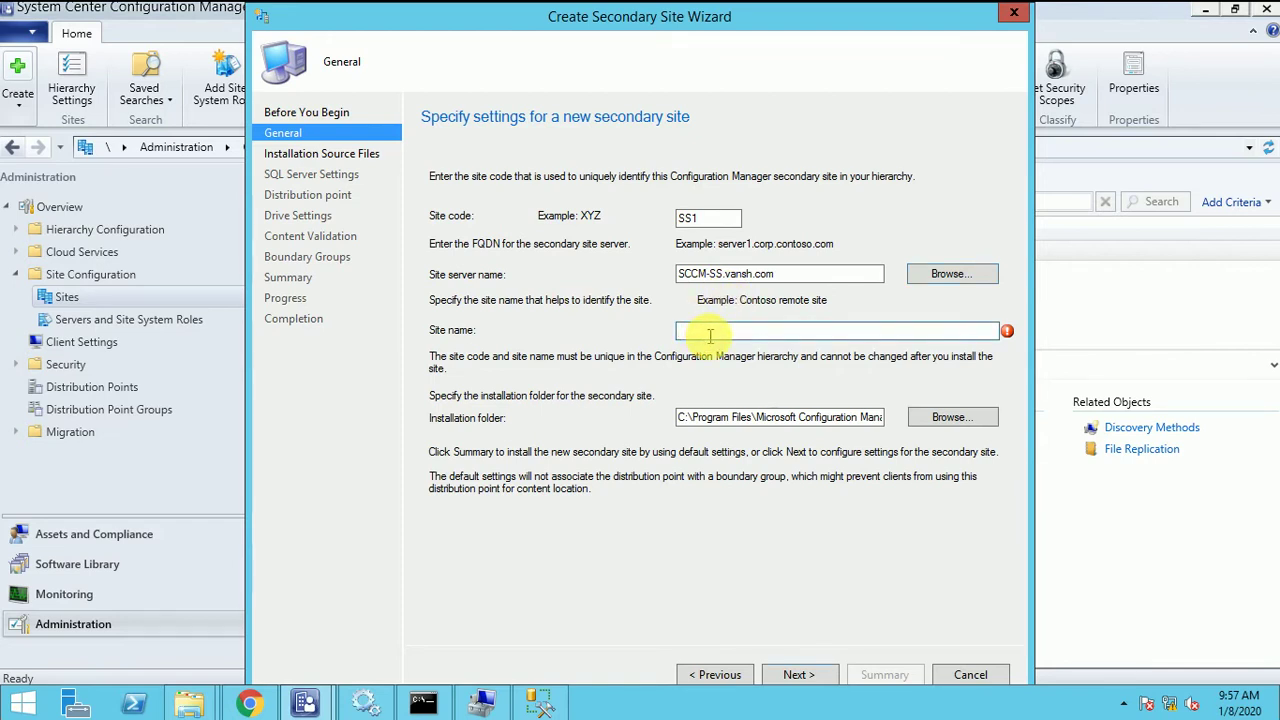
type("S")
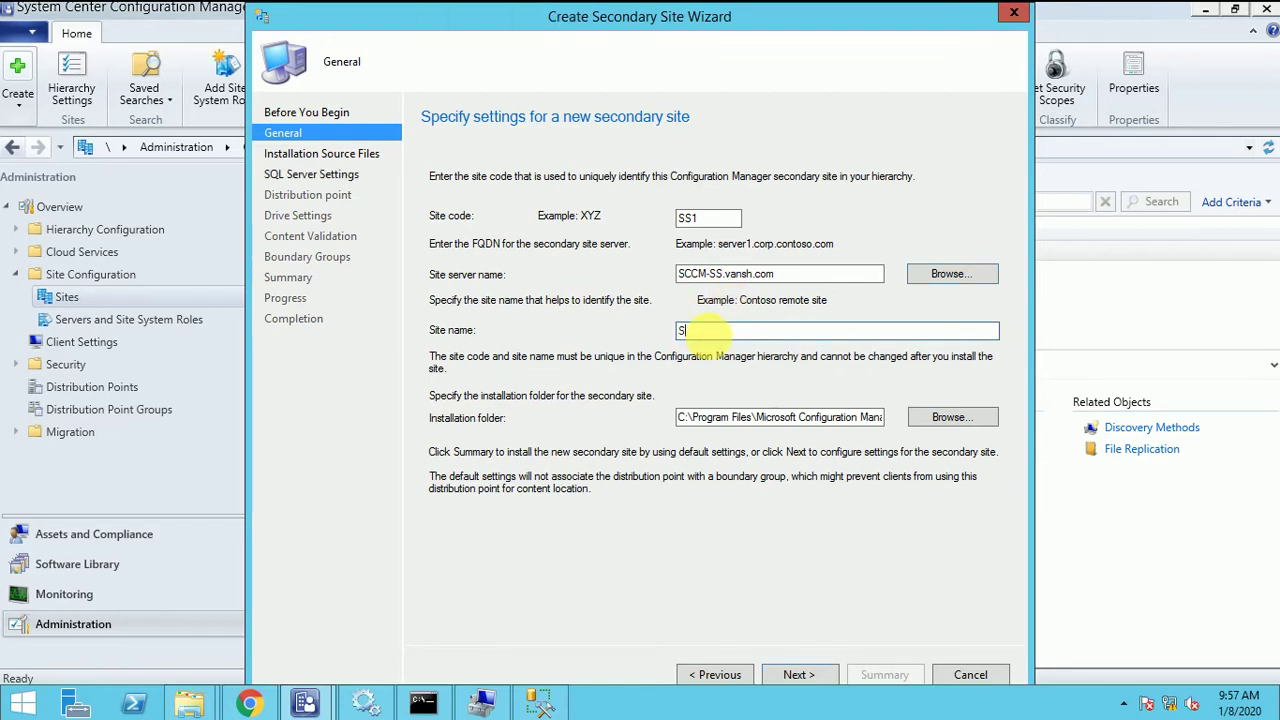
type("econda")
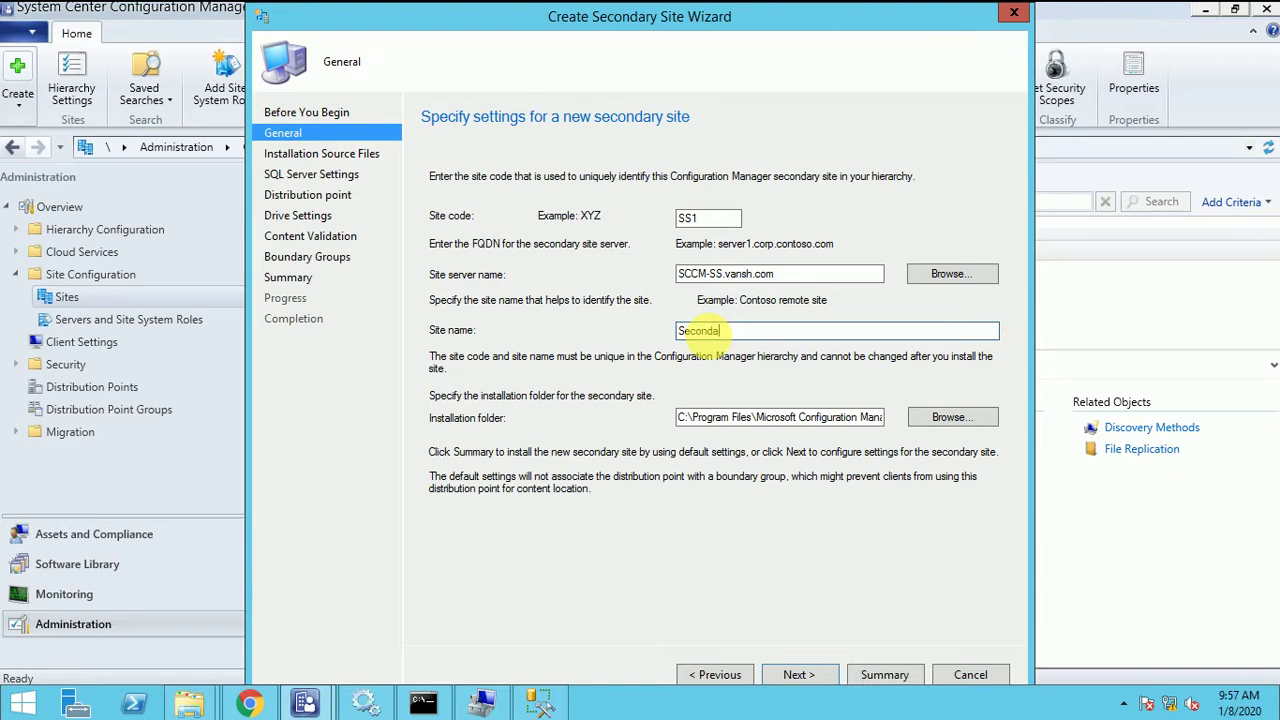
key("BackSpace")
key("BackSpace")
key("BackSpace")
type("Bangalore Secondary Site")
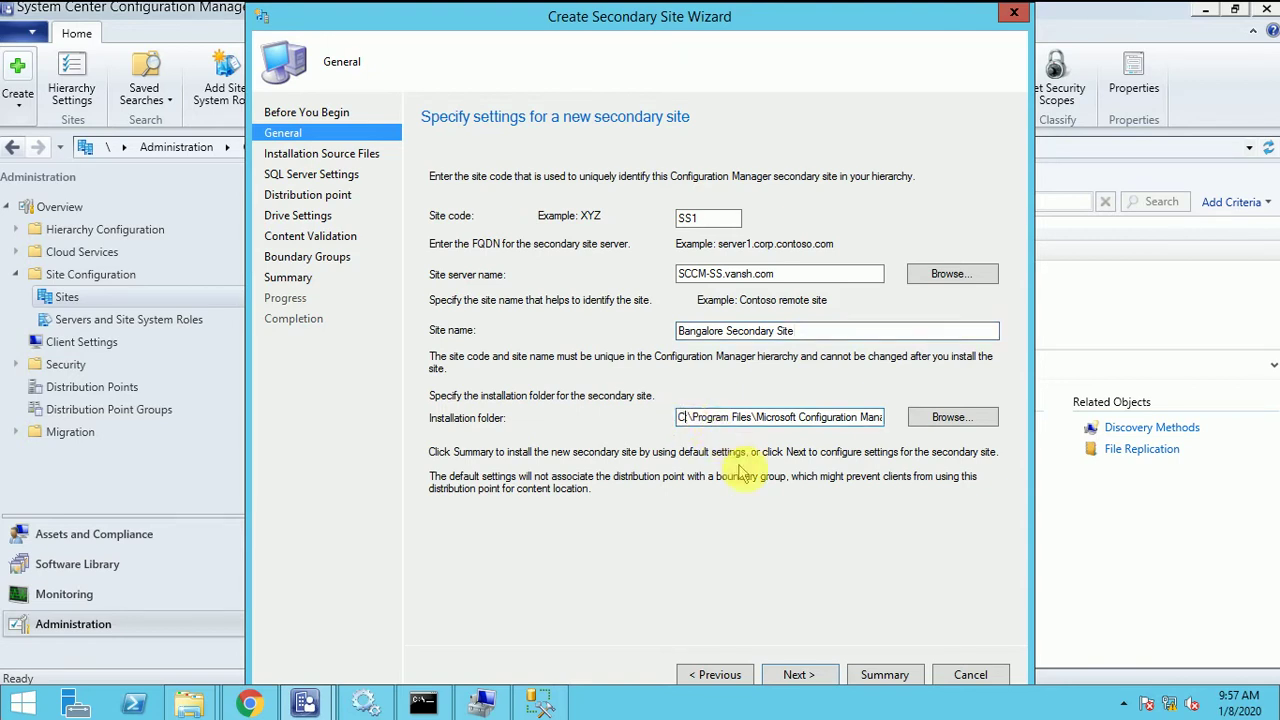
left_click(799, 675)
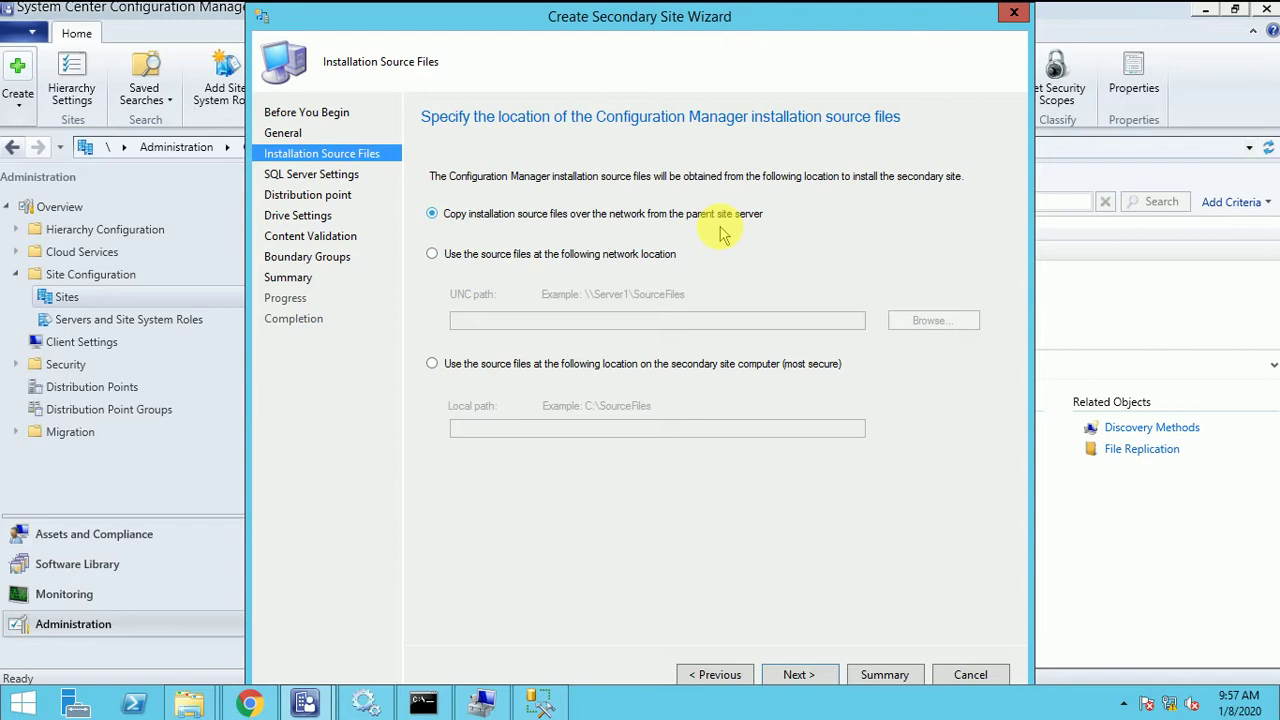
Accept source files from the parent site server, local SQL Server Express on ports 1433 and 4022, and the default HTTP distribution point settings.
left_click(804, 676)
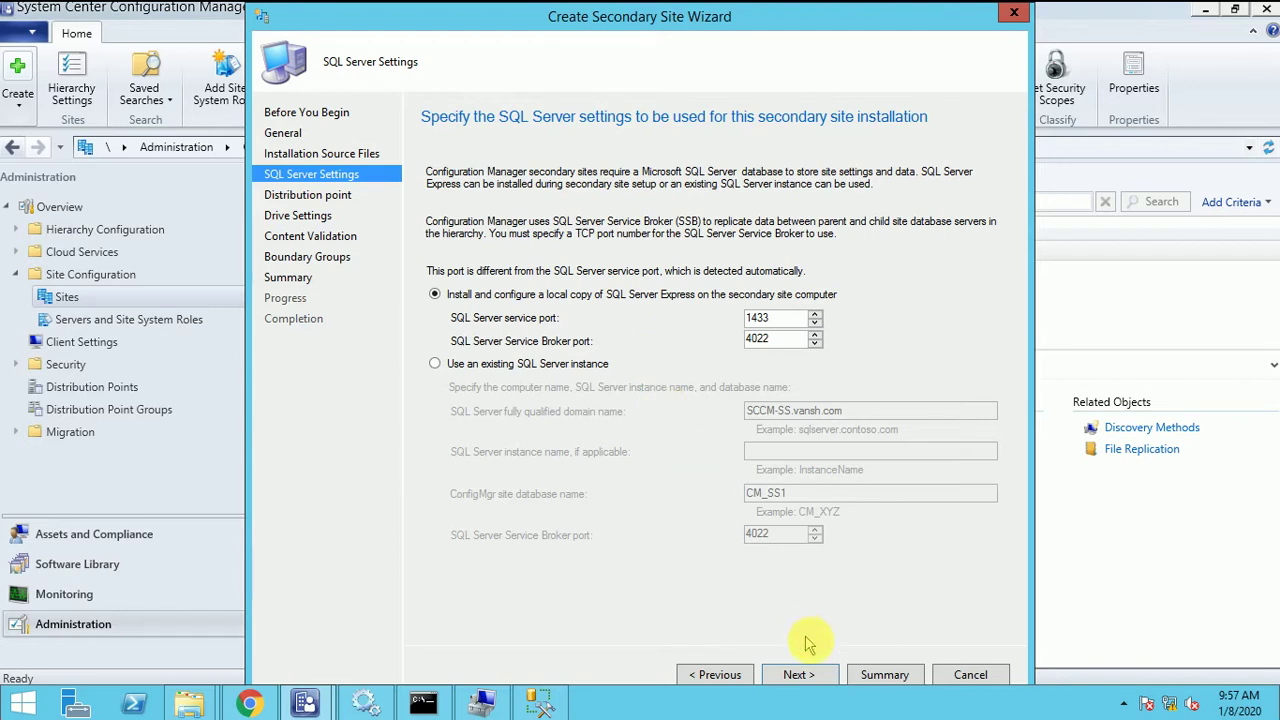
left_click(800, 674)
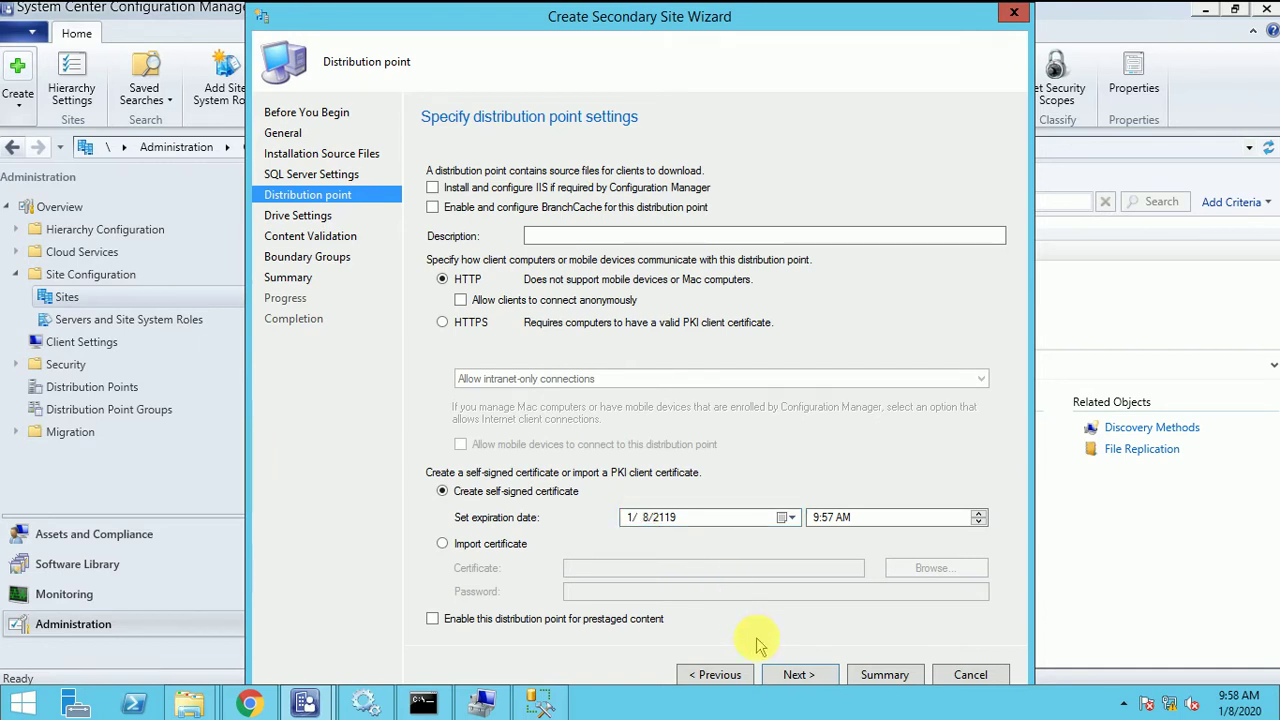
left_click(797, 676)
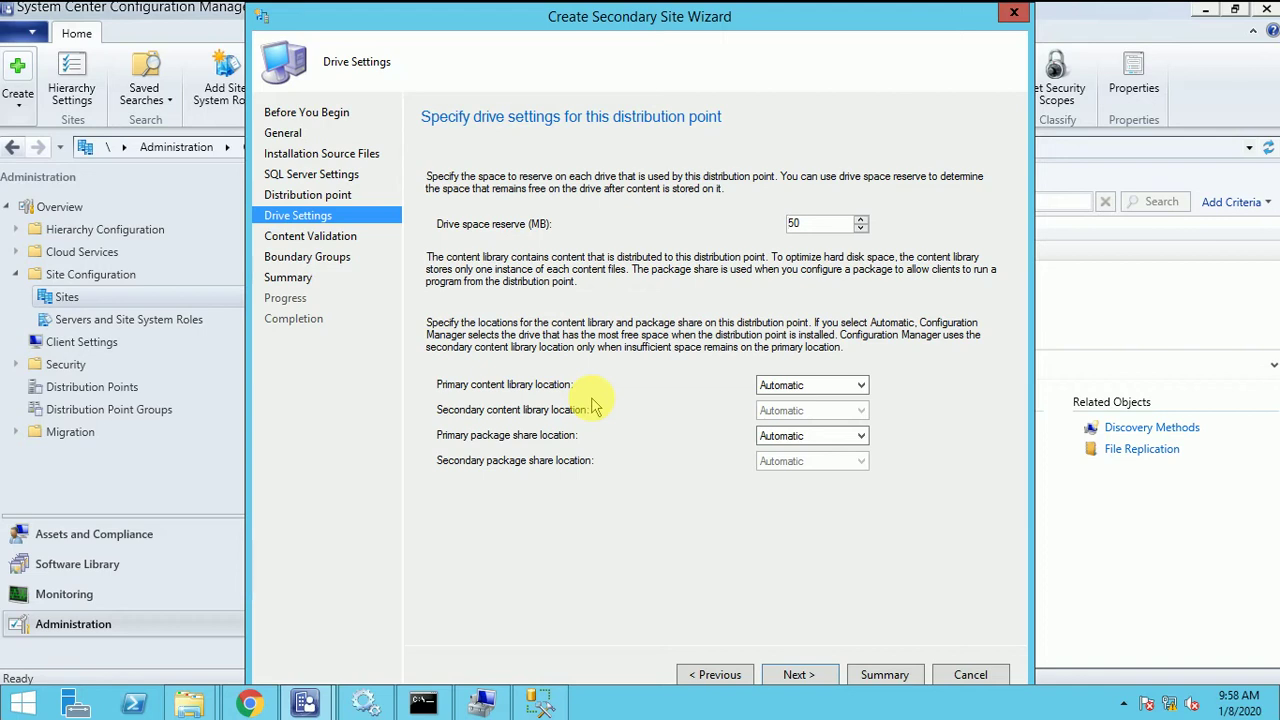
Review the drive choices for the primary content library and package share, keep both on Automatic, and continue to content validation.
left_click(780, 388)
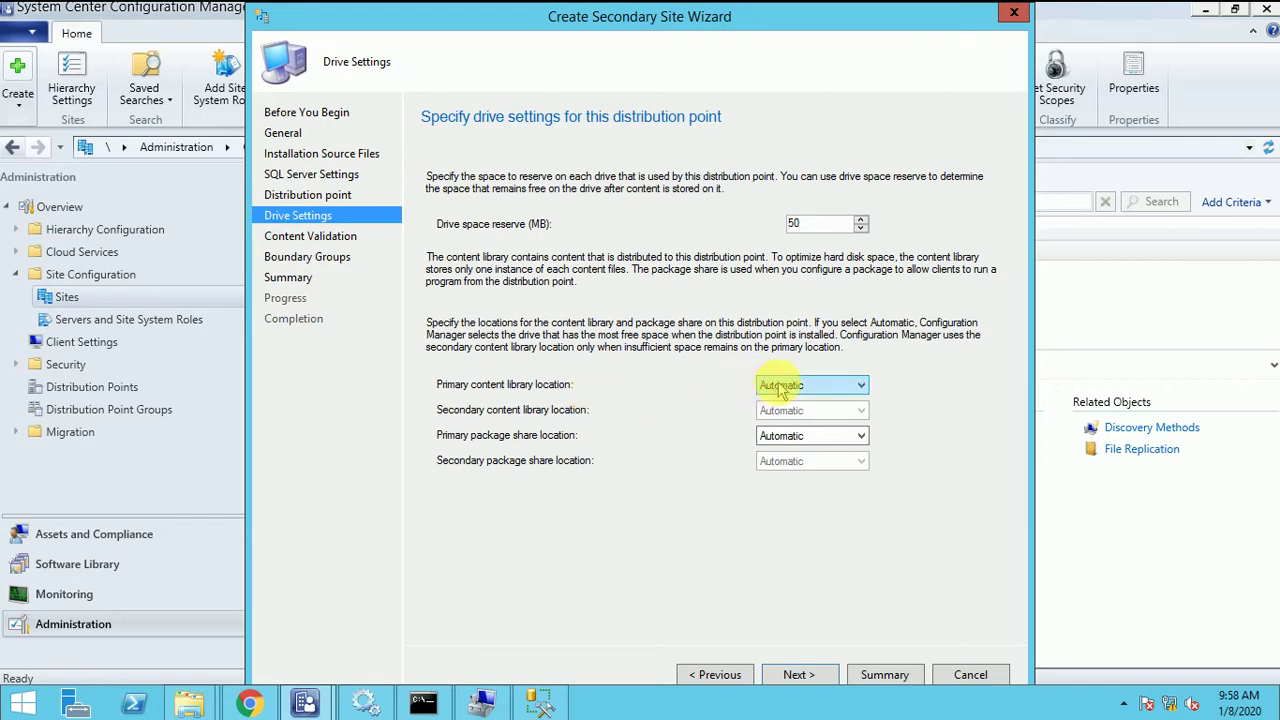
left_click(780, 388)
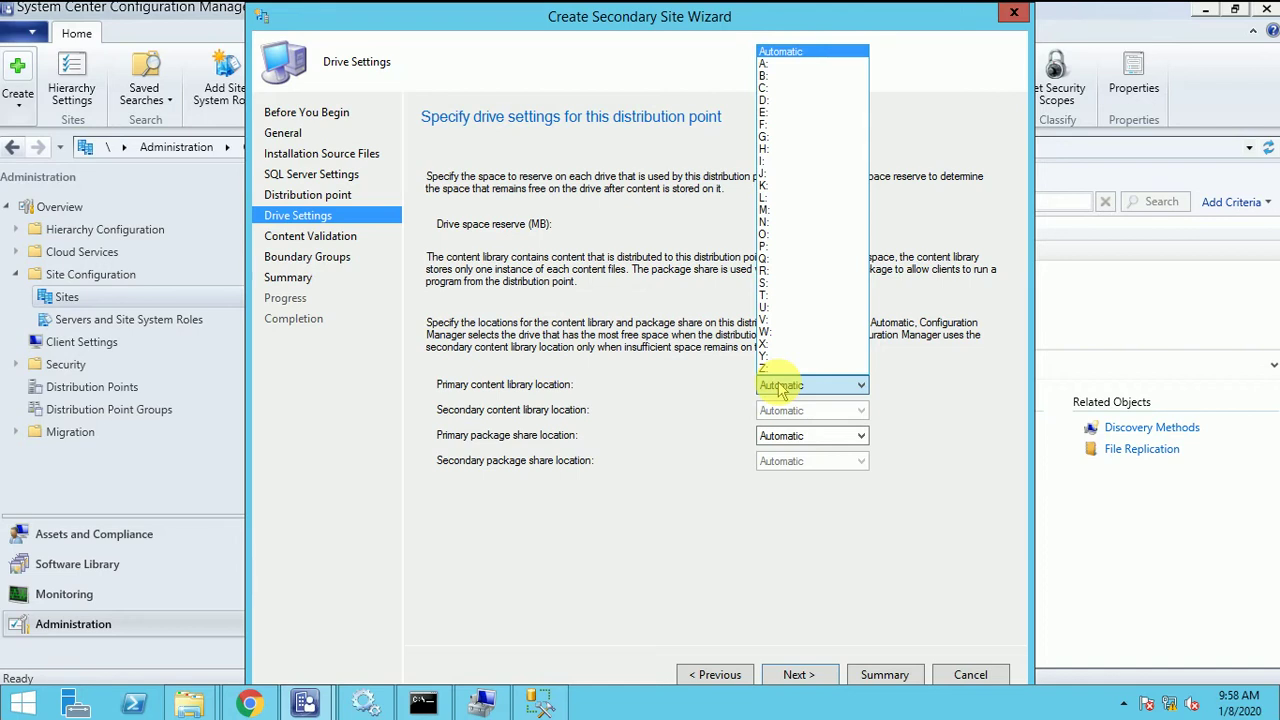
left_click(658, 405)
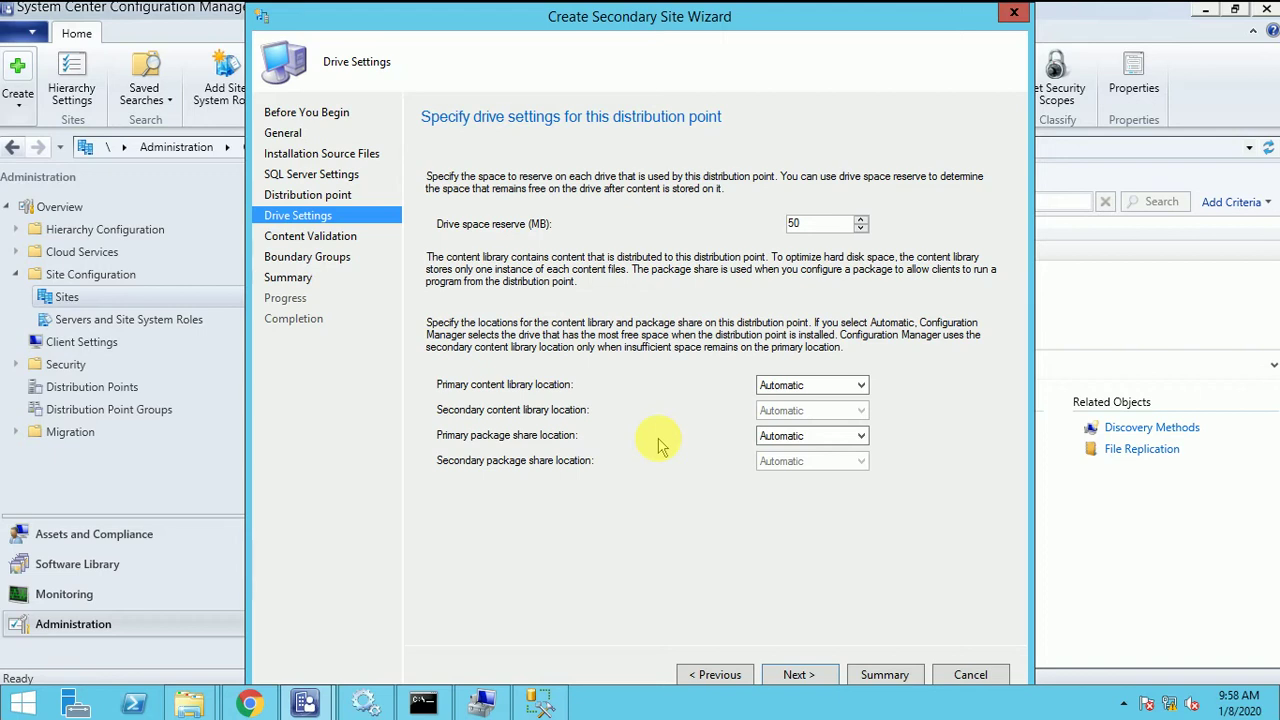
left_click(782, 440)
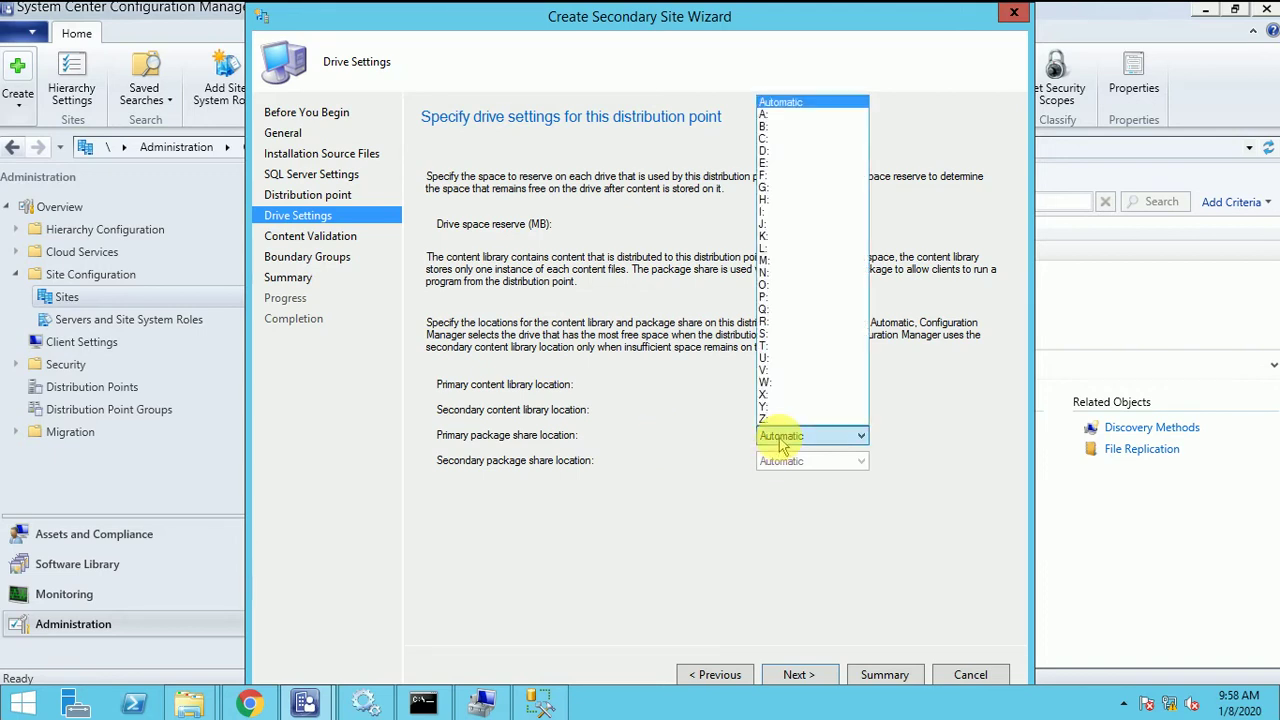
left_click(782, 440)
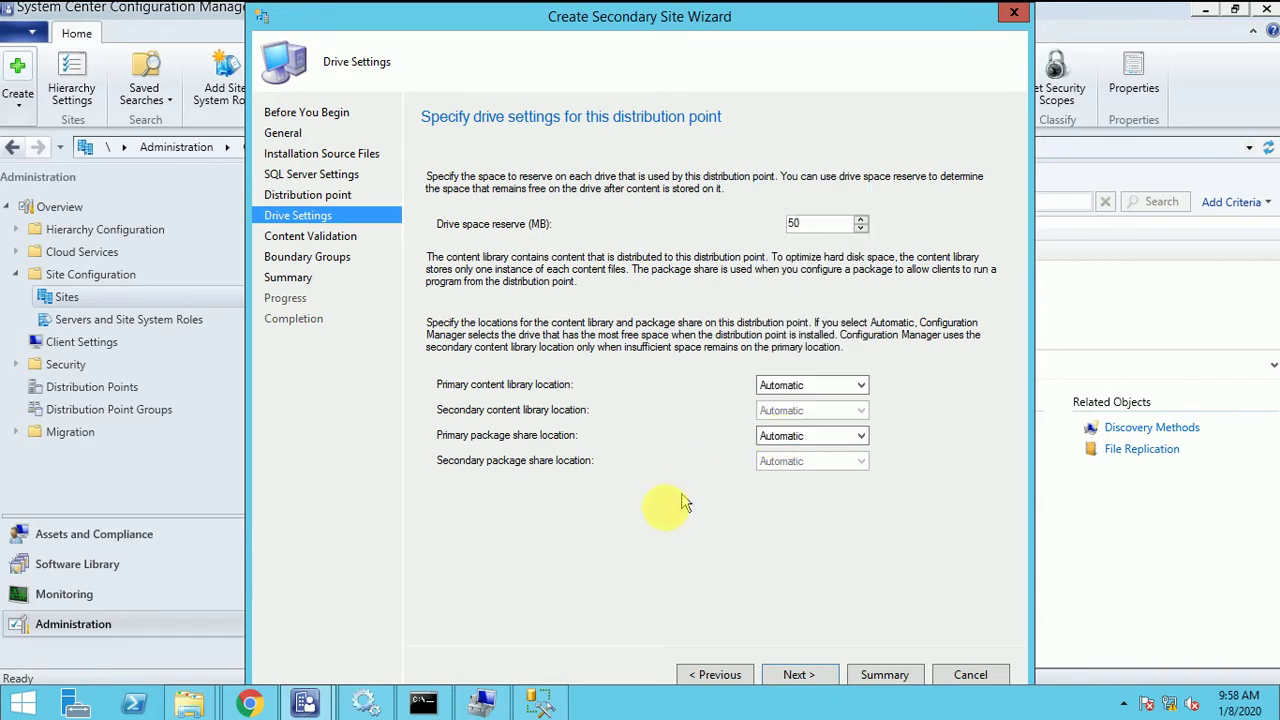
left_click(808, 676)
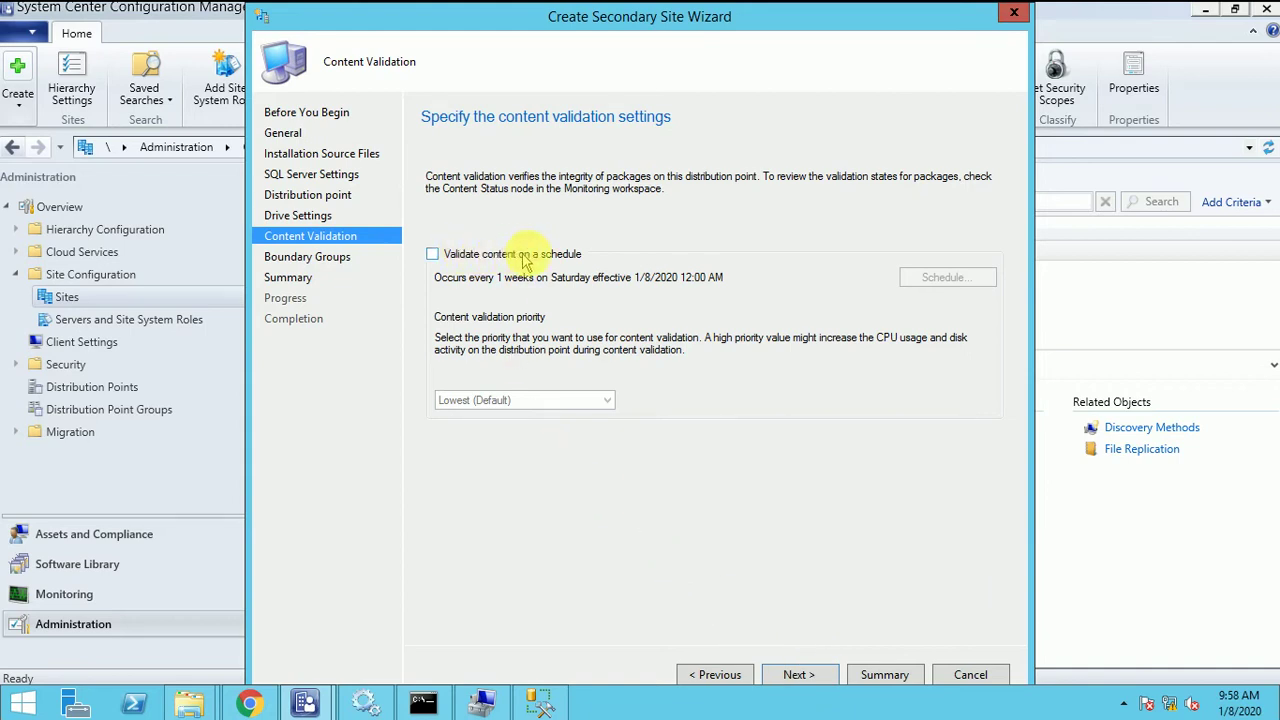
Leave scheduled content validation off, keep the default boundary group settings with fallback source location allowed, and continue to the summary.
left_click(810, 680)
left_click(490, 256)
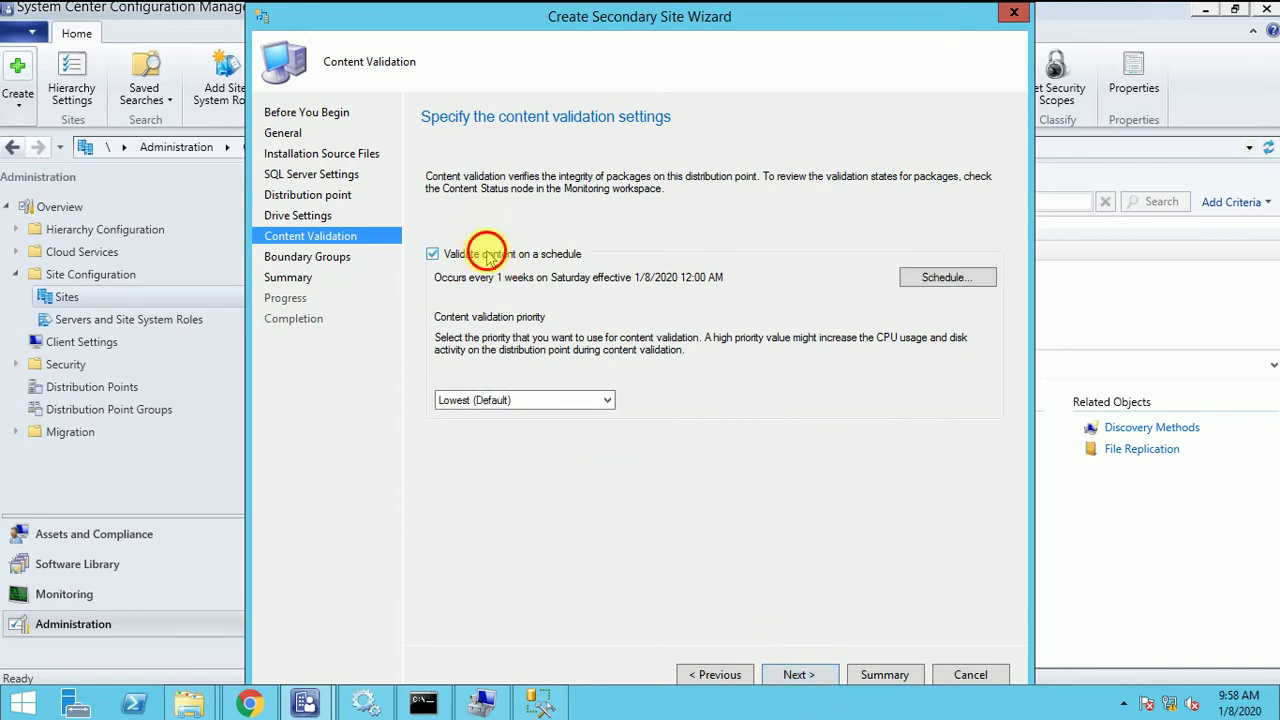
left_click(486, 254)
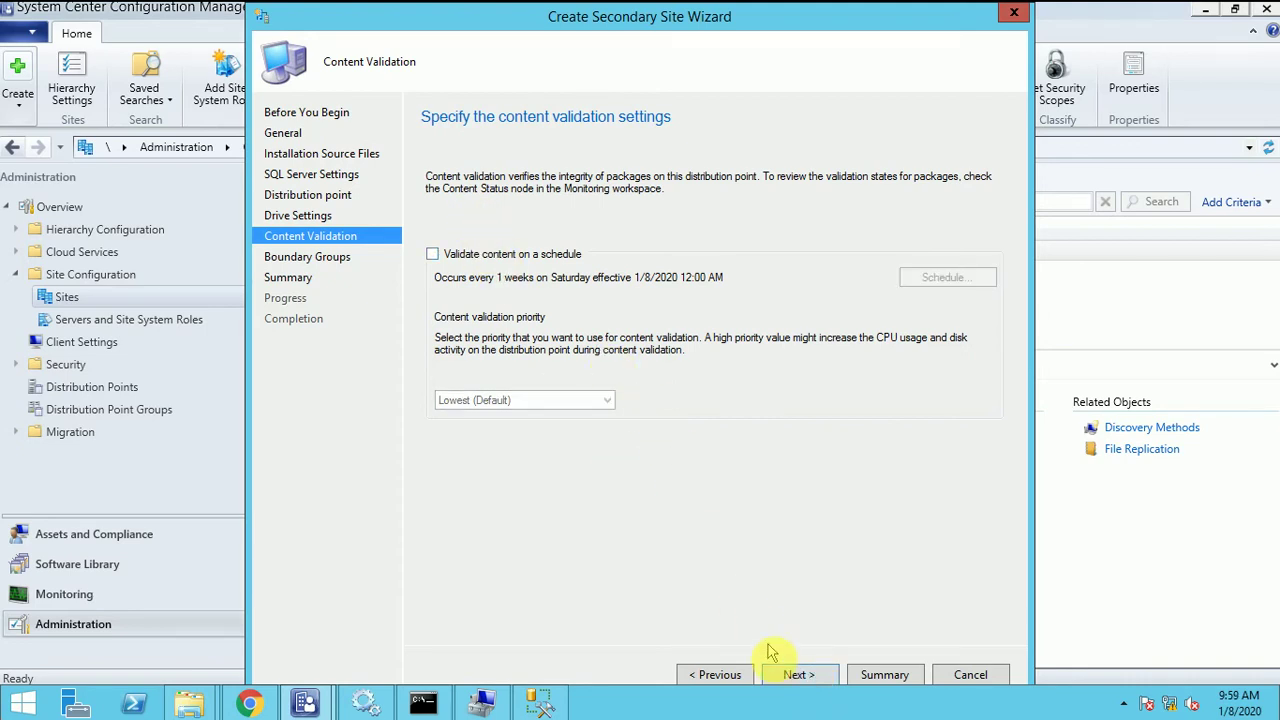
left_click(798, 675)
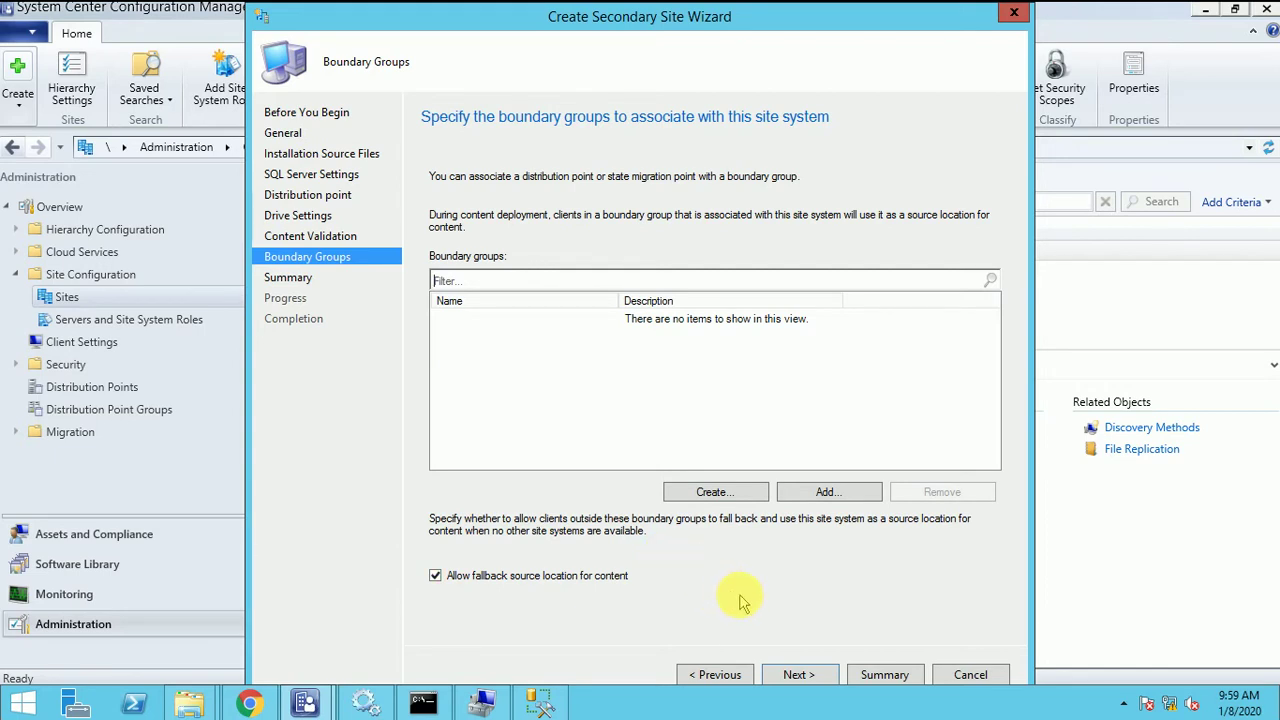
left_click(800, 676)
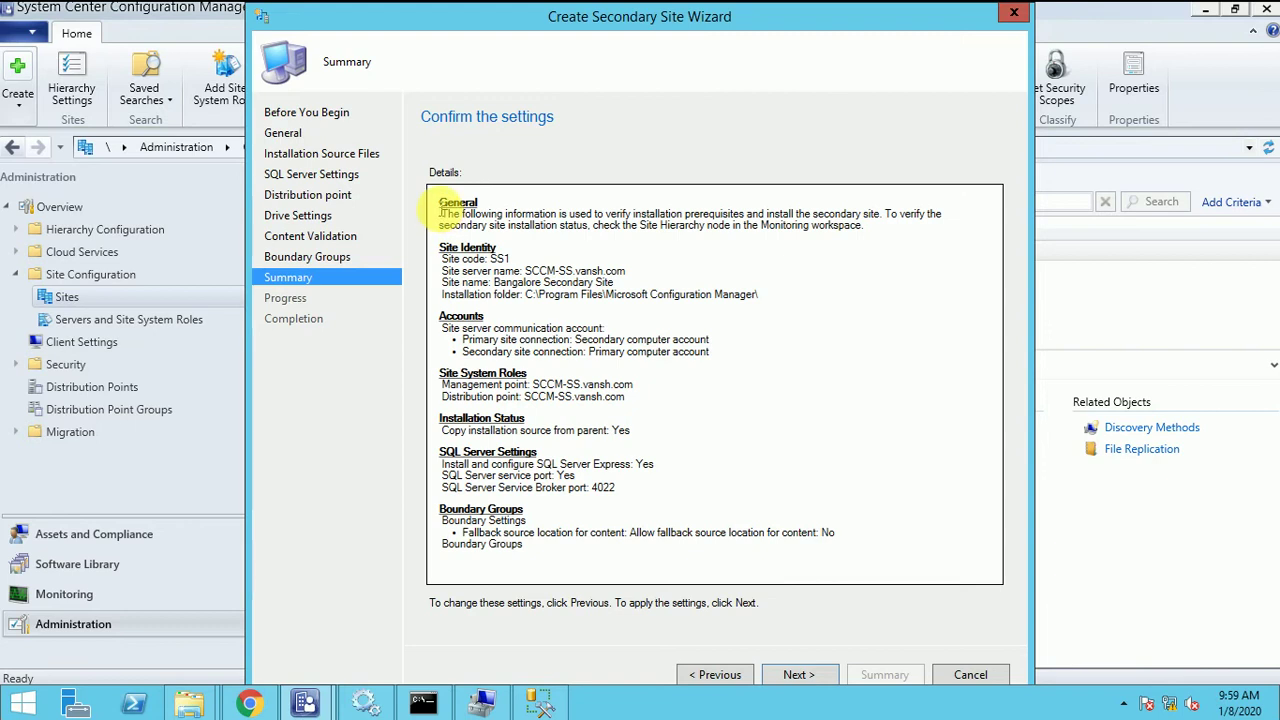
Review the summary of the site identity, accounts, site system roles, SQL Server settings and boundary groups.
left_click_drag(438, 208, 605, 575)
left_click(581, 556)
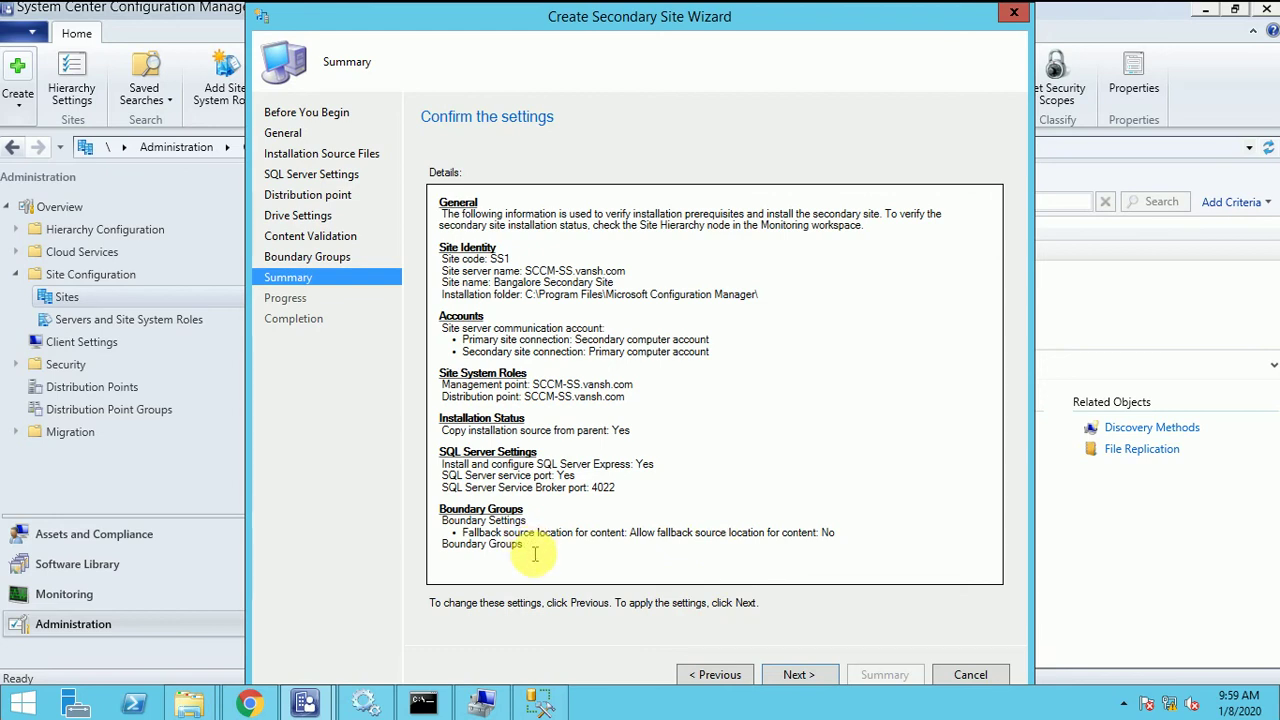
left_click_drag(535, 553, 432, 185)
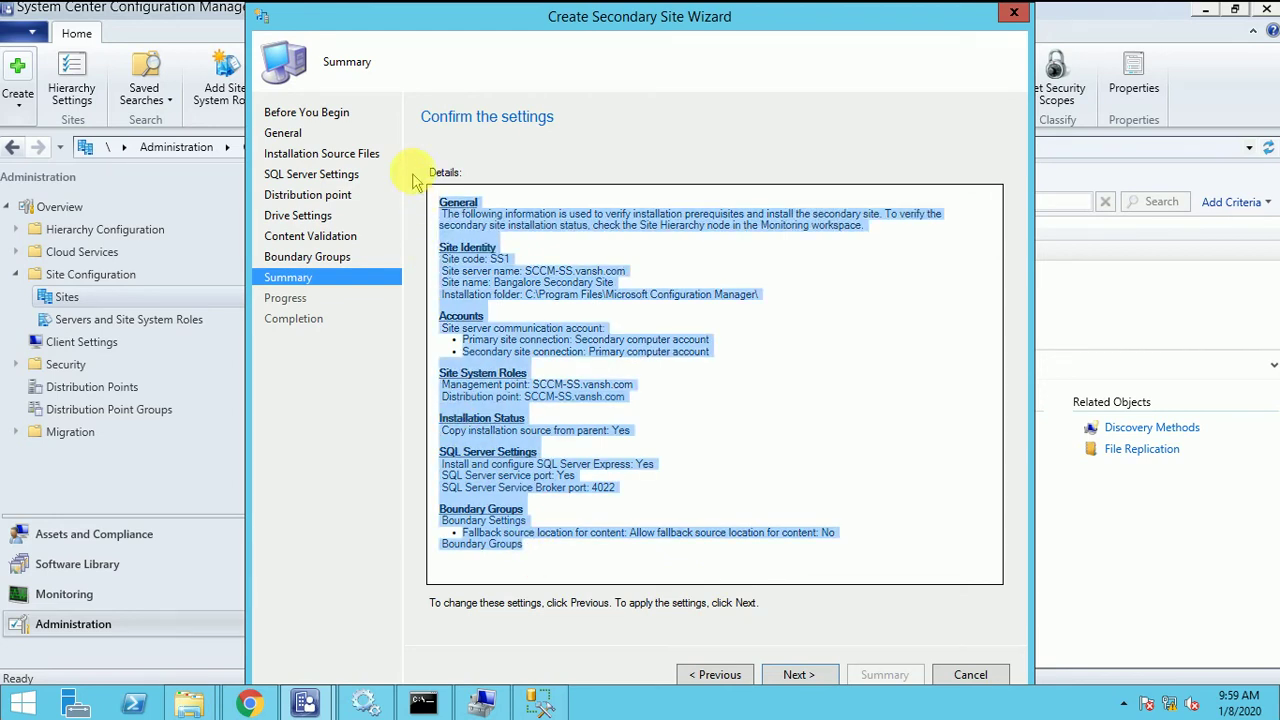
left_click(617, 362)
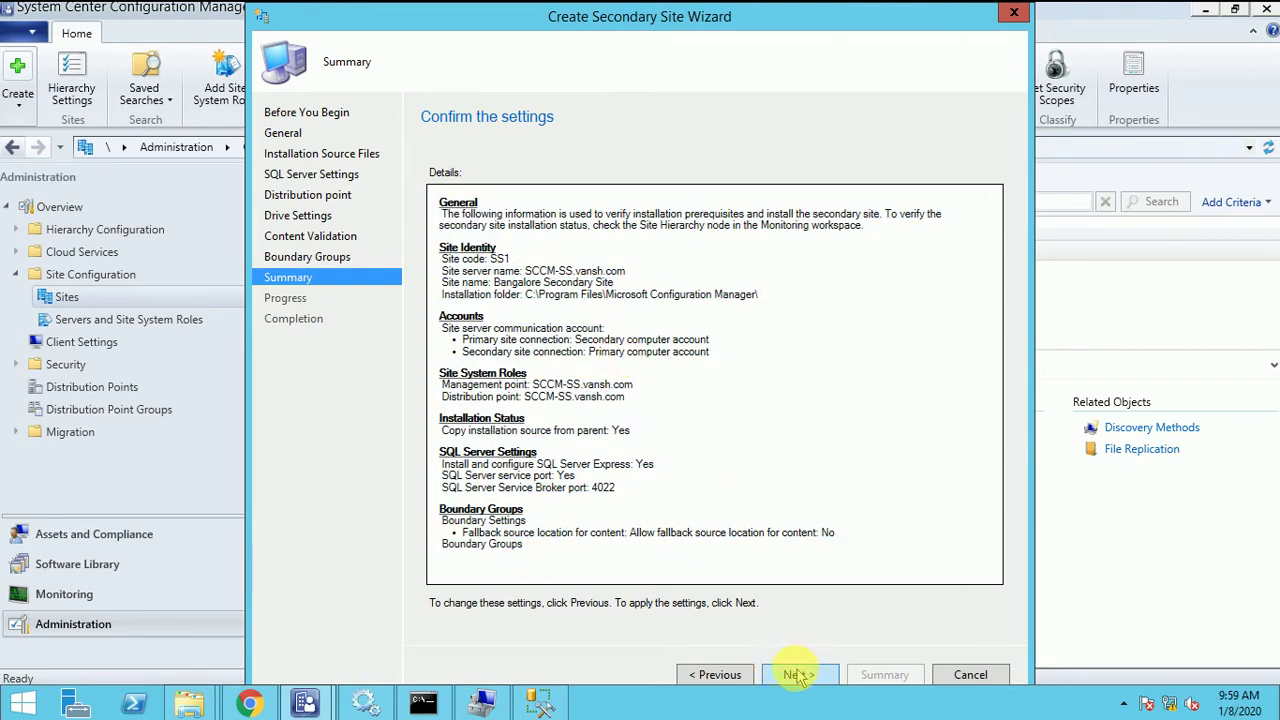
left_click_drag(651, 505, 432, 207)
left_click(675, 535)
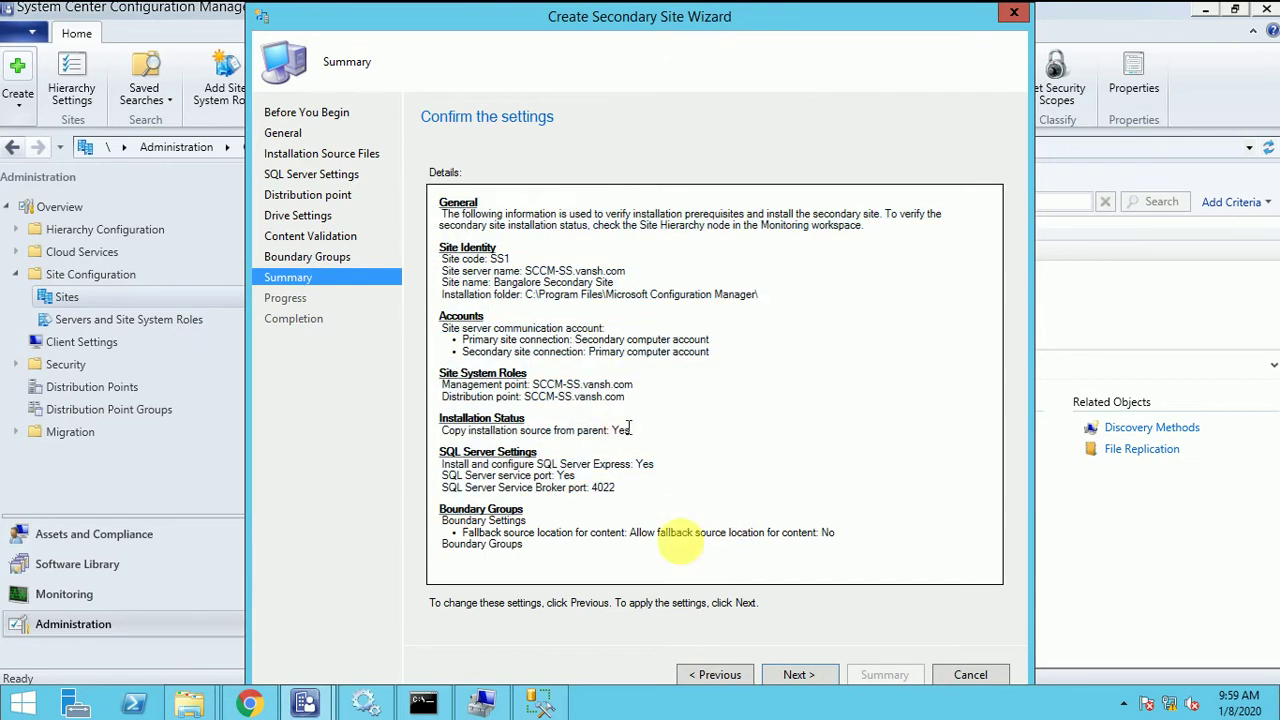
Confirm the summarized settings to create the secondary site, then close the wizard after checking the completion details.
left_click(712, 676)
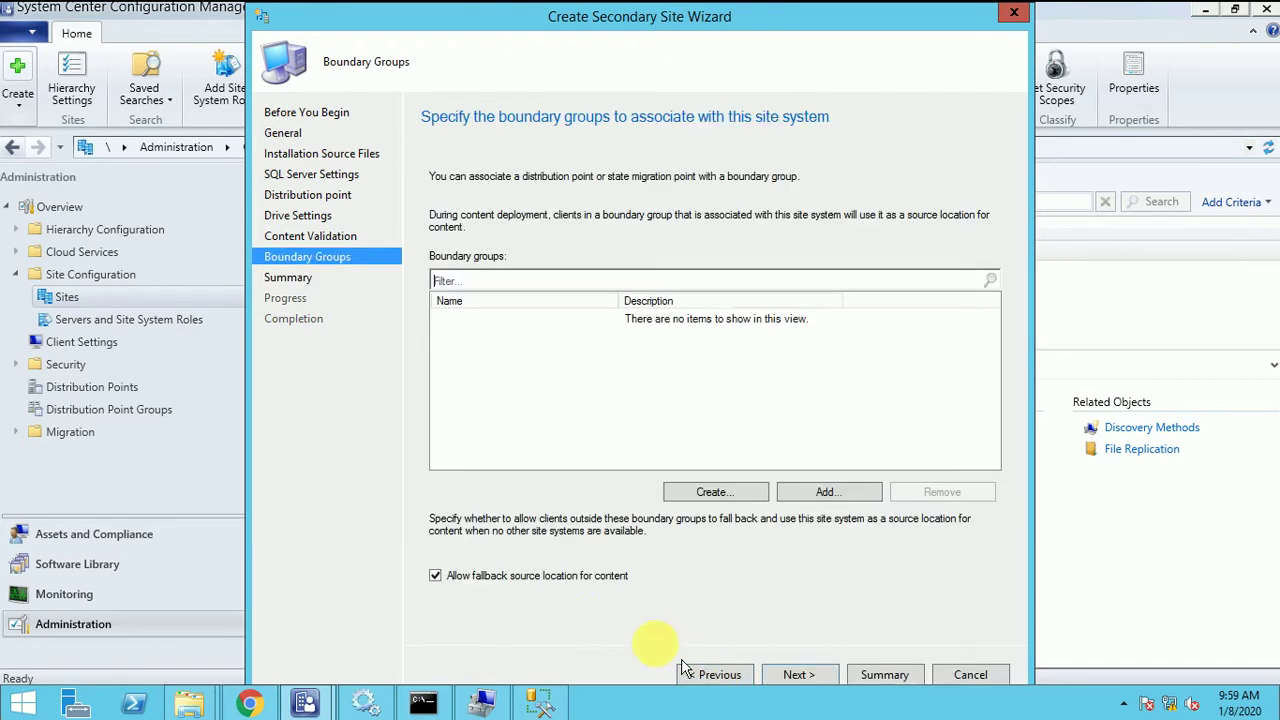
left_click(800, 676)
left_click(800, 676)
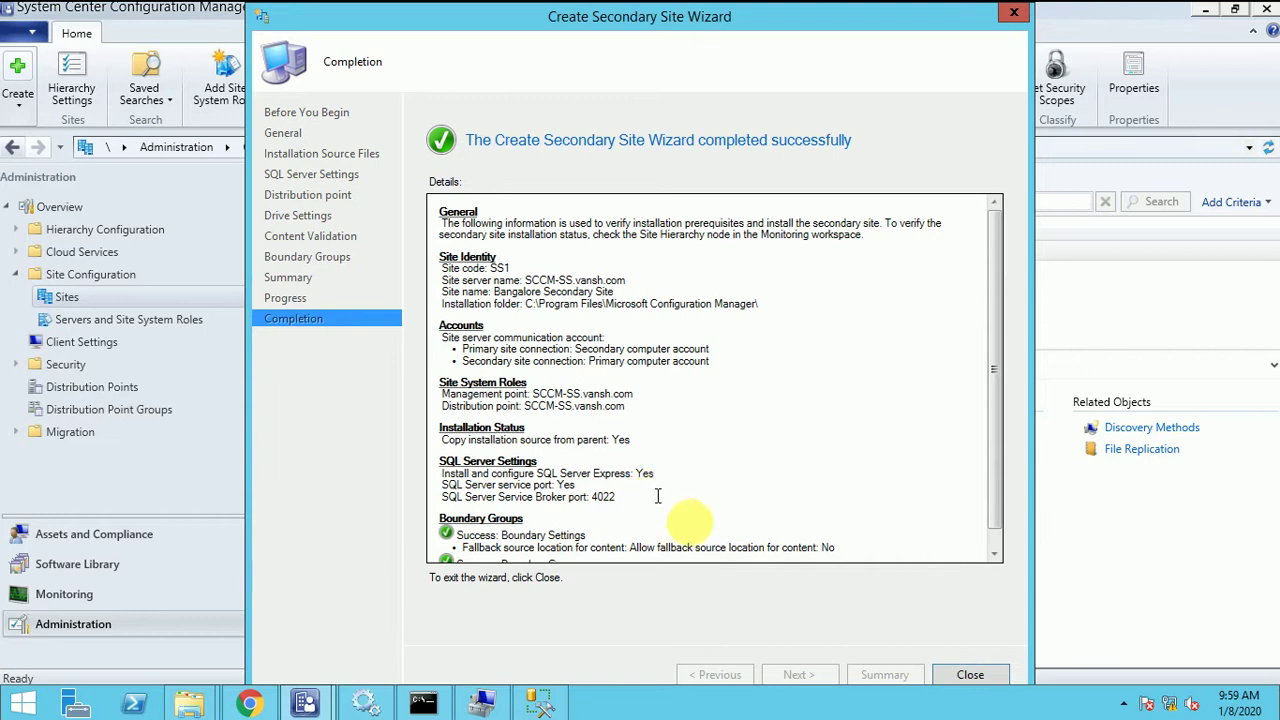
left_click(993, 556)
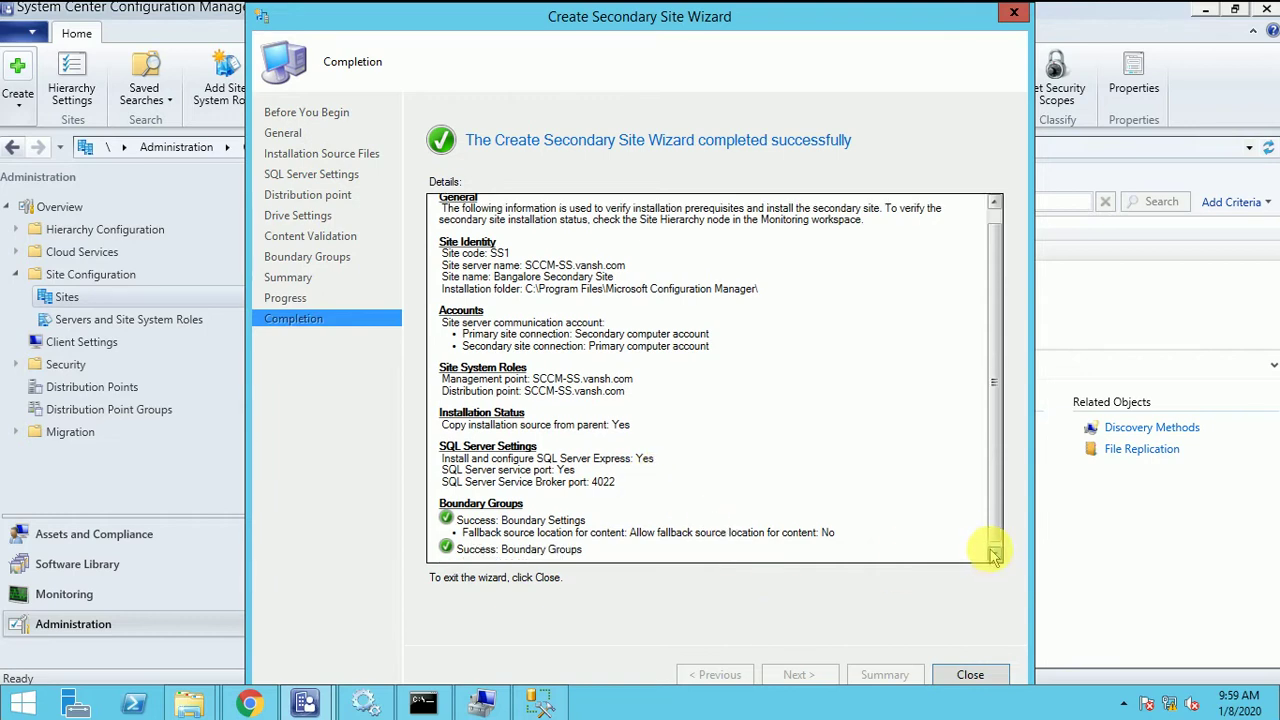
left_click(970, 676)
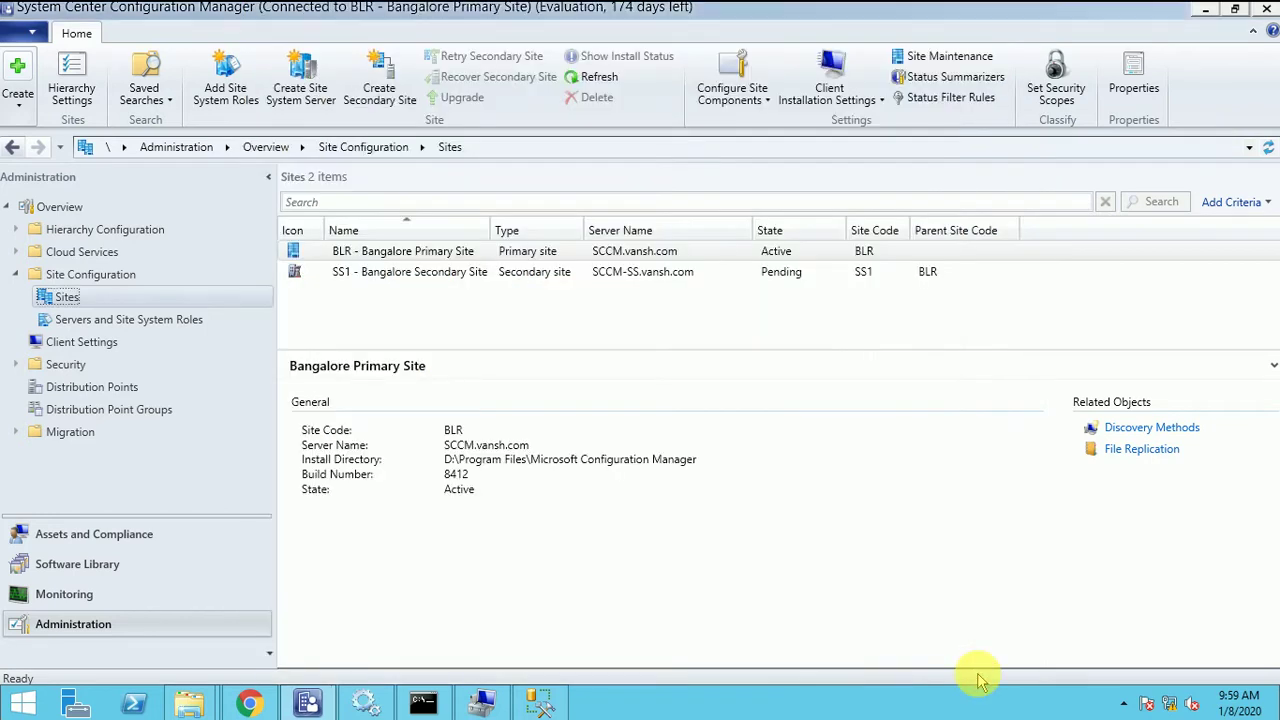
Open the installation status of SS1 - Bangalore Secondary Site and refresh it for new prerequisite check entries.
left_click(423, 273)
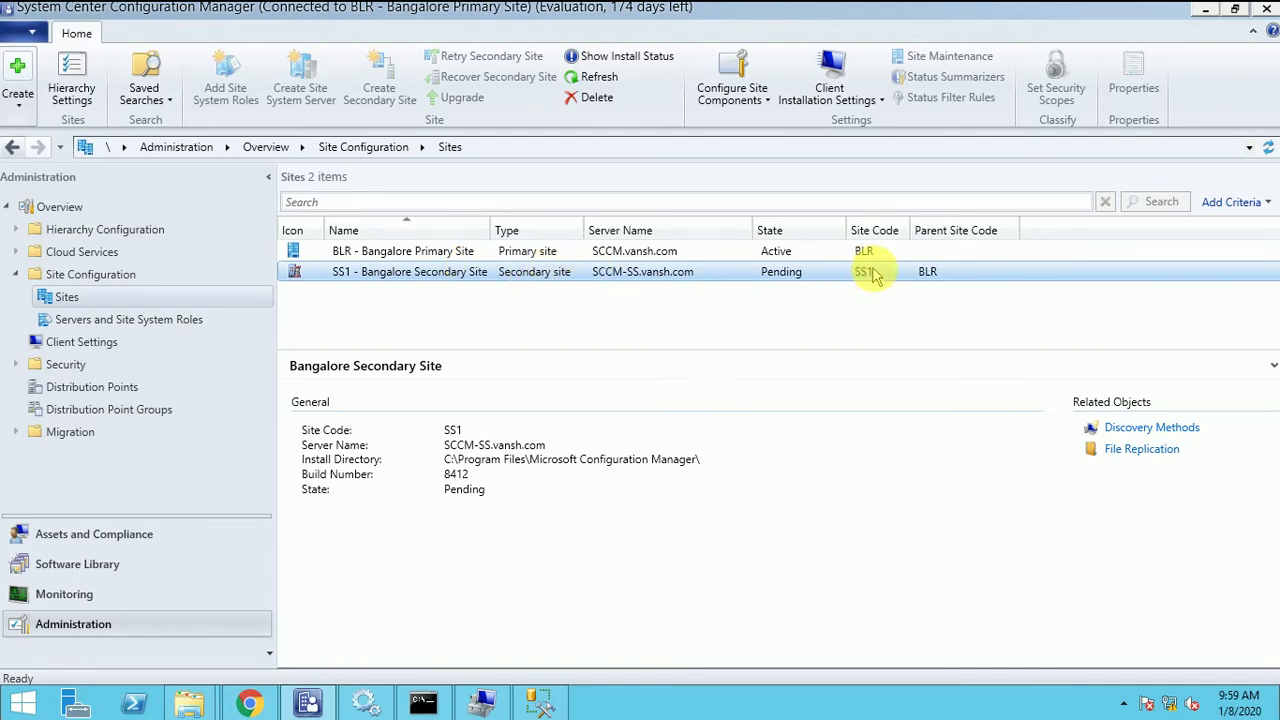
left_click(598, 78)
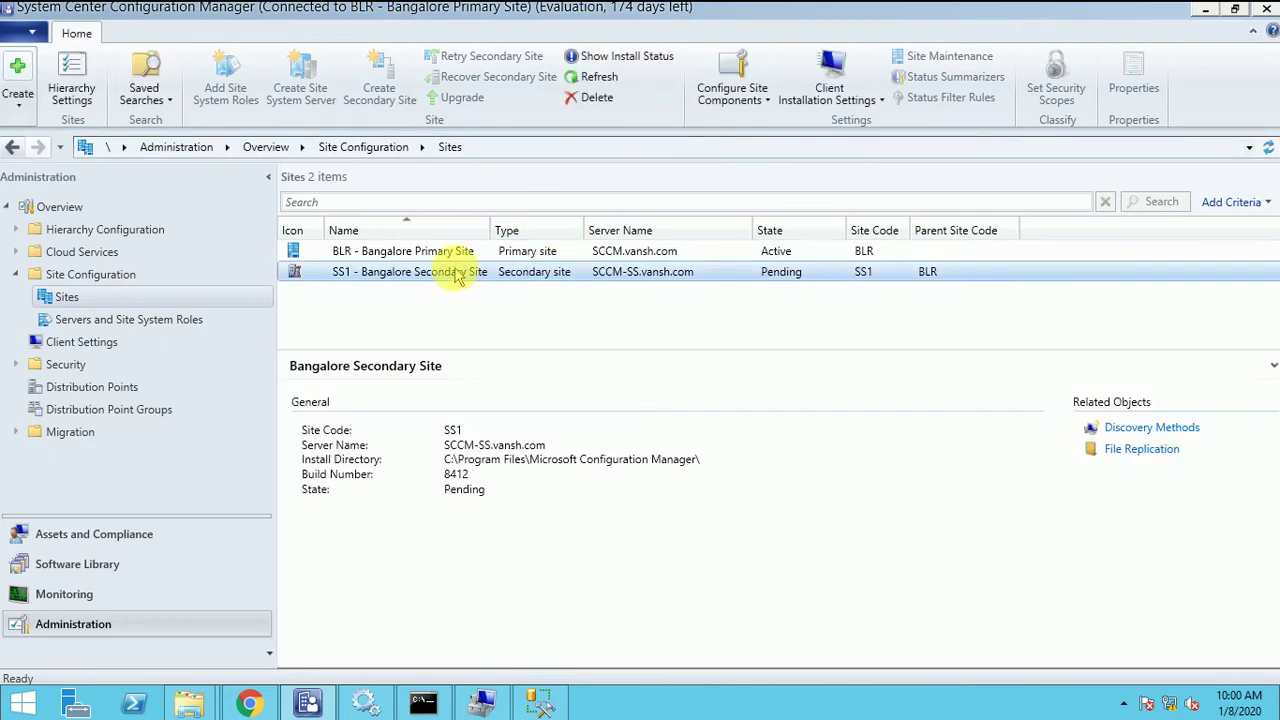
right_click(455, 275)
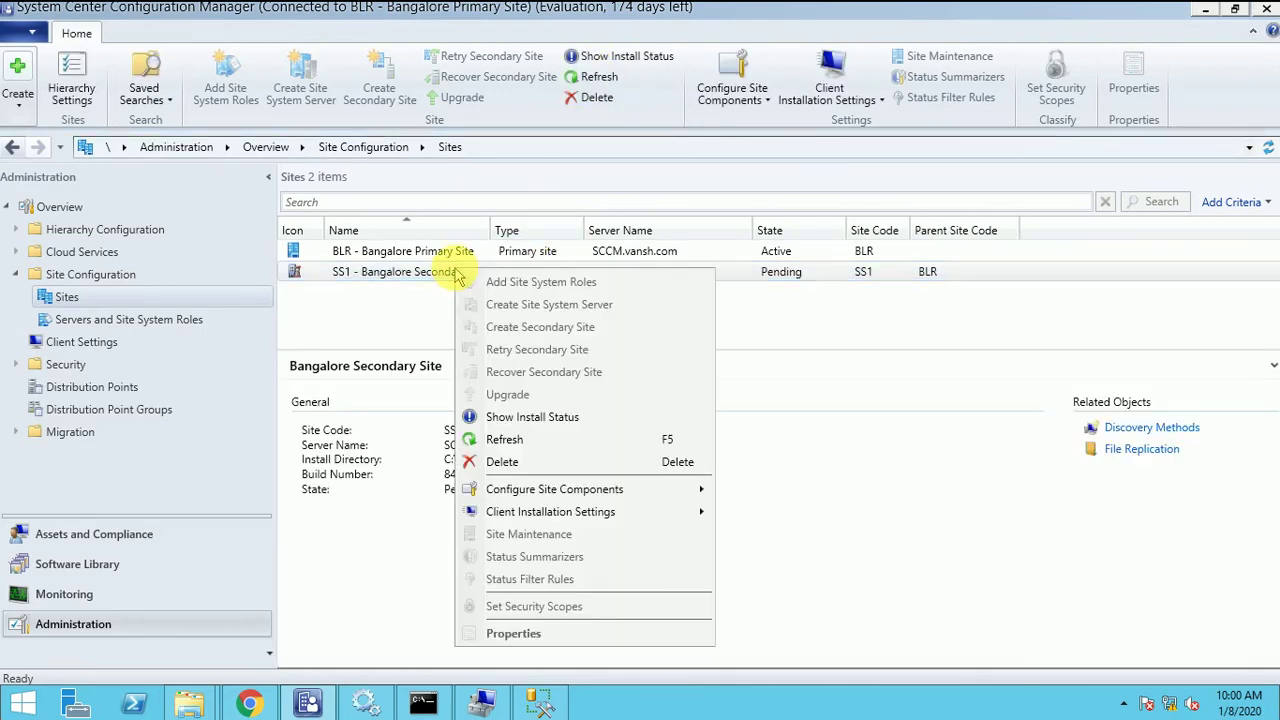
left_click(527, 421)
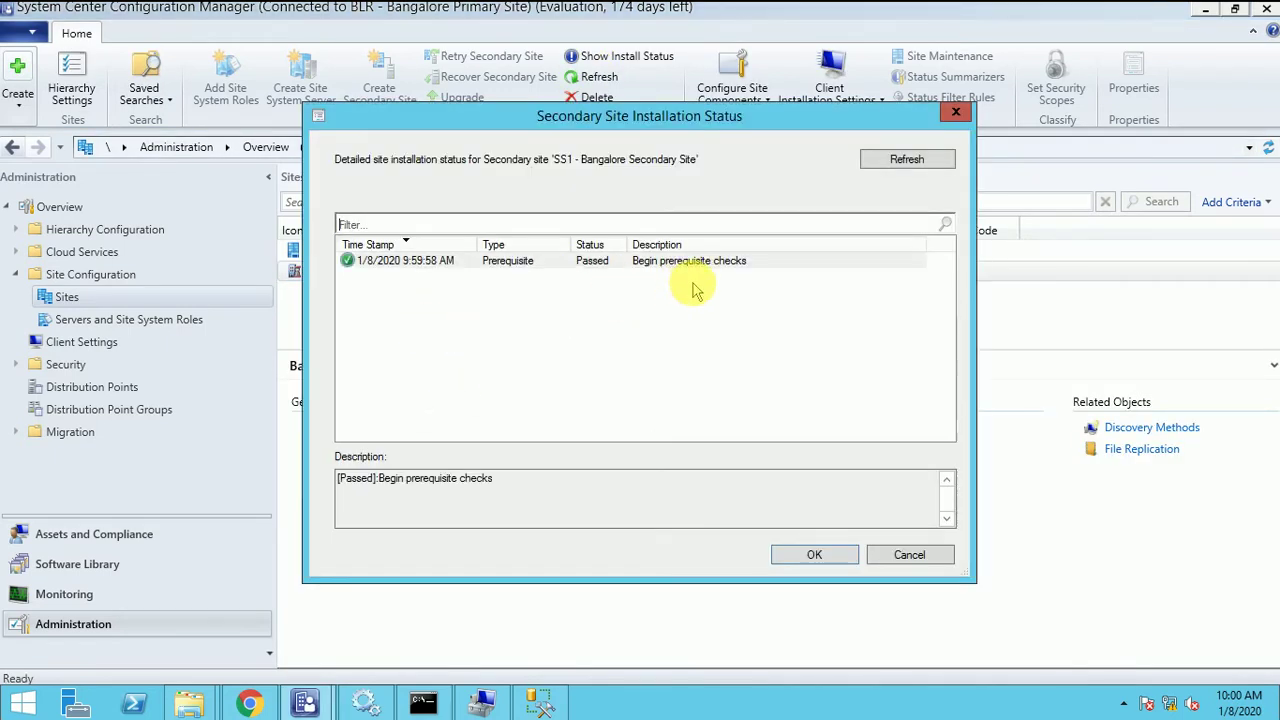
left_click(905, 158)
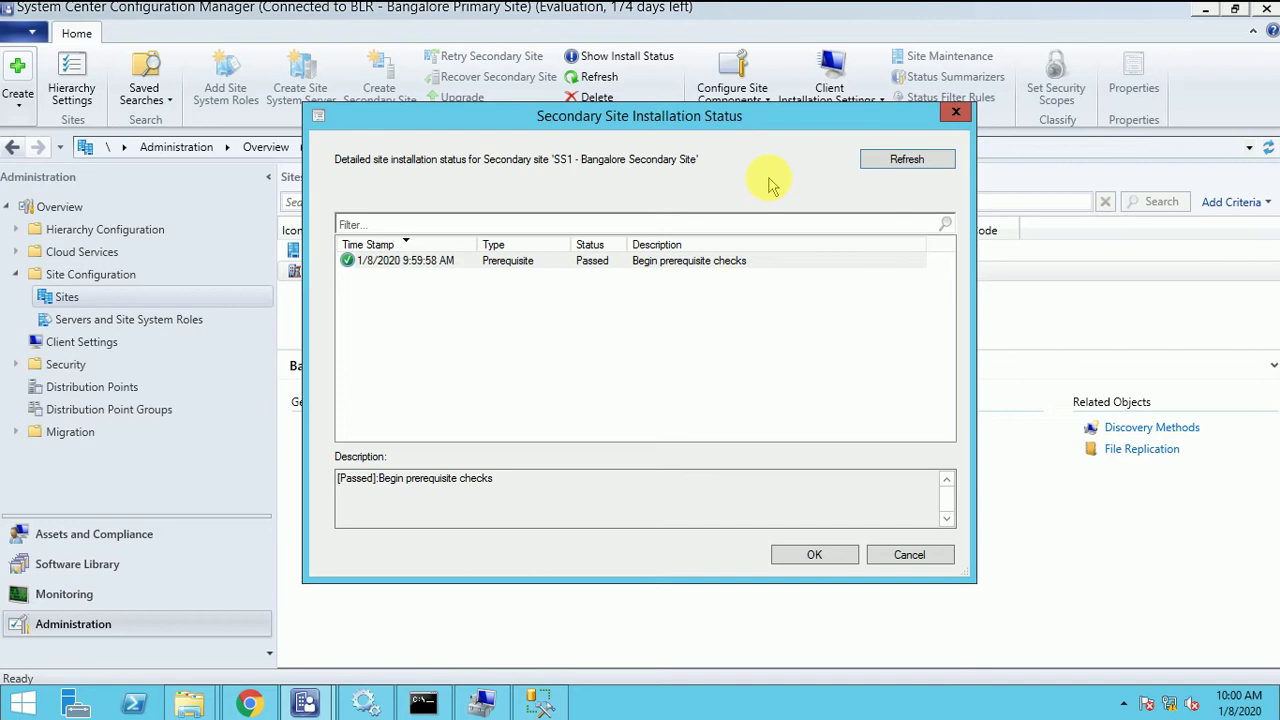
left_click(900, 168)
left_click(900, 168)
left_click_drag(751, 114, 683, 104)
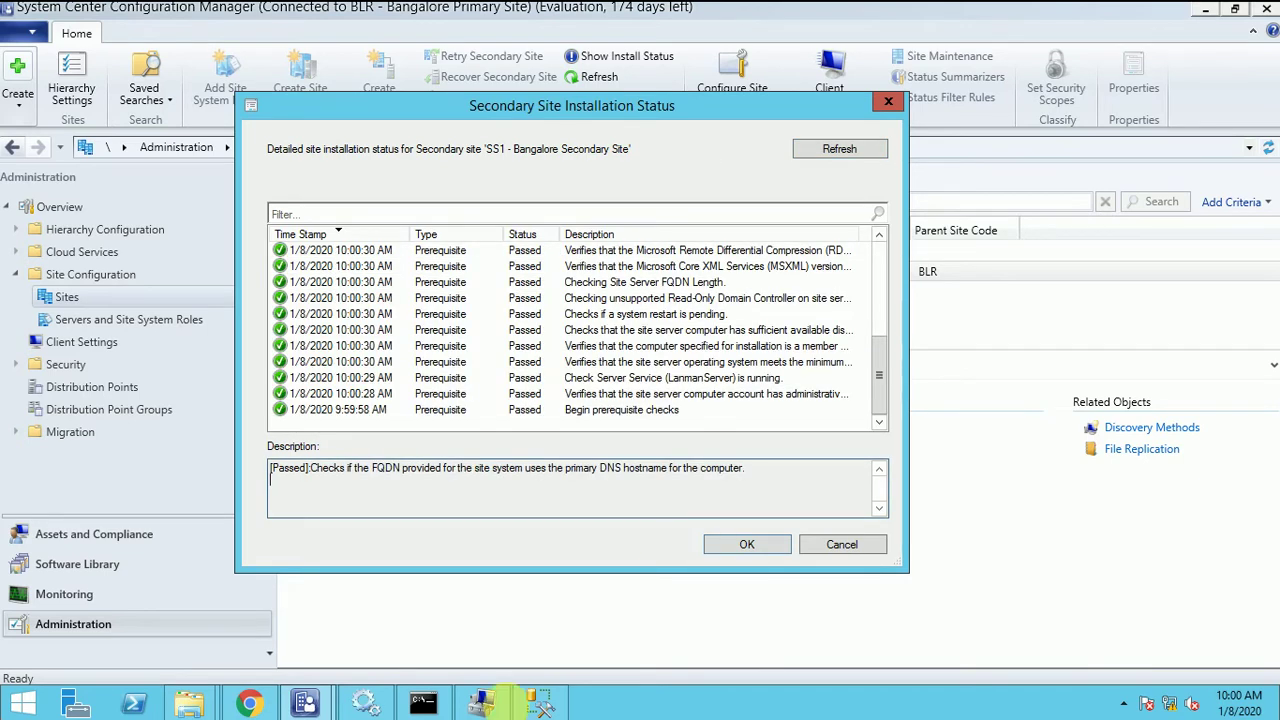
Examine the descriptions of the prerequisite checks one by one, from the oldest entry up to the newest.
left_click(645, 378)
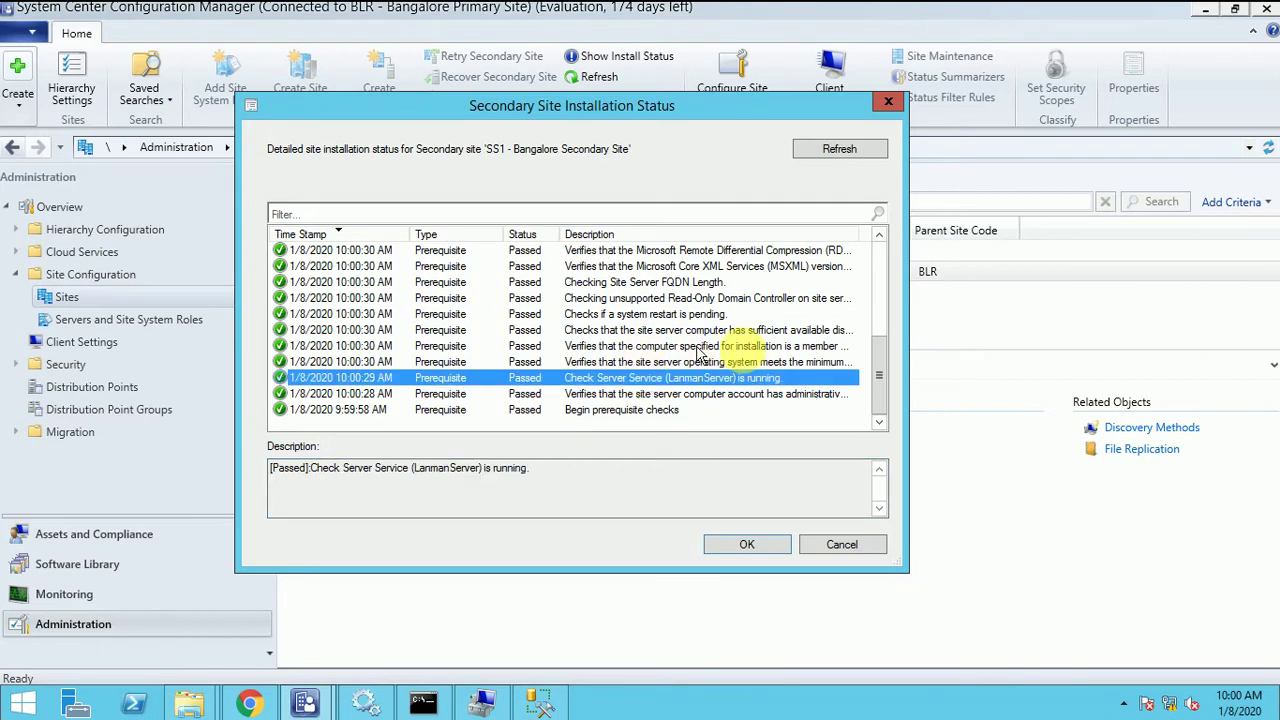
left_click(632, 413)
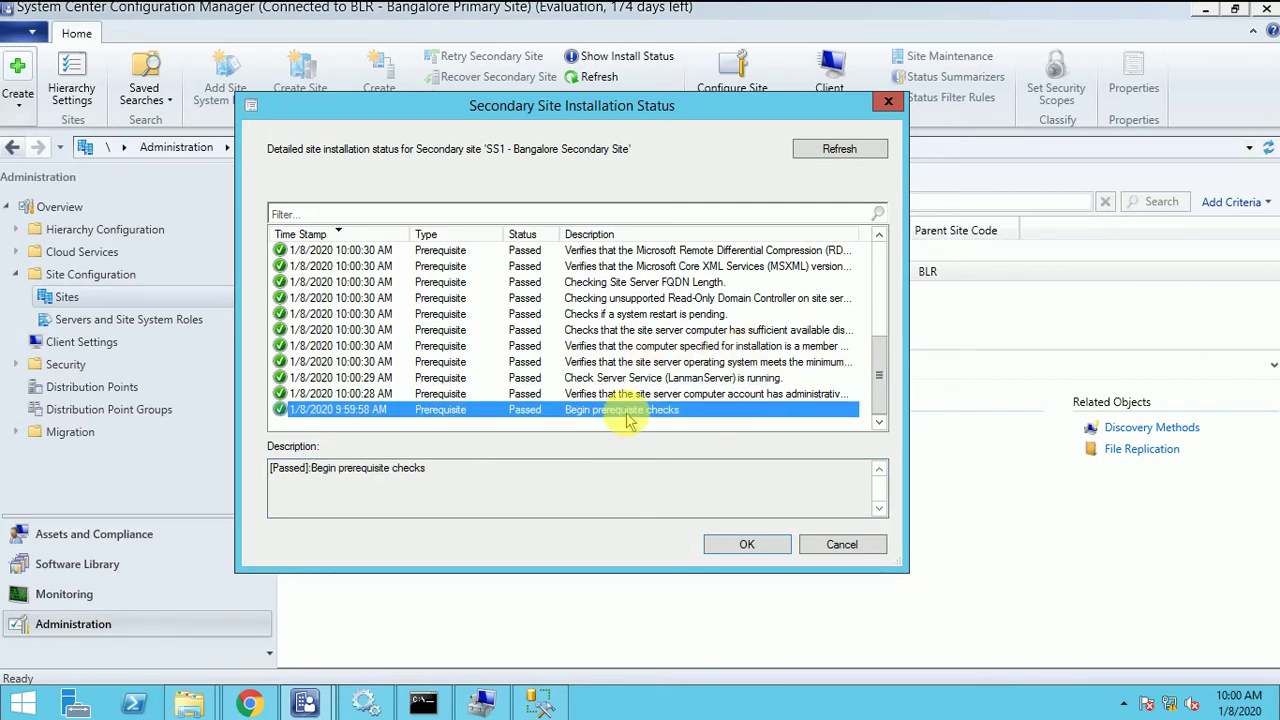
key("Up")
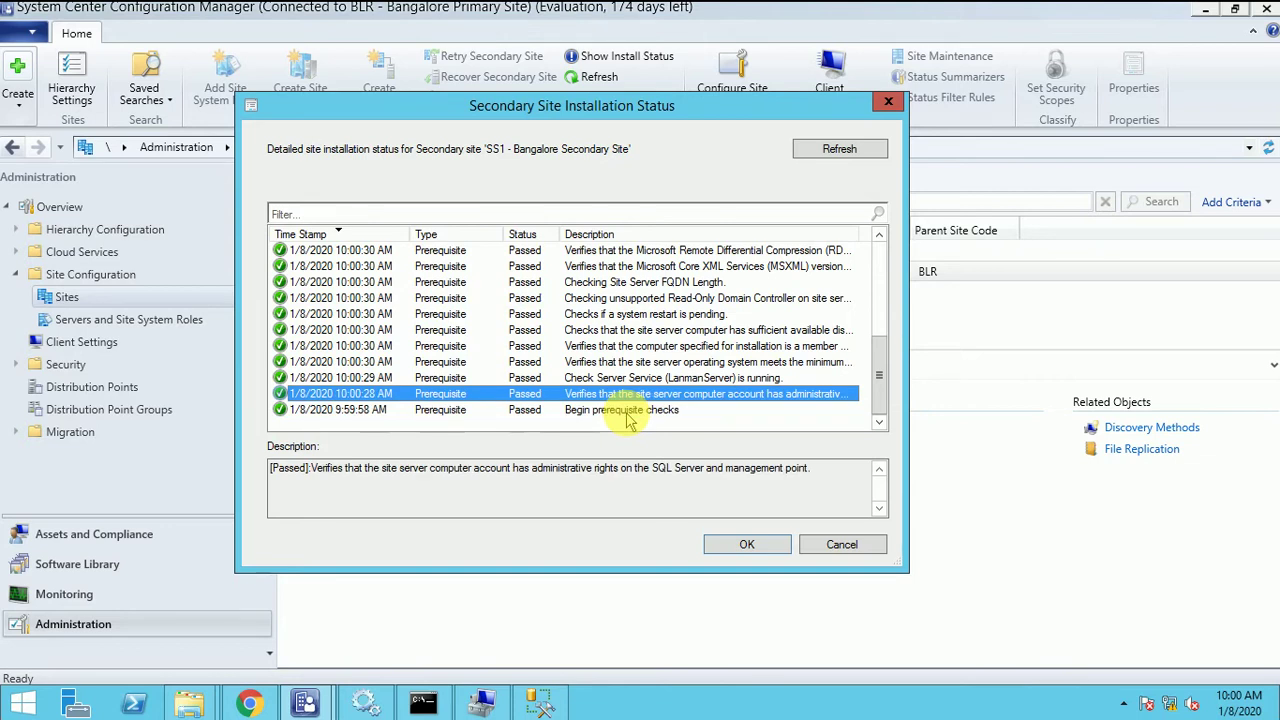
key("Up")
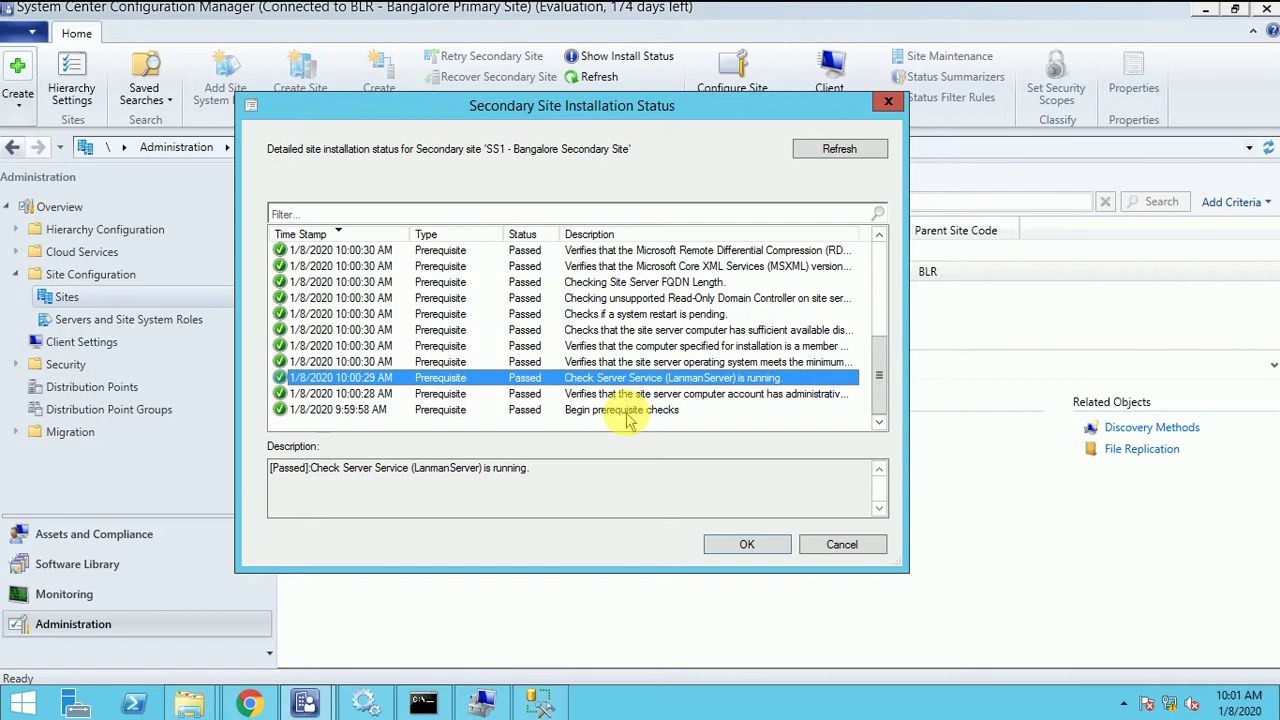
key("Up")
key("Up")
key("Up")
key("Up")
key("Up")
key("Up")
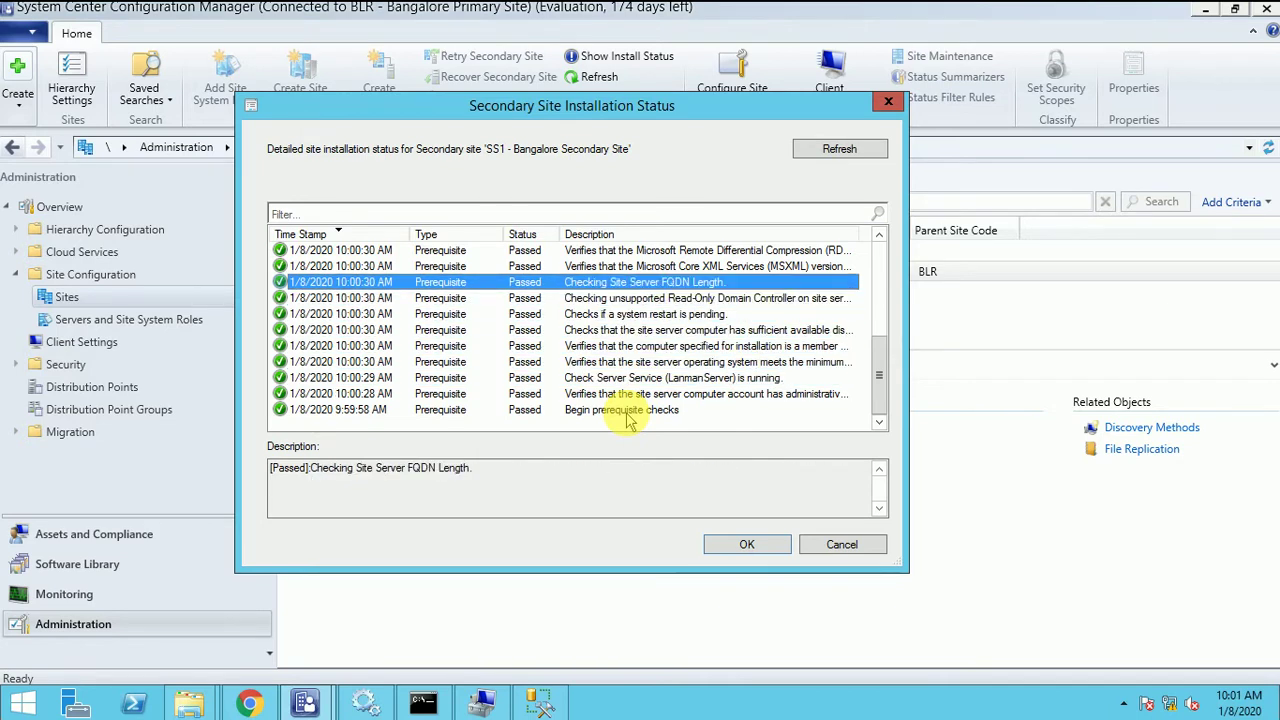
key("Up")
key("Up")
key("Up")
key("Up")
key("Up")
key("Up")
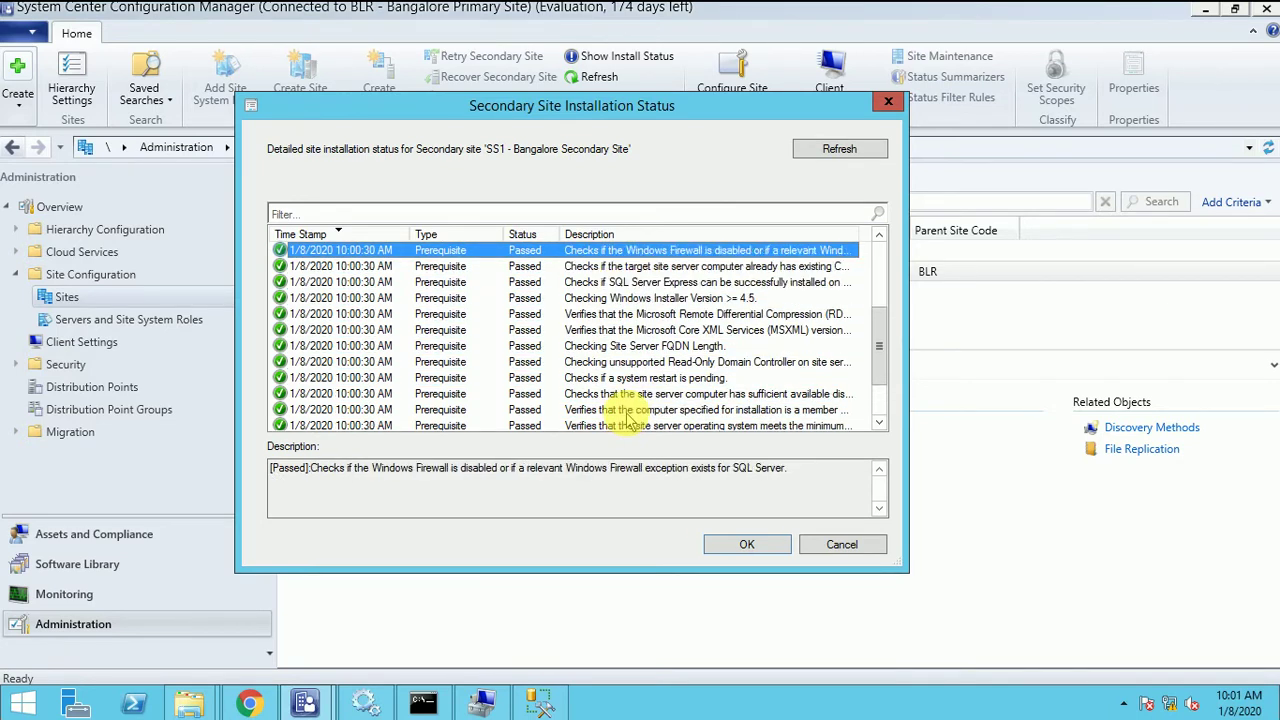
key("Up")
key("Up")
key("Up")
key("Up")
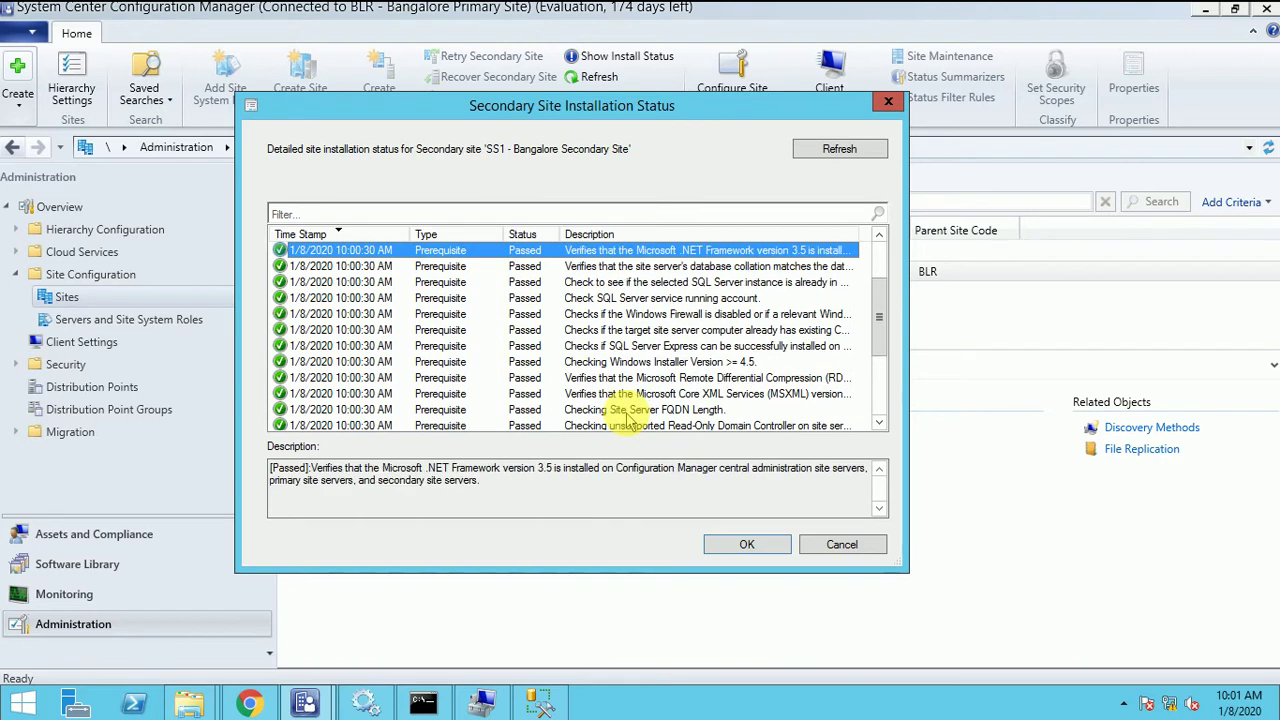
key("Up")
key("Up")
key("Up")
key("Up")
key("Up")
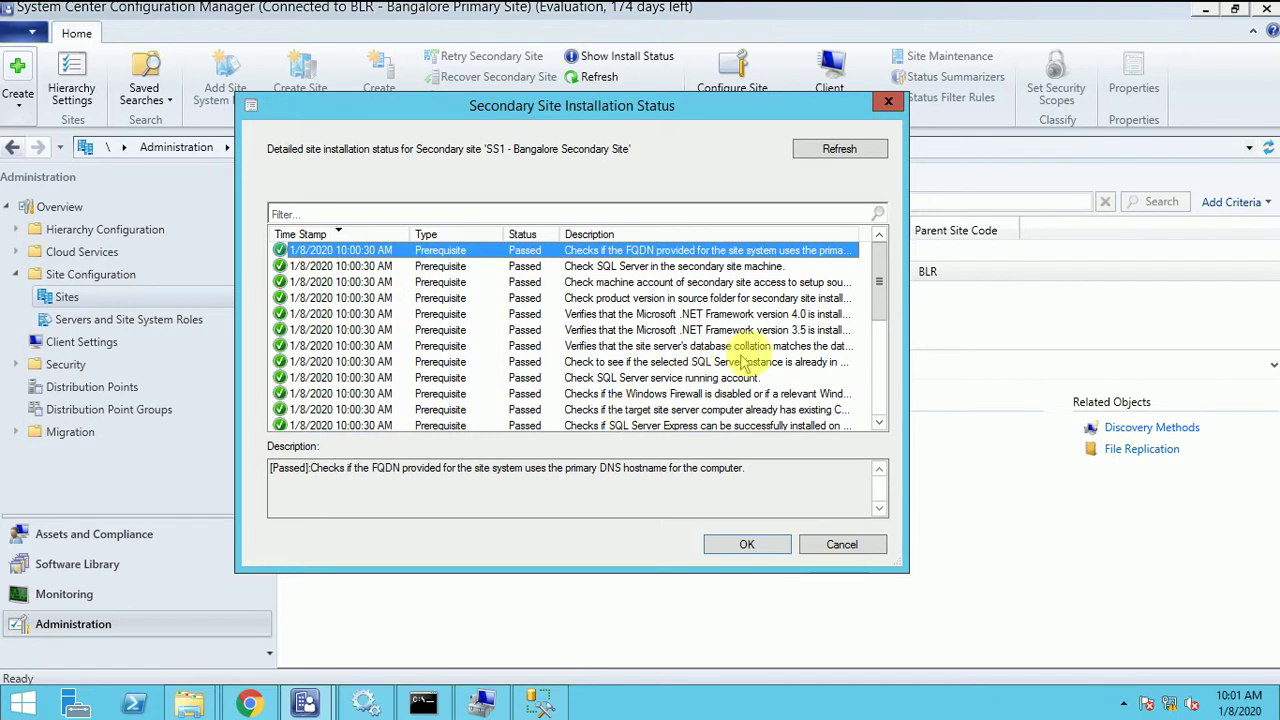
Refresh the installation status and look through the updated prerequisite checks down to the oldest entries and back up.
left_click(838, 150)
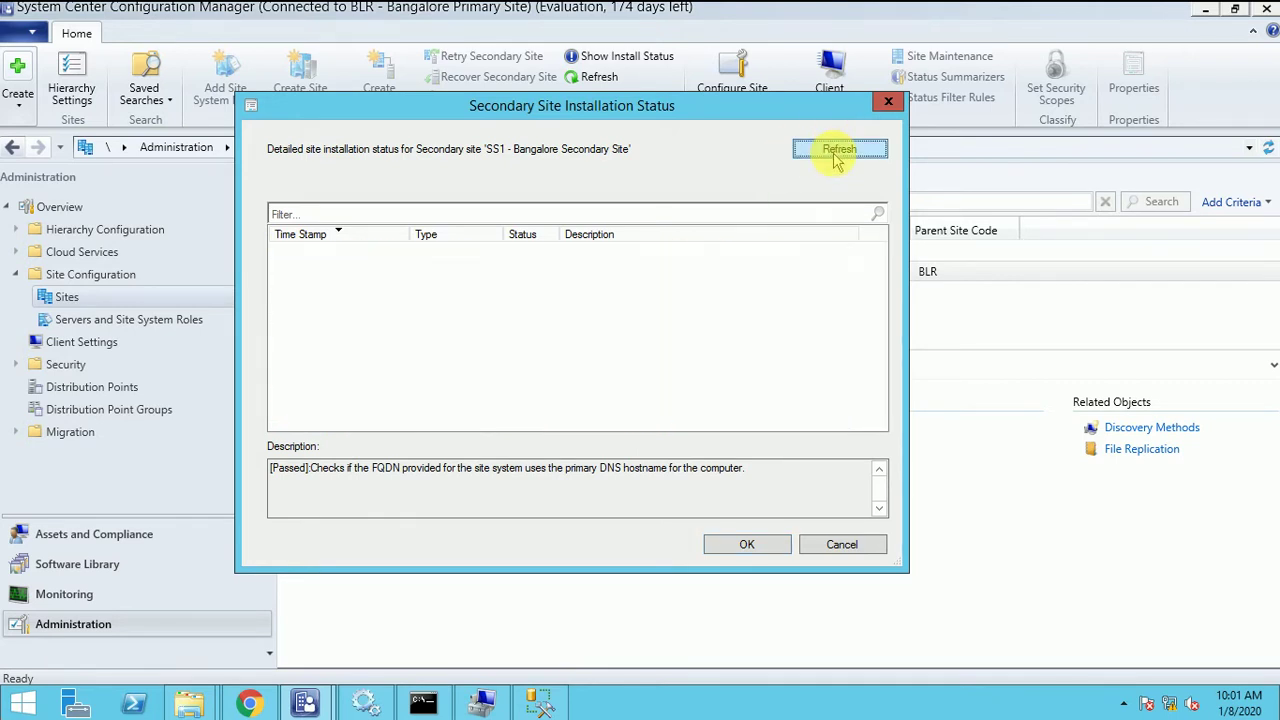
left_click(672, 255)
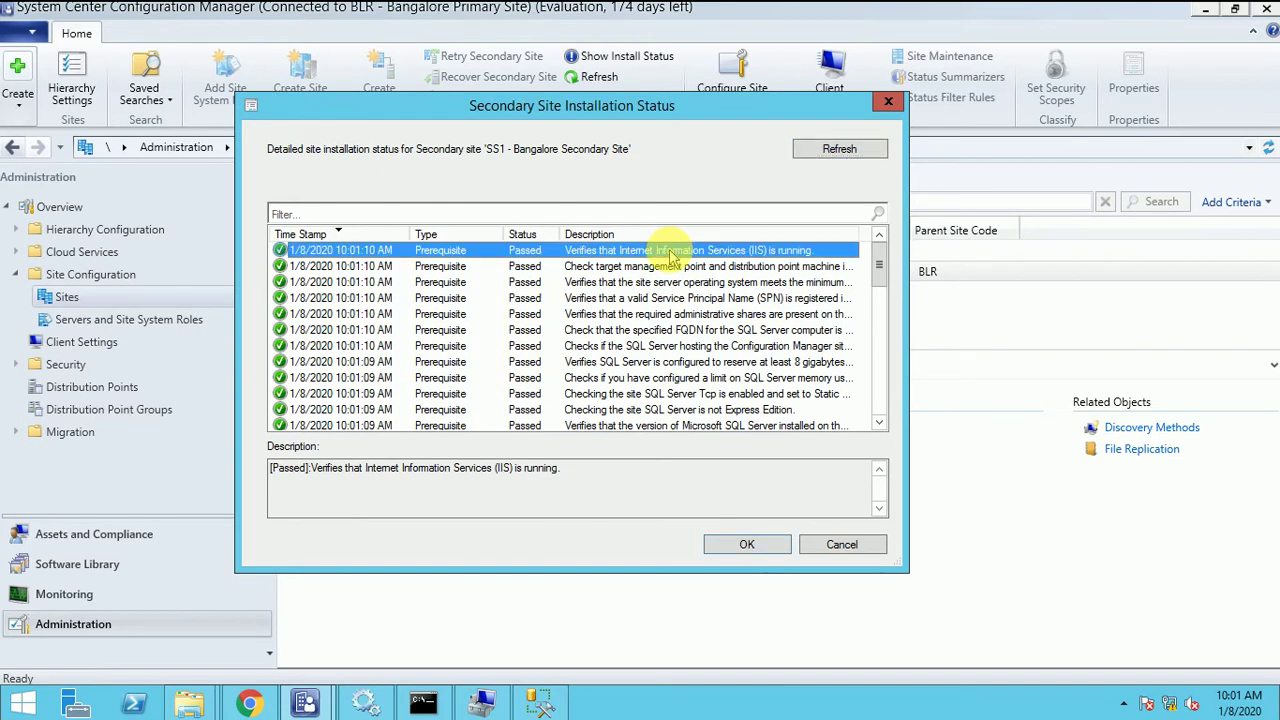
key("Down")
key("Down")
key("Down")
key("Down")
key("Down")
key("Down")
key("Down")
key("Down")
key("Down")
key("Down")
key("Down")
key("Down")
key("Down")
key("Down")
key("Down")
key("Down")
key("Down")
key("Down")
key("Down")
key("Down")
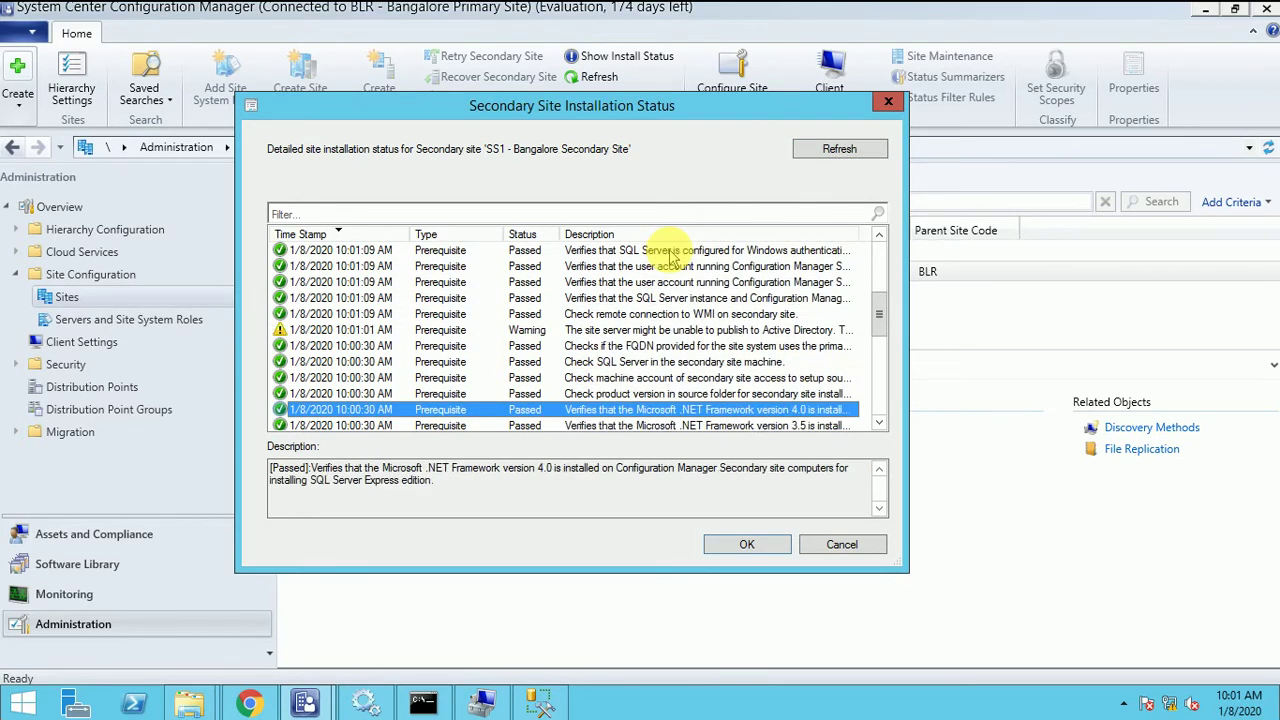
key("Down")
key("Down")
key("Down")
key("Down")
key("Down")
key("Down")
key("Down")
key("Down")
key("Down")
key("Down")
key("Down")
key("Down")
key("Down")
key("Down")
key("Down")
key("Down")
key("Up")
key("Up")
key("Up")
key("Up")
key("Up")
key("Up")
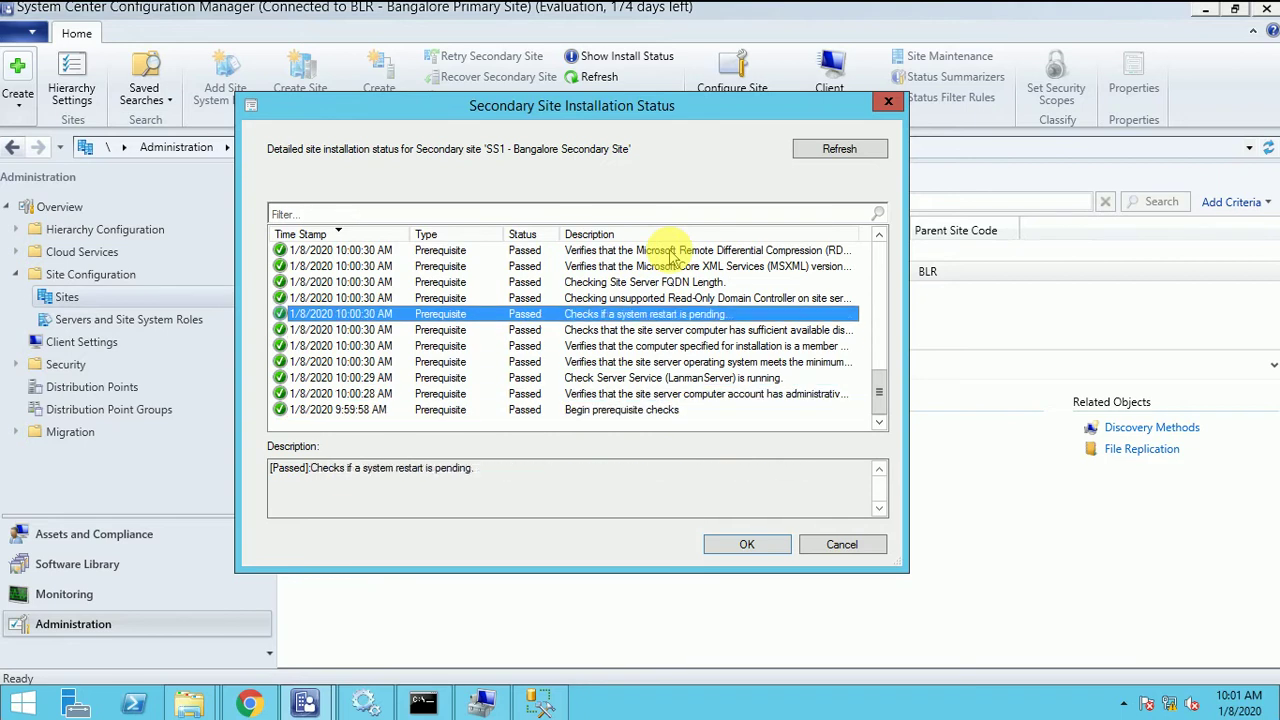
key("Up")
key("Up")
key("Up")
key("Up")
key("Up")
key("Up")
key("Up")
key("Up")
key("Up")
key("Up")
key("Up")
key("Up")
key("Up")
key("Up")
key("Up")
key("Up")
key("Up")
key("Up")
key("Up")
key("Up")
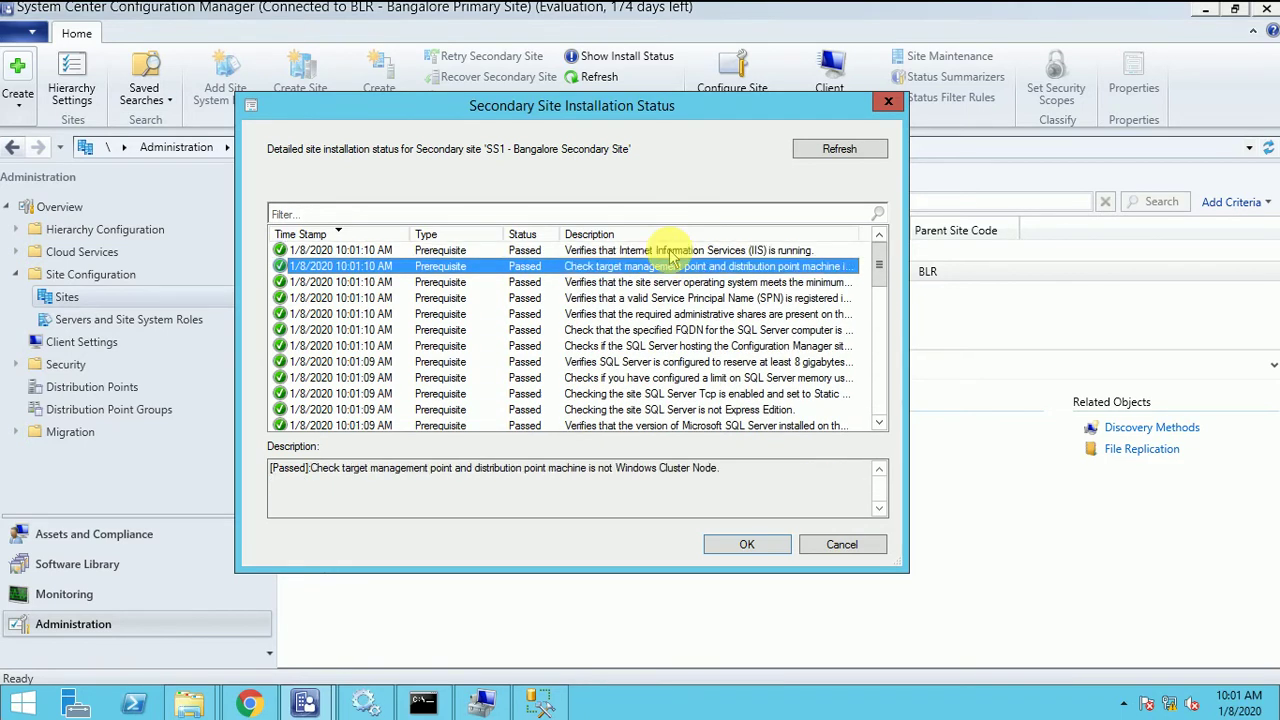
Find the prerequisite check with Warning status and read its description about Active Directory publishing and the System Management container permissions.
key("Down")
key("Down")
key("Down")
key("Down")
key("Down")
key("Down")
key("Down")
key("Down")
key("Down")
key("Down")
key("Down")
key("Down")
key("Down")
key("Down")
key("Down")
key("Down")
key("Down")
key("Down")
key("Up")
key("Up")
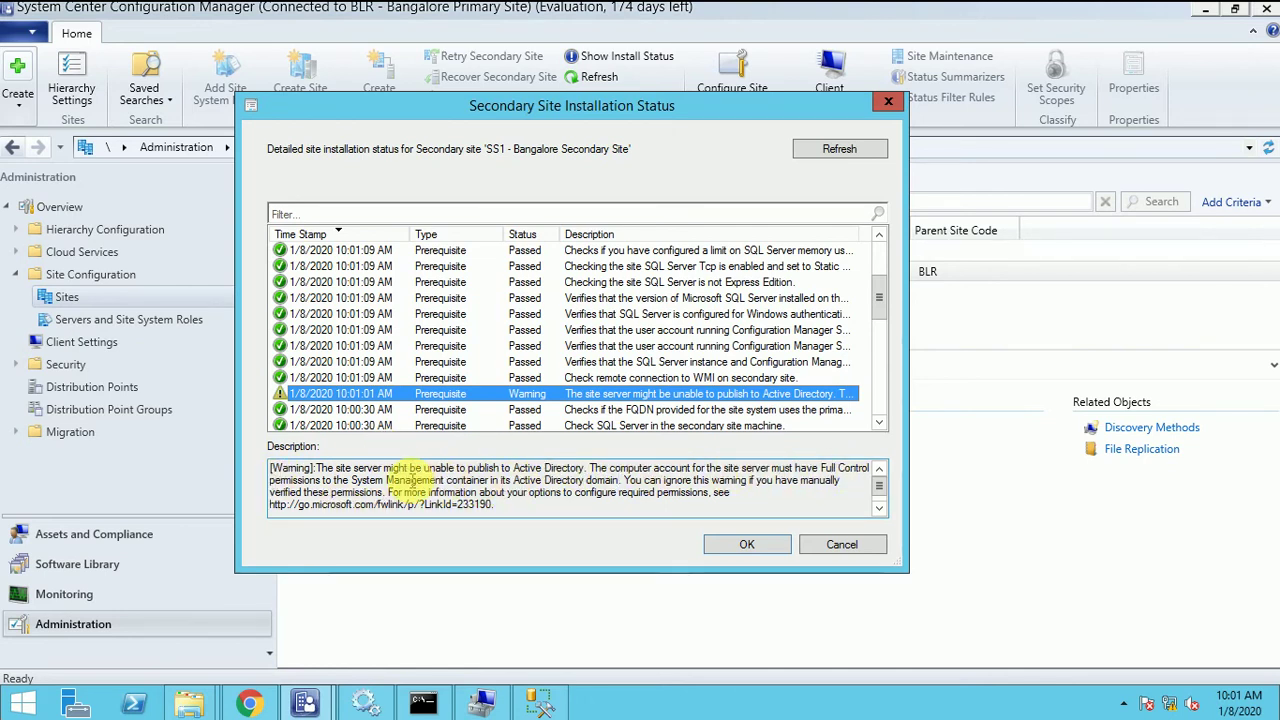
double_click(415, 480)
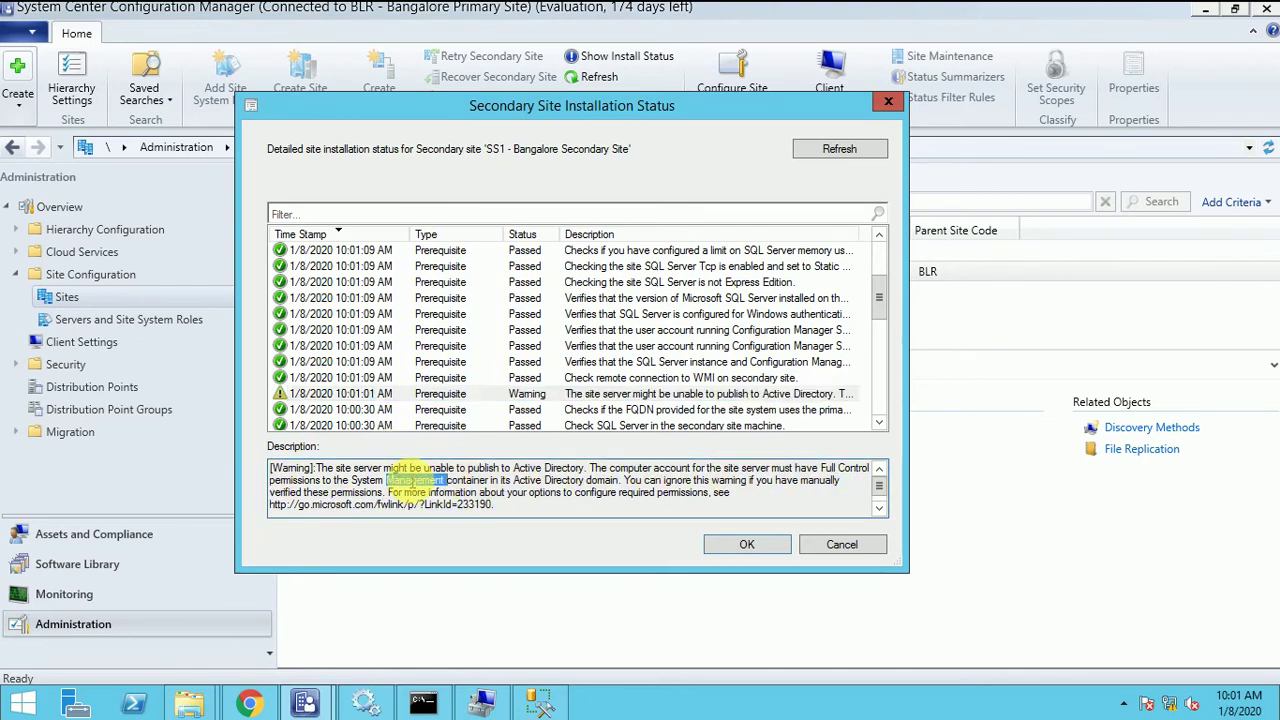
Go through the checks above the warning up to the newest entry and refresh the installation status again.
left_click(630, 380)
key("Up")
key("Up")
key("Up")
key("Up")
key("Up")
key("Up")
key("Up")
key("Up")
key("Up")
key("Up")
key("Up")
key("Up")
key("Up")
key("Up")
key("Up")
key("Up")
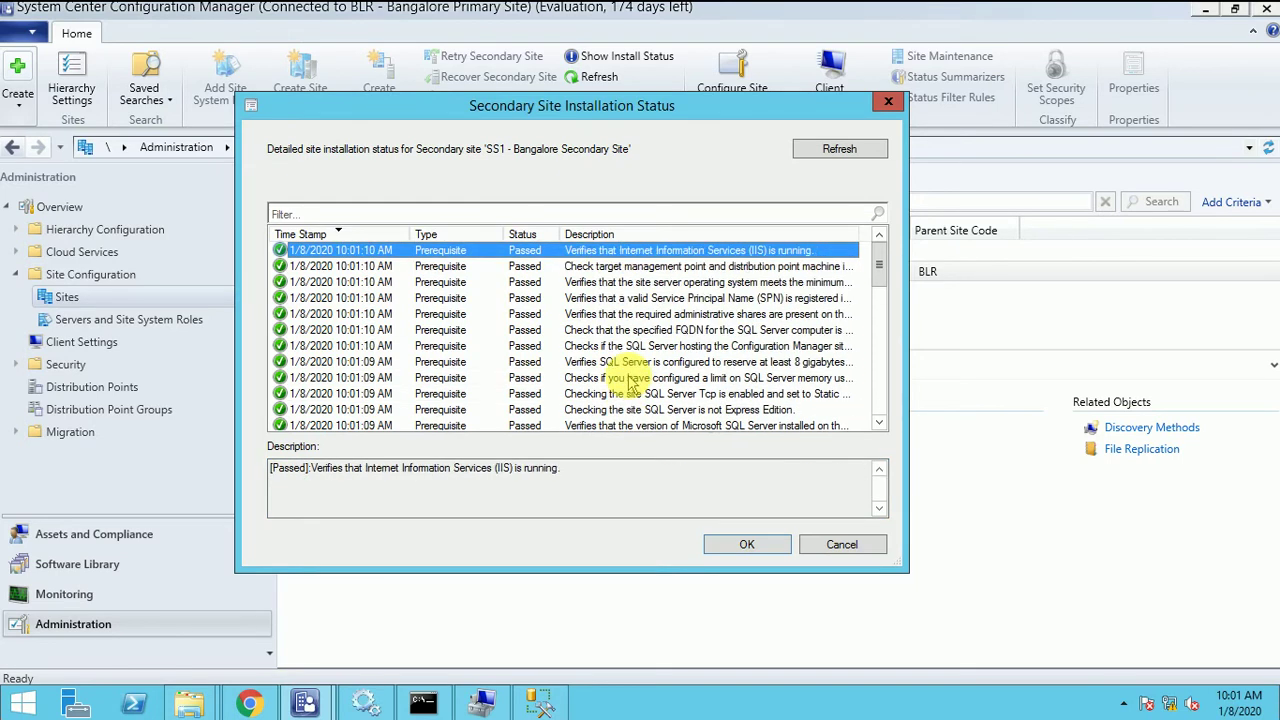
left_click(813, 158)
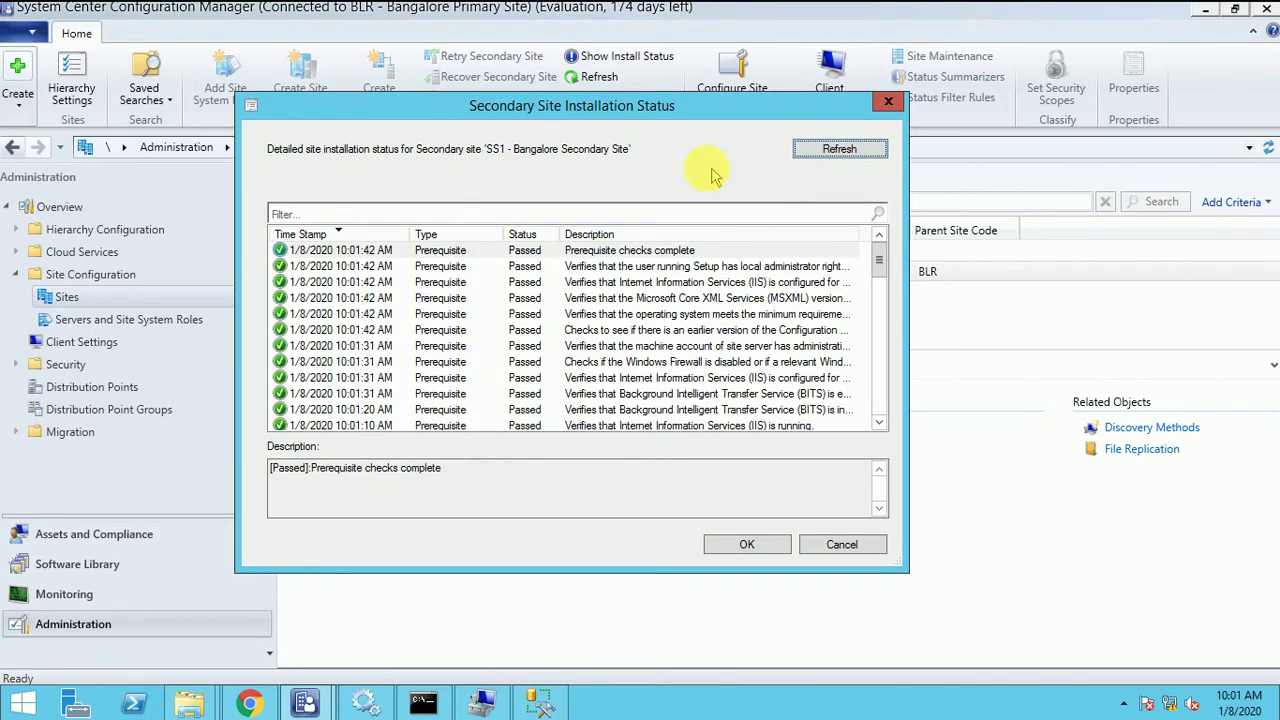
Look through the prerequisite checks from the newest entry down to the warning and back, and refresh the installation status.
left_click(647, 250)
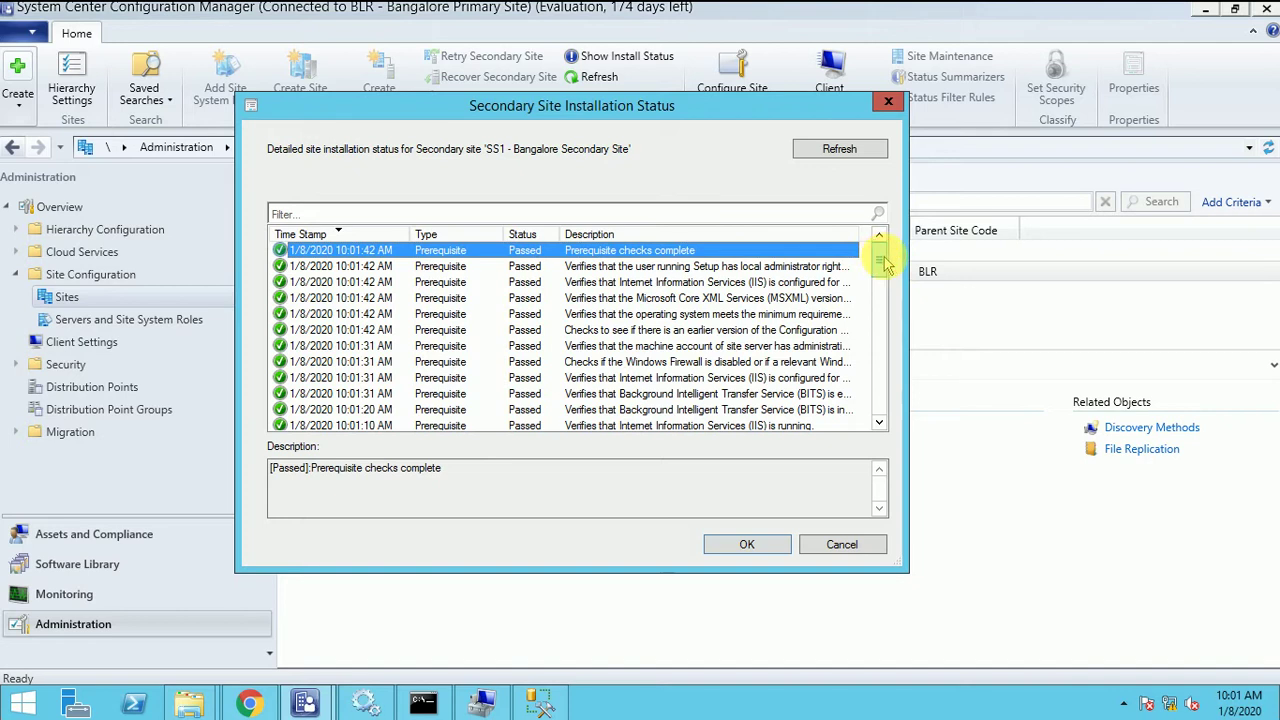
left_click_drag(884, 262, 877, 333)
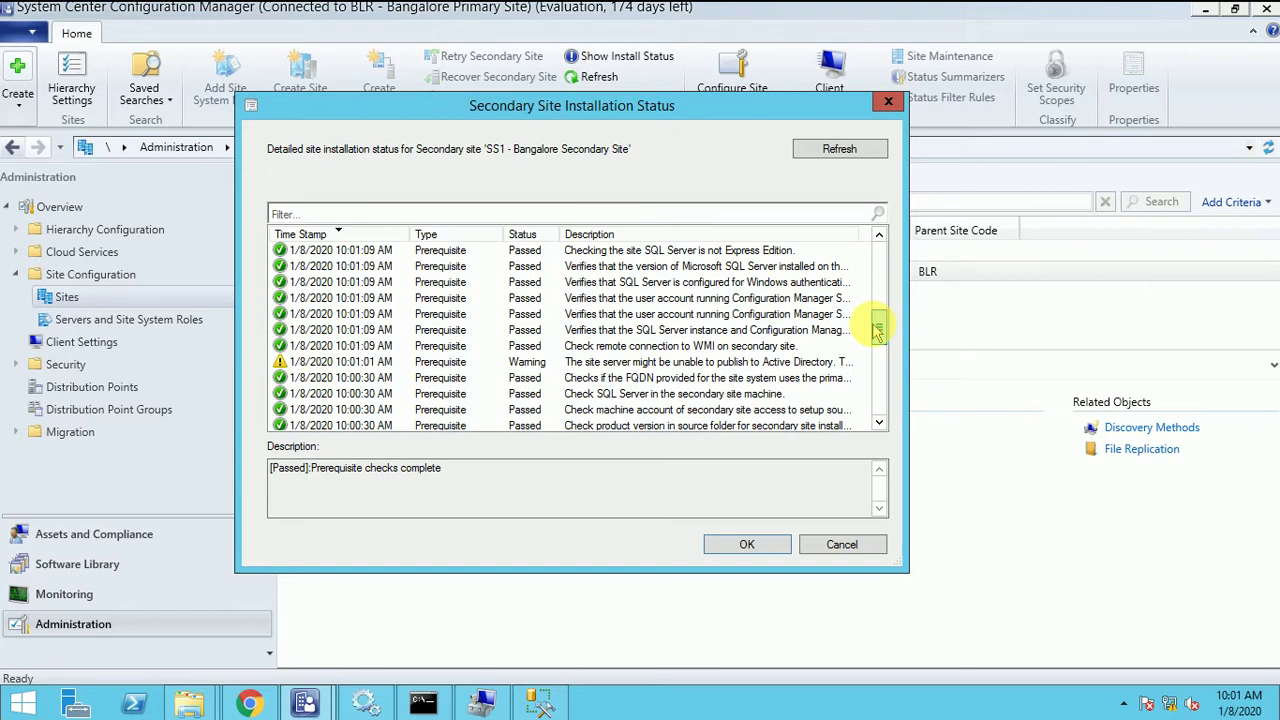
left_click_drag(877, 333, 857, 223)
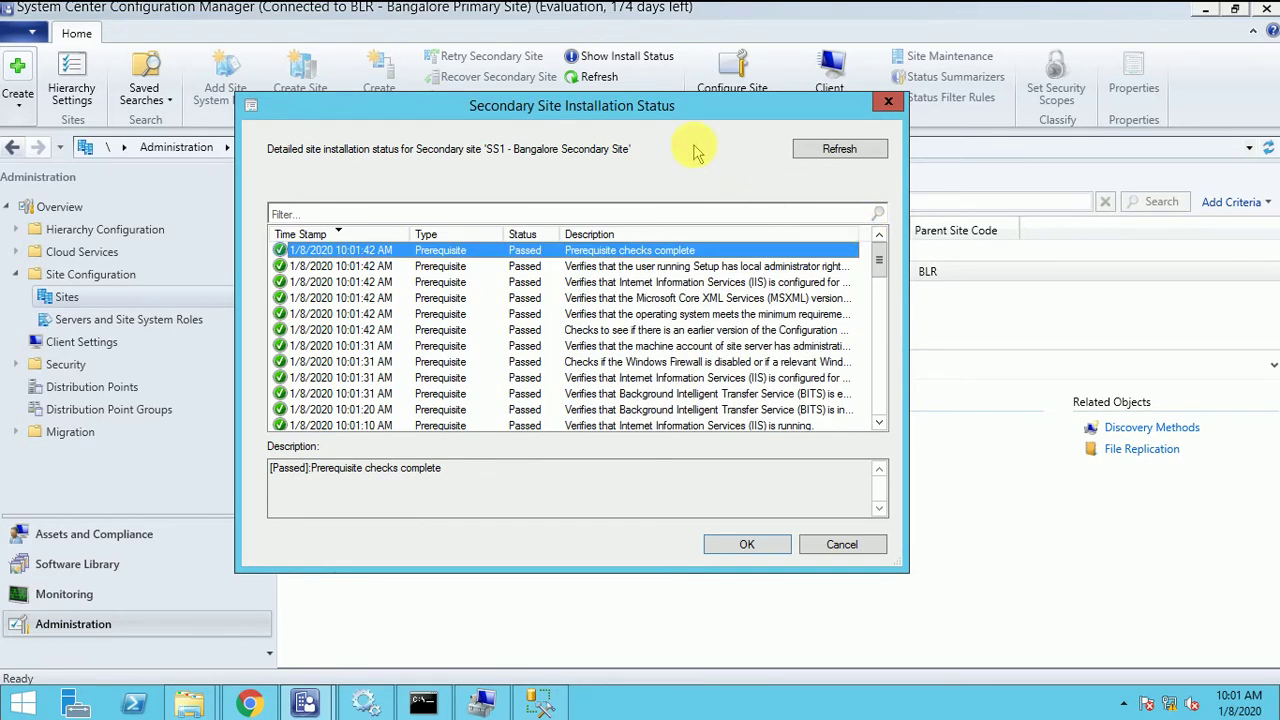
left_click(848, 150)
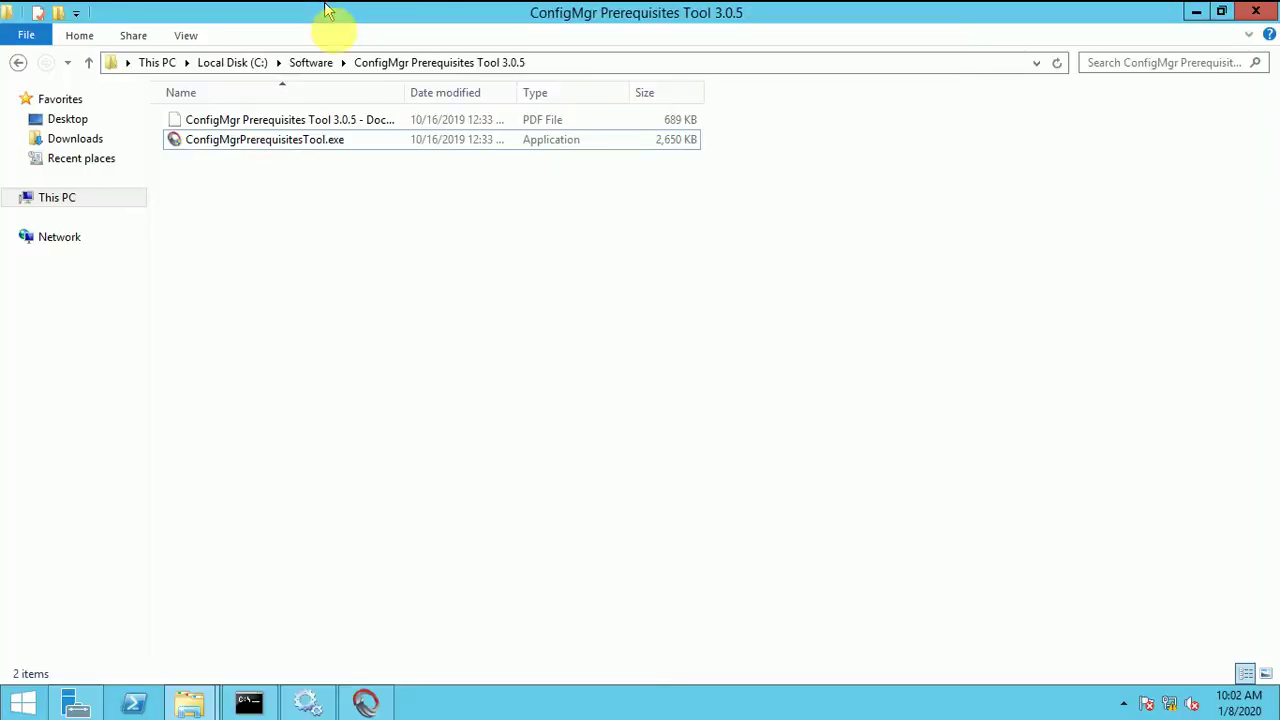
On the secondary site server, check the Program Files (x86) and Program Files folders on drive C for new installation folders.
left_click(226, 63)
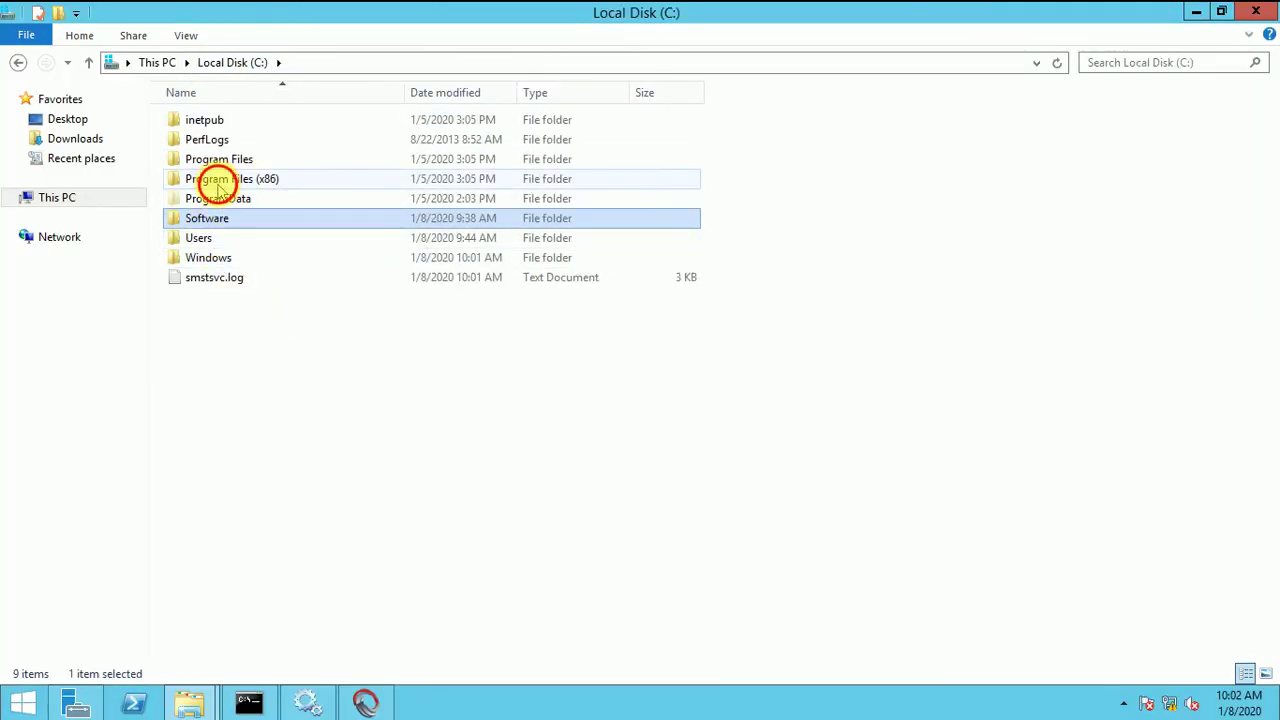
double_click(216, 183)
right_click(257, 360)
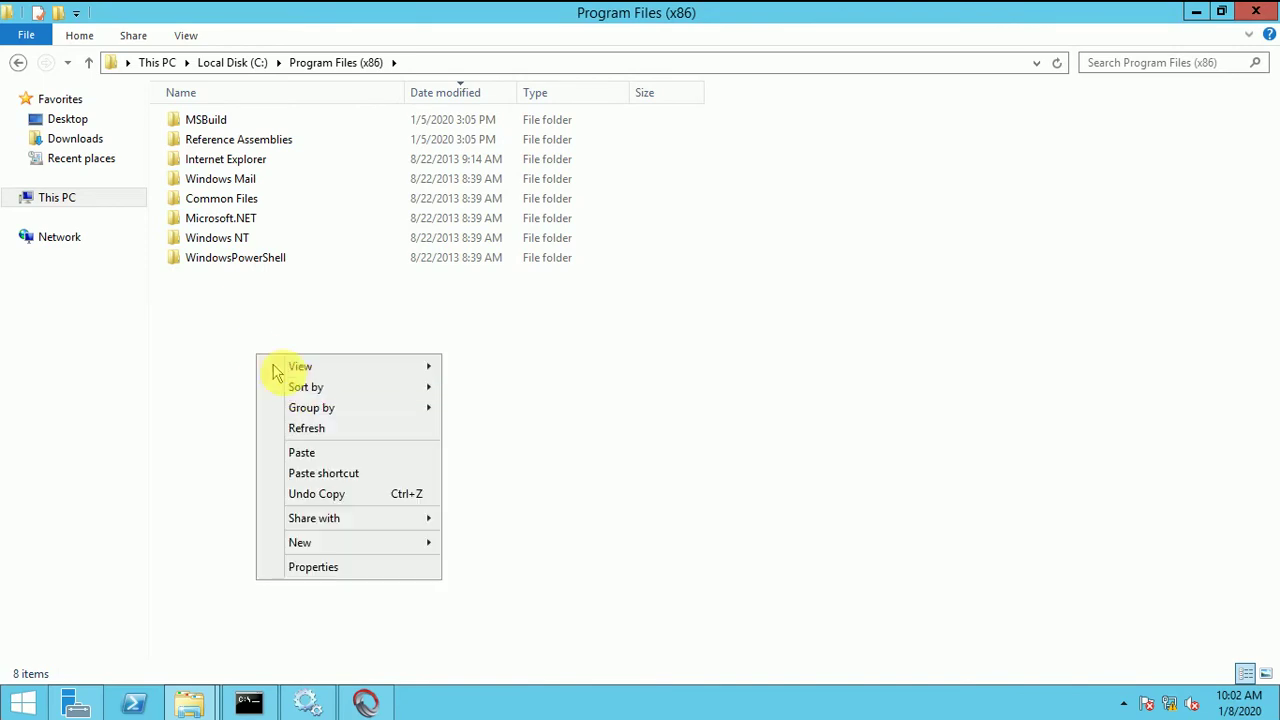
left_click(318, 427)
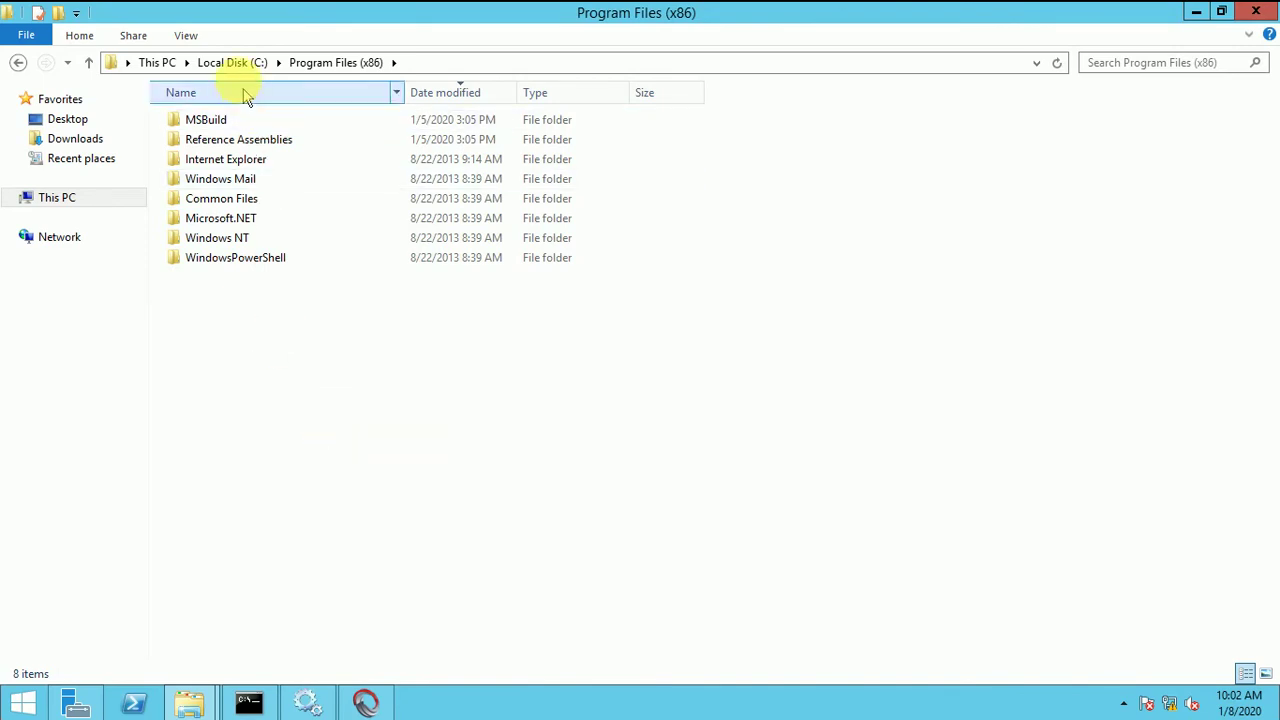
left_click(230, 62)
double_click(222, 162)
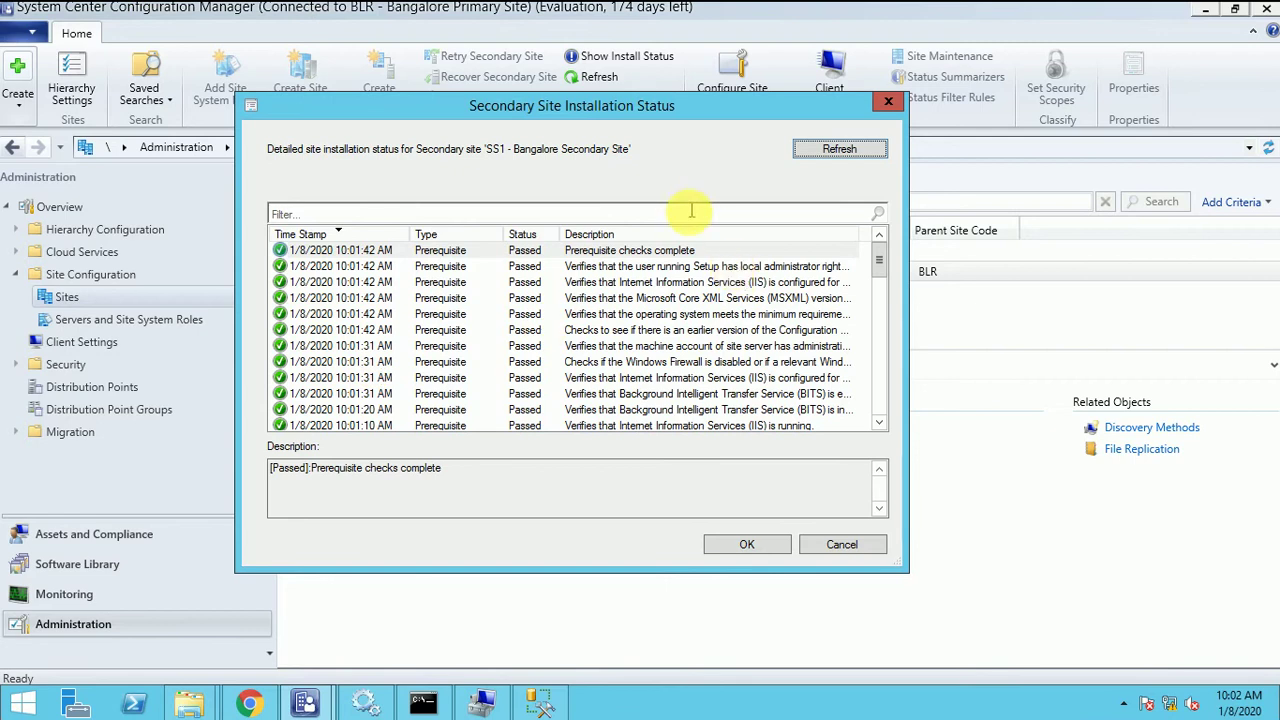
Back in Configuration Manager, refresh the secondary site installation status repeatedly and read the newest prerequisite entries.
left_click(651, 252)
left_click(826, 158)
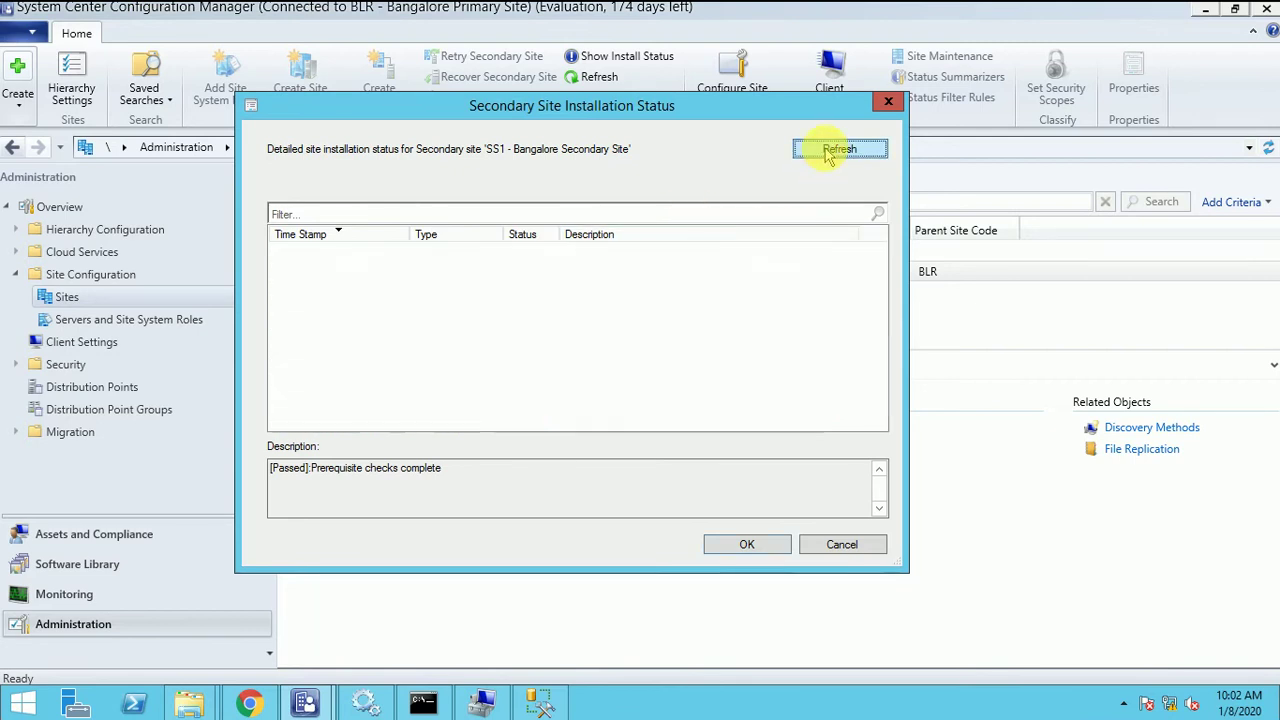
left_click(641, 268)
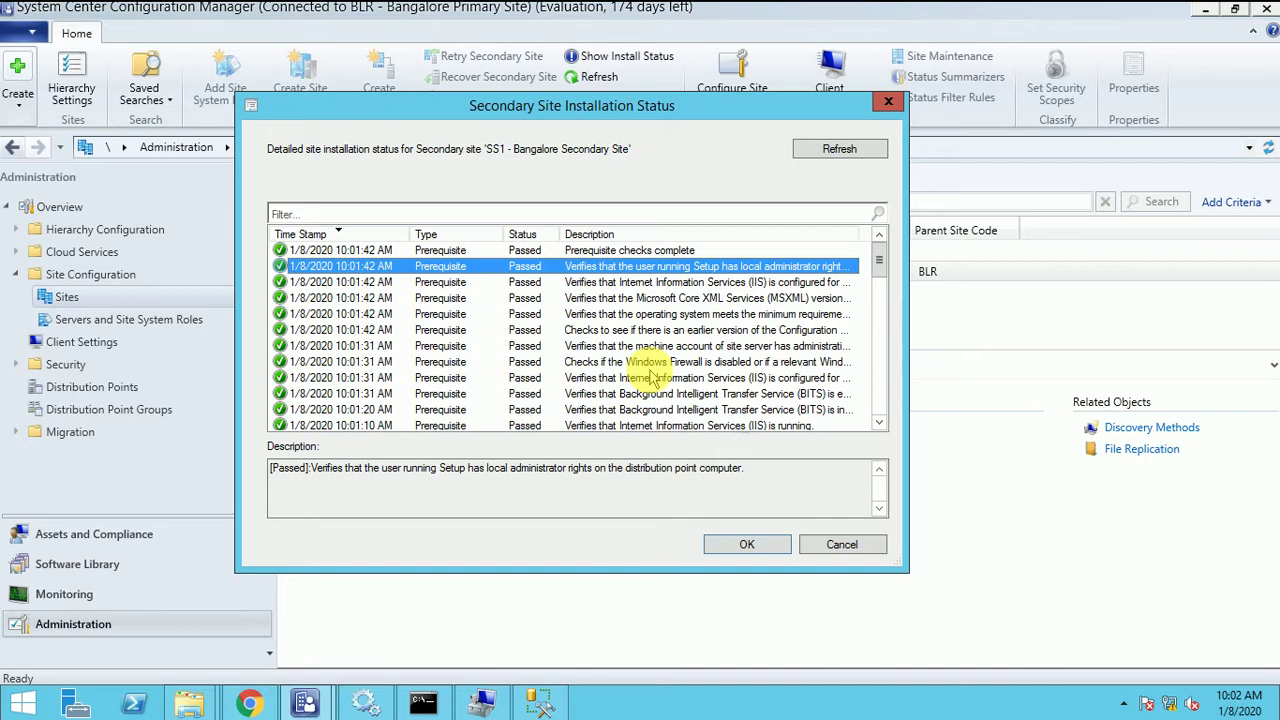
left_click(848, 152)
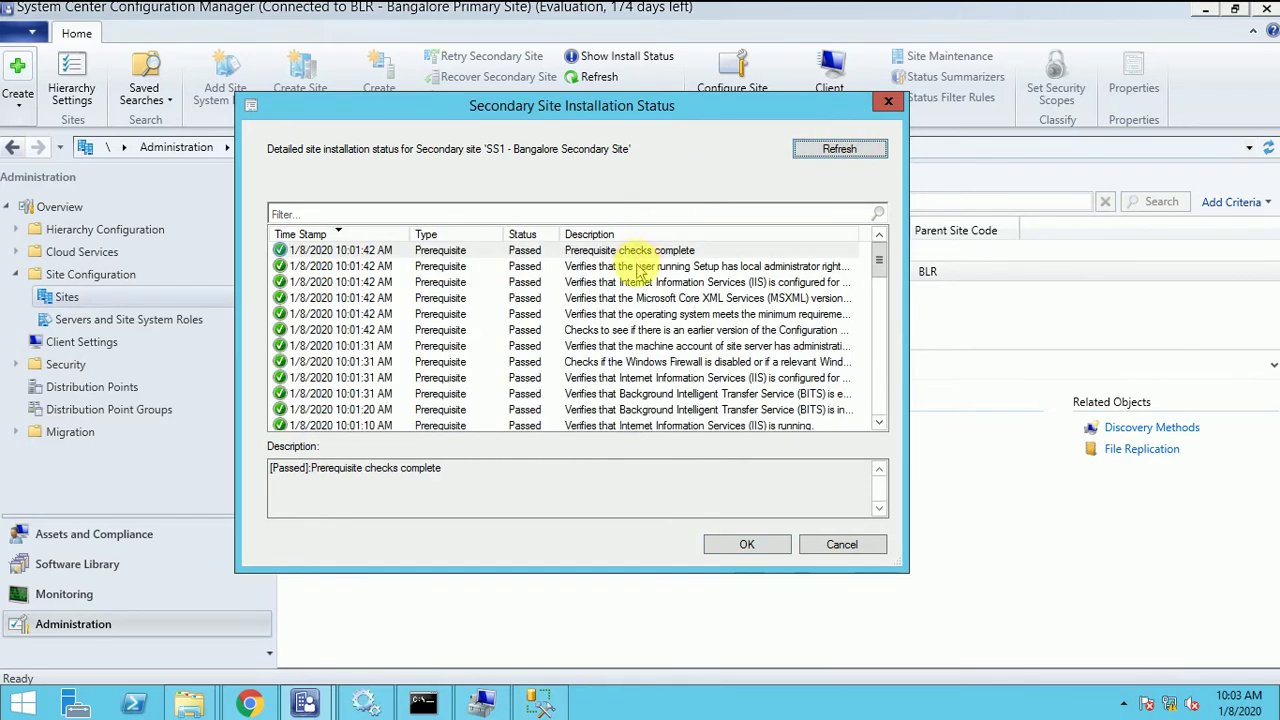
left_click(636, 254)
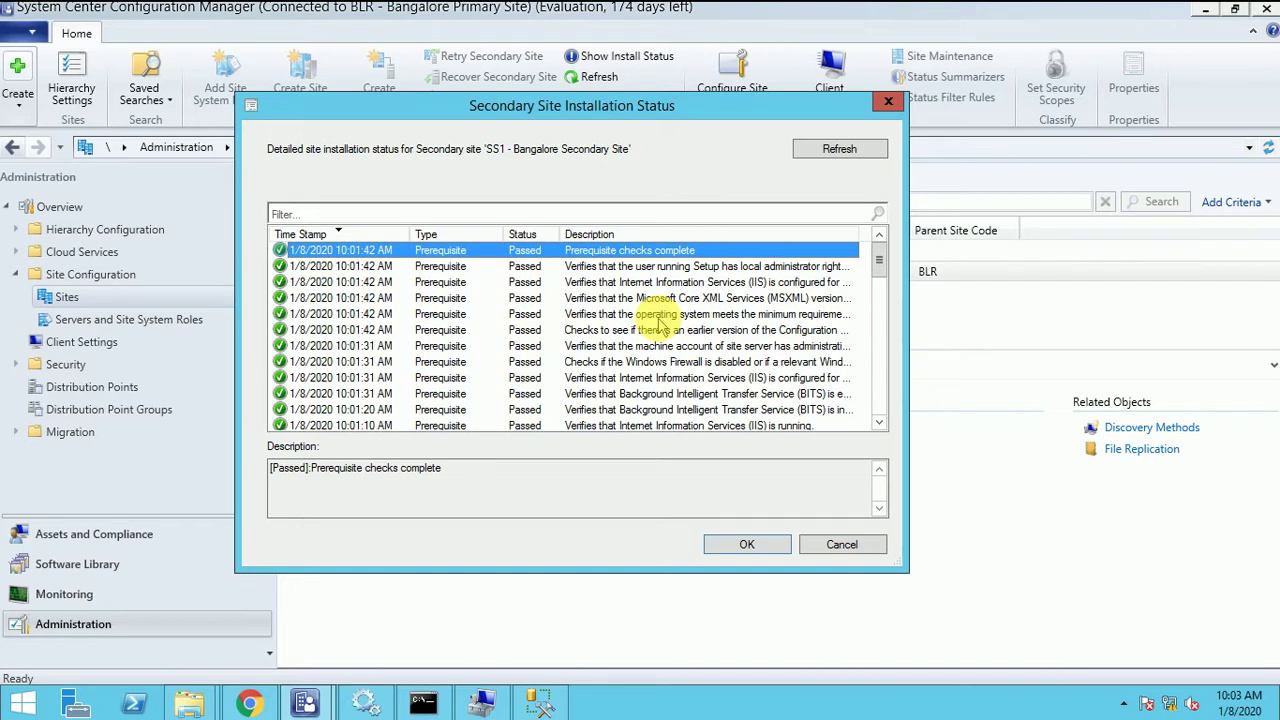
left_click(850, 155)
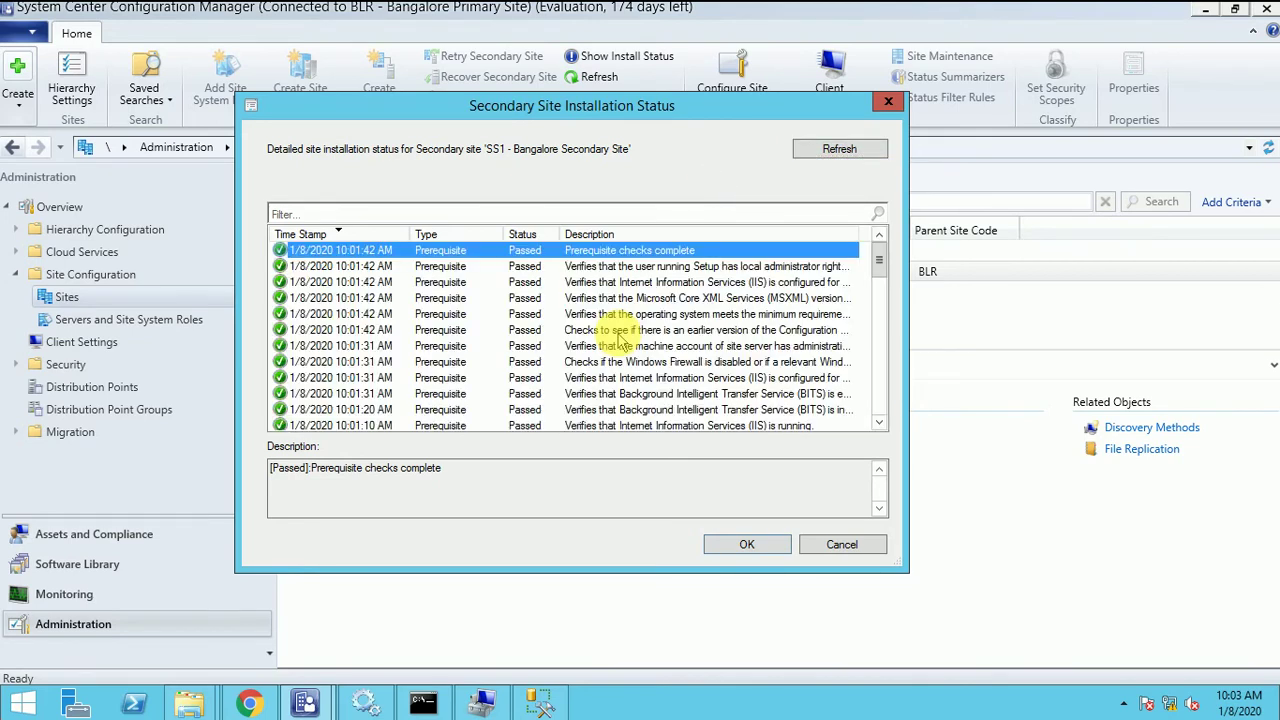
left_click(618, 266)
left_click(616, 282)
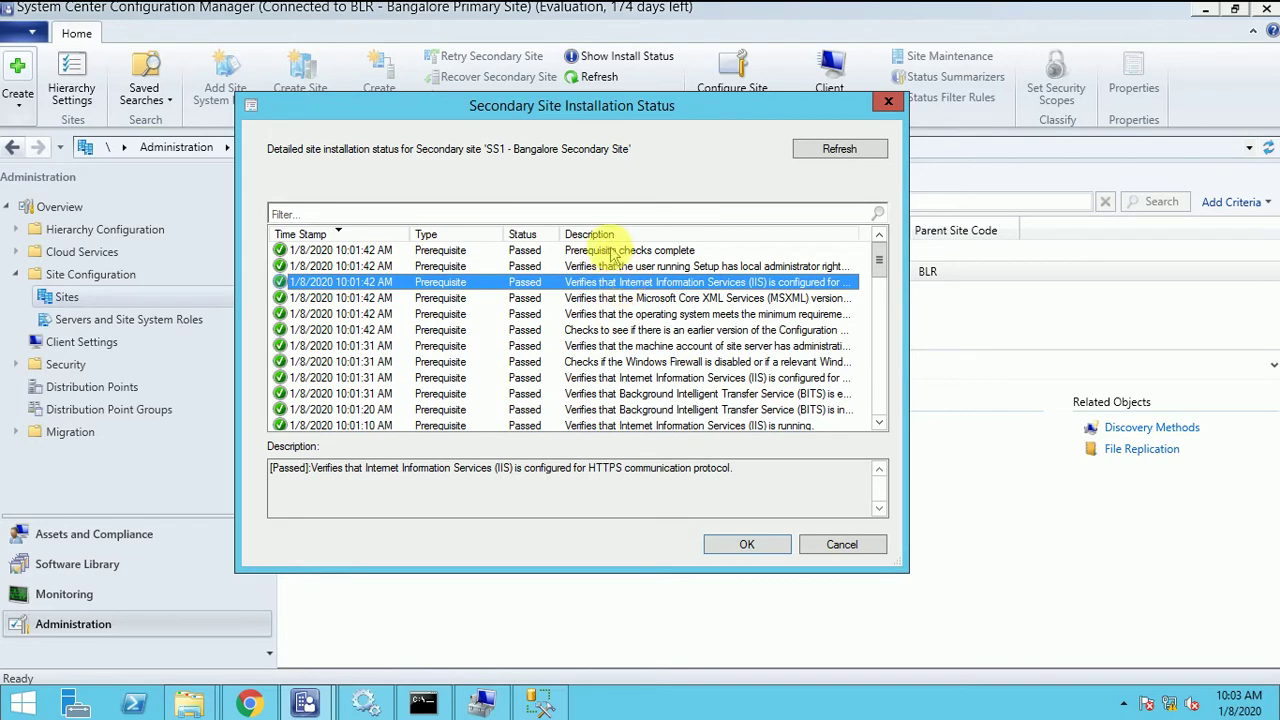
left_click(608, 250)
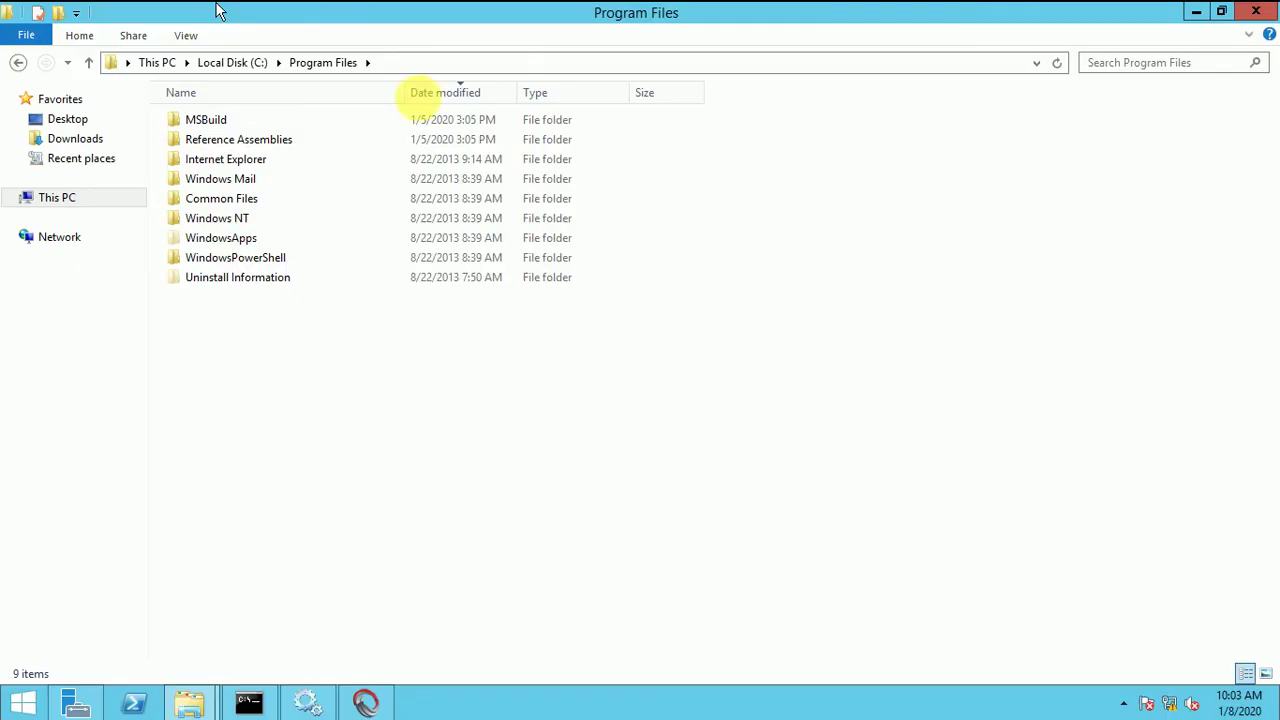
Recheck Program Files and Program Files (x86) on the secondary server, refreshing the view and reopening drive C.
right_click(283, 409)
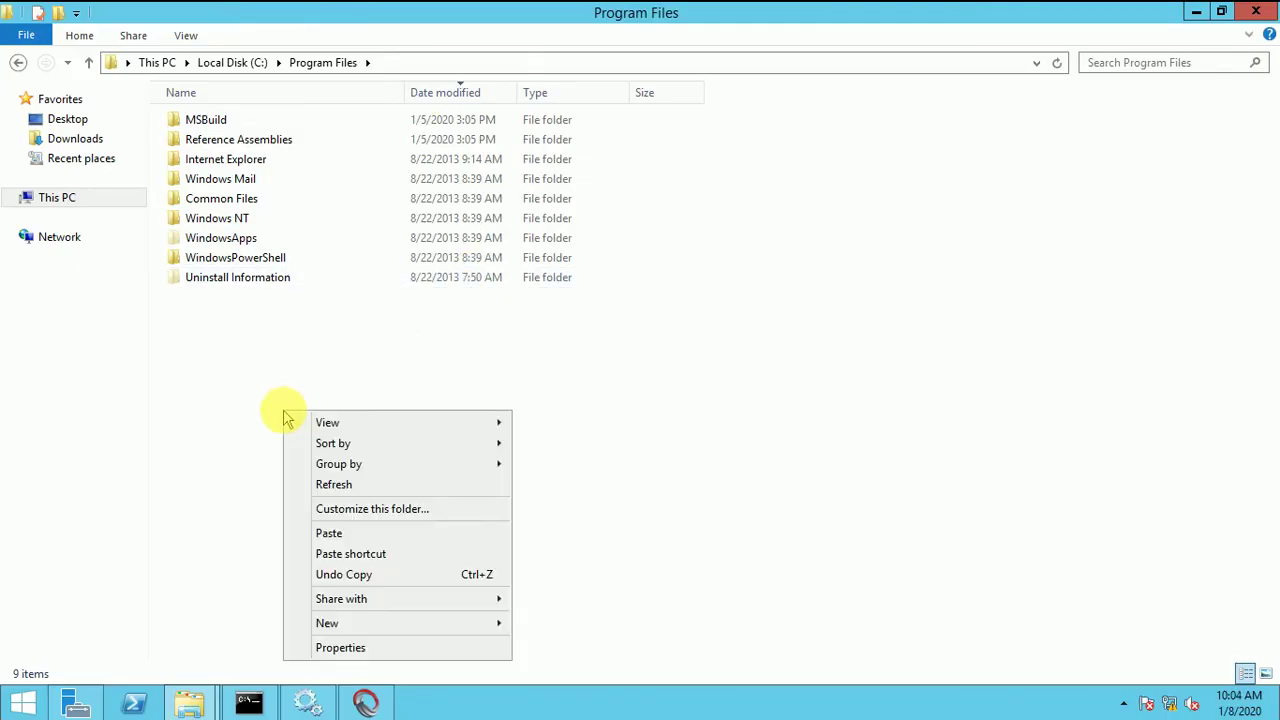
left_click(349, 489)
left_click(231, 62)
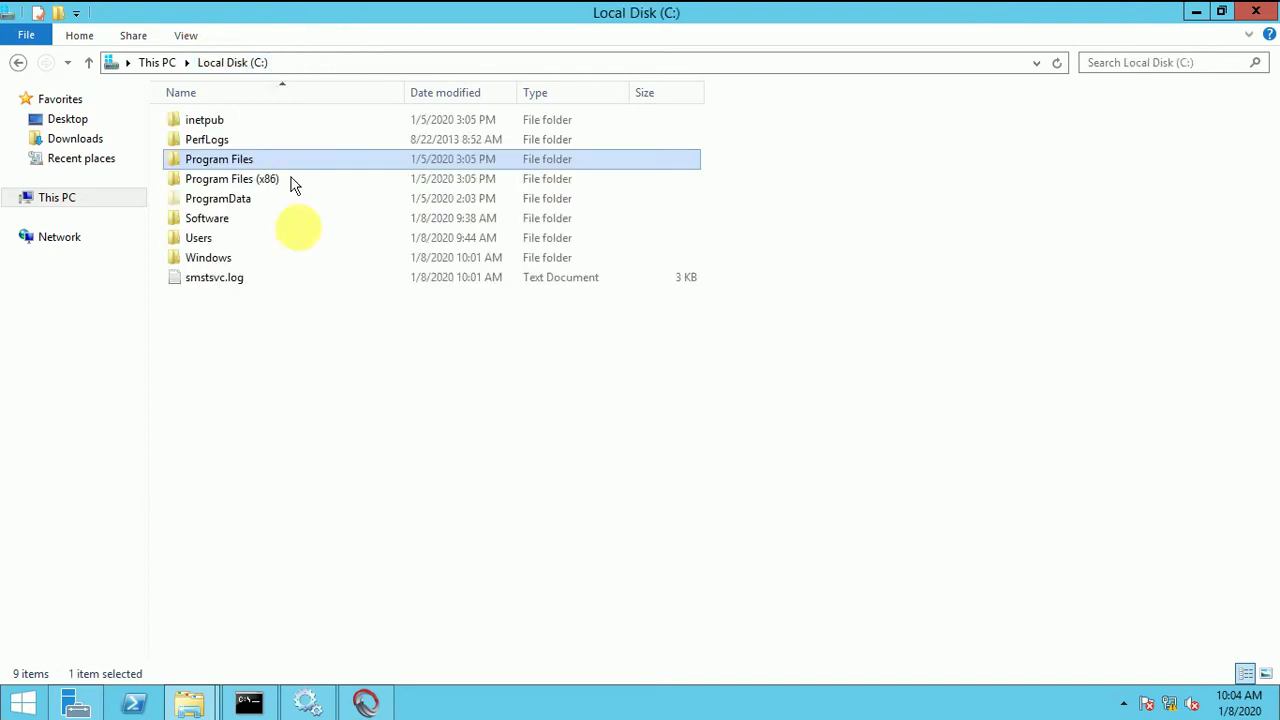
left_click(77, 200)
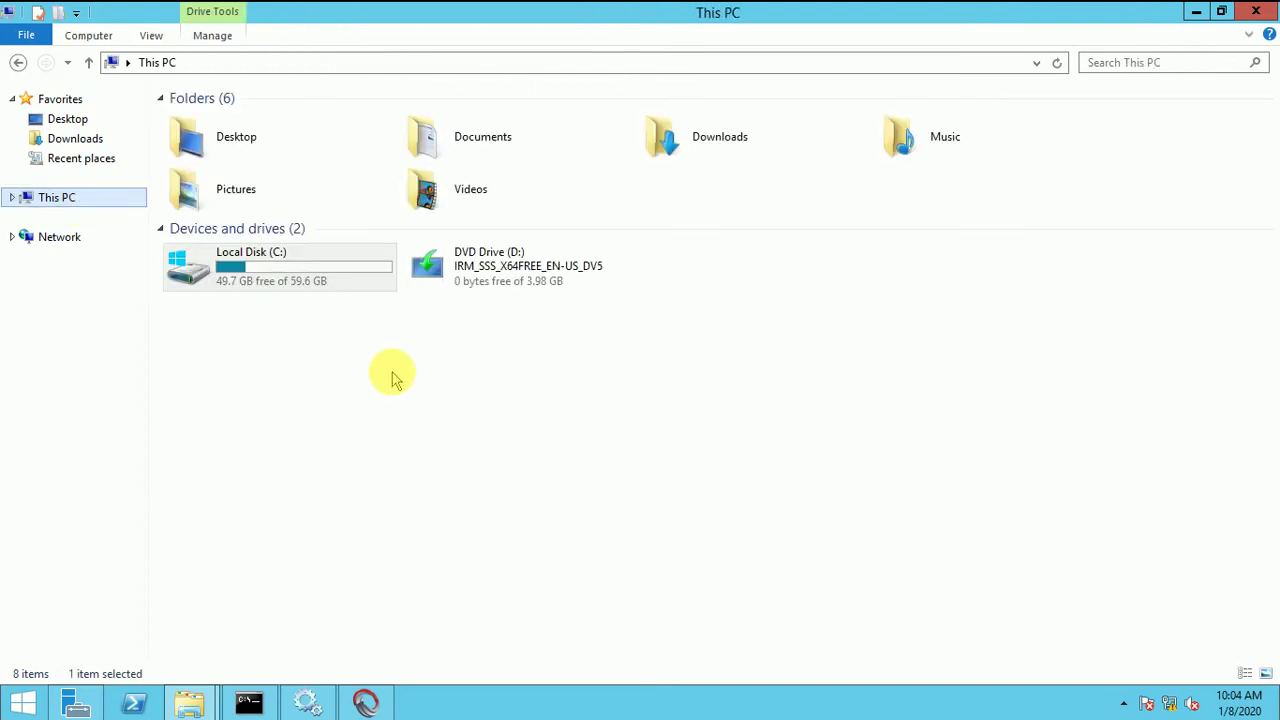
double_click(283, 266)
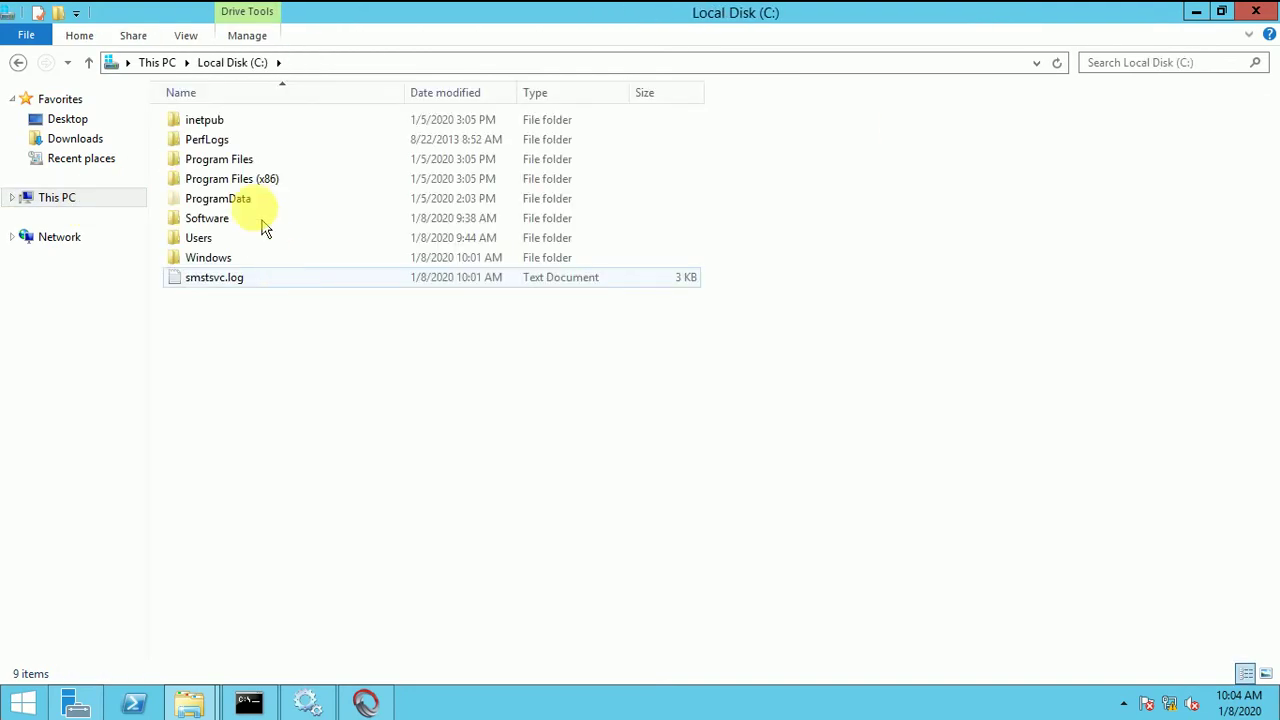
double_click(240, 186)
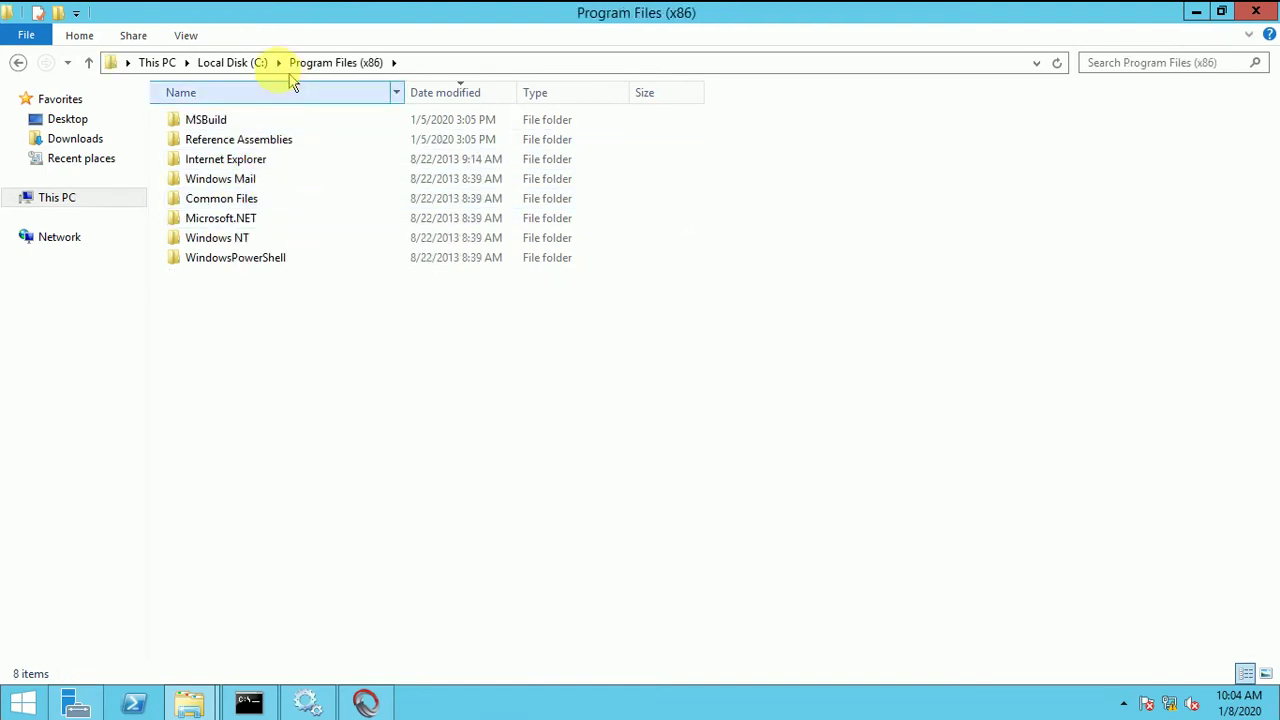
left_click(242, 66)
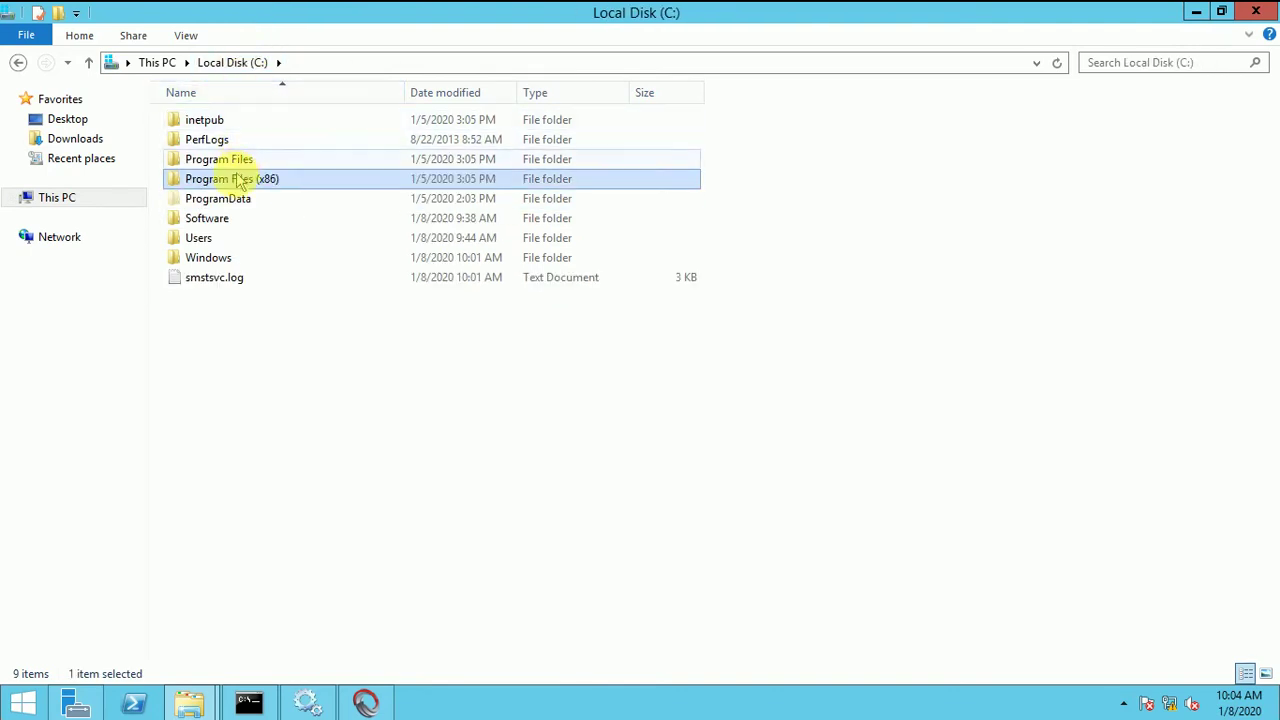
double_click(240, 158)
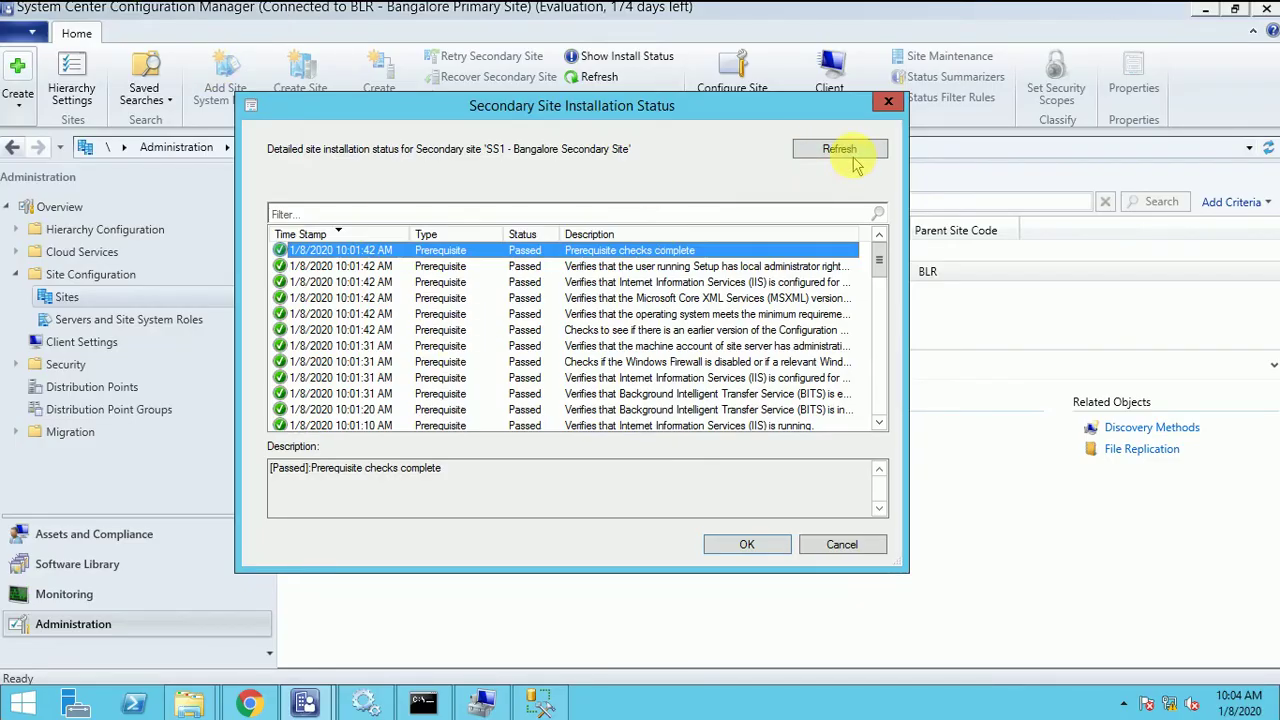
Switch to Configuration Manager, refresh the installation status twice, read the MSXML check and close the status window.
left_click(852, 162)
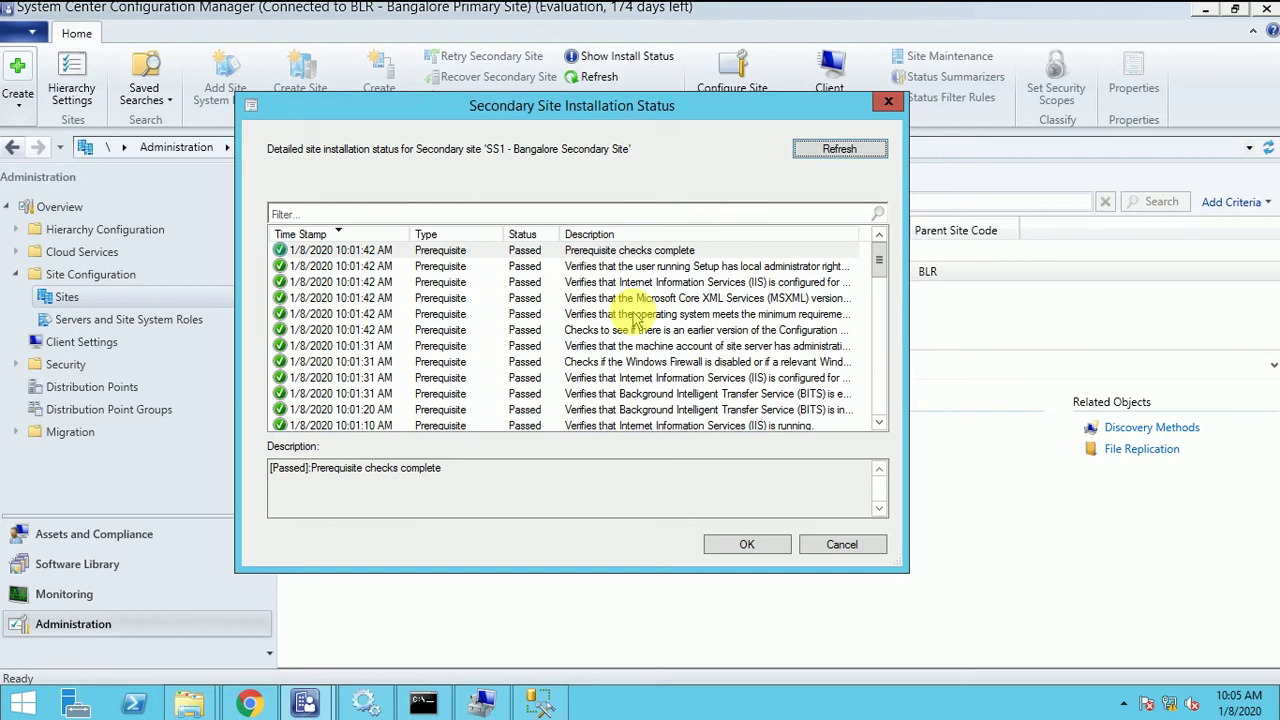
left_click(830, 150)
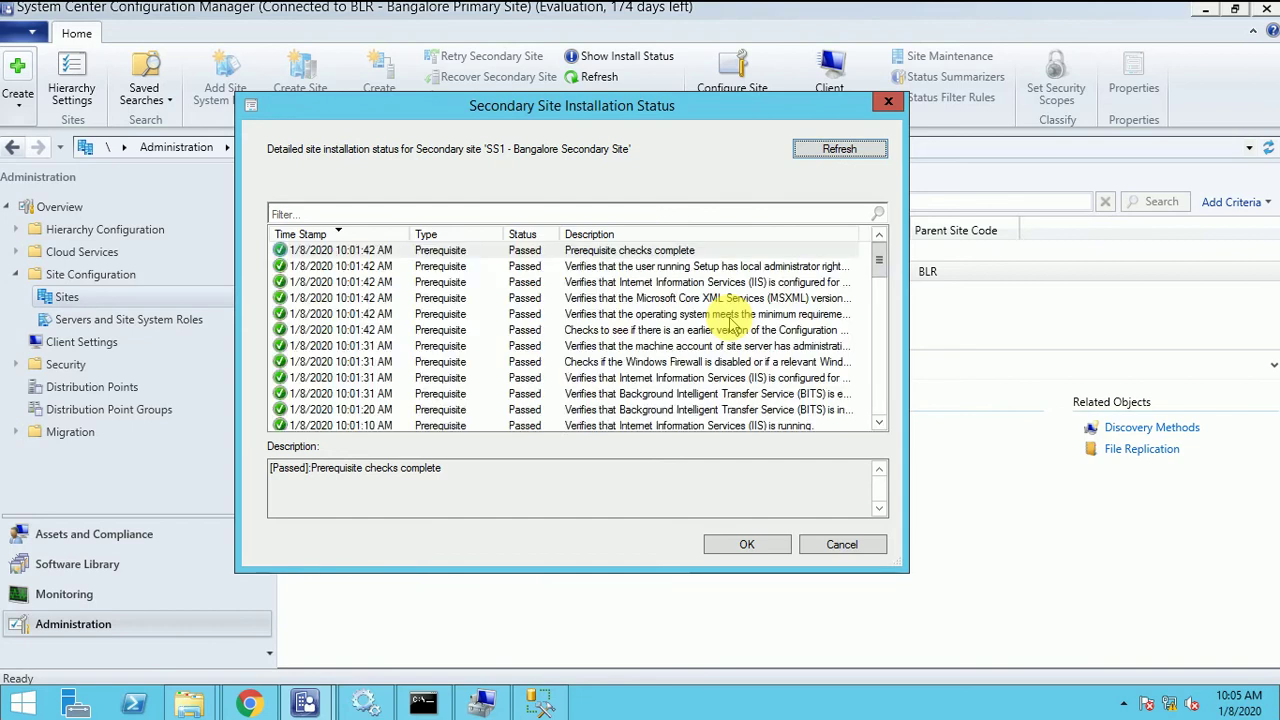
left_click(618, 298)
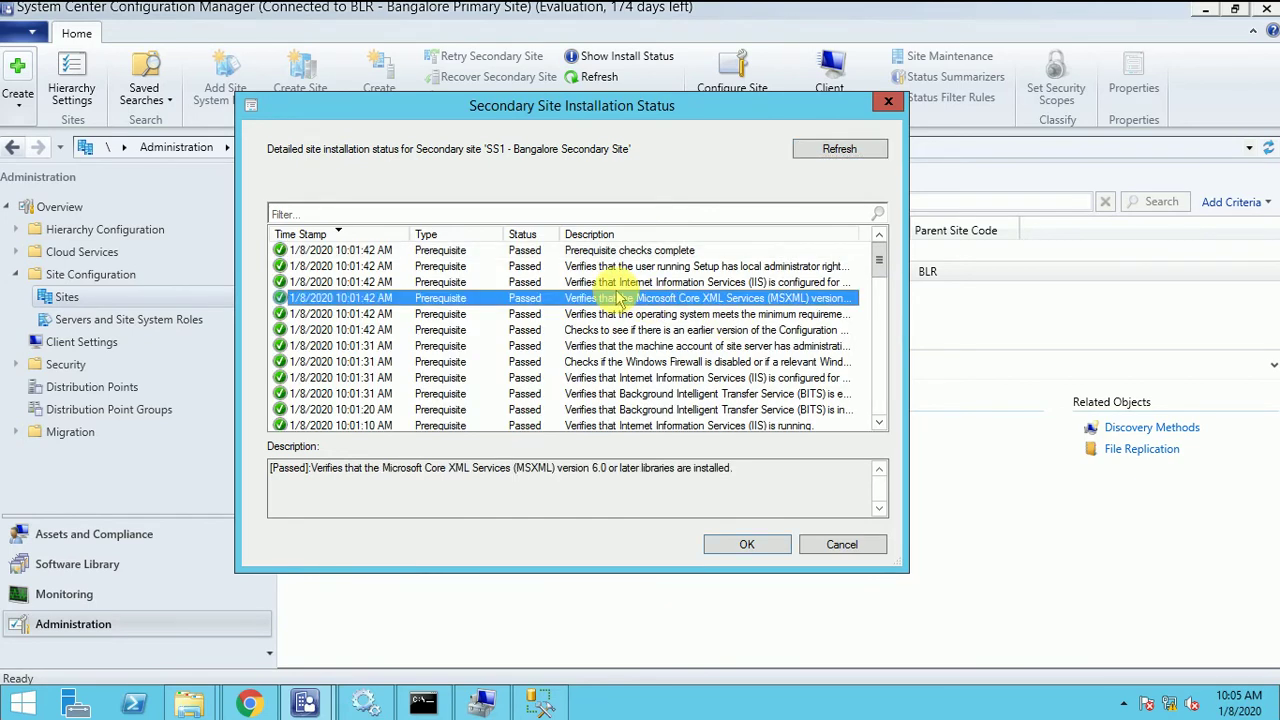
left_click(746, 544)
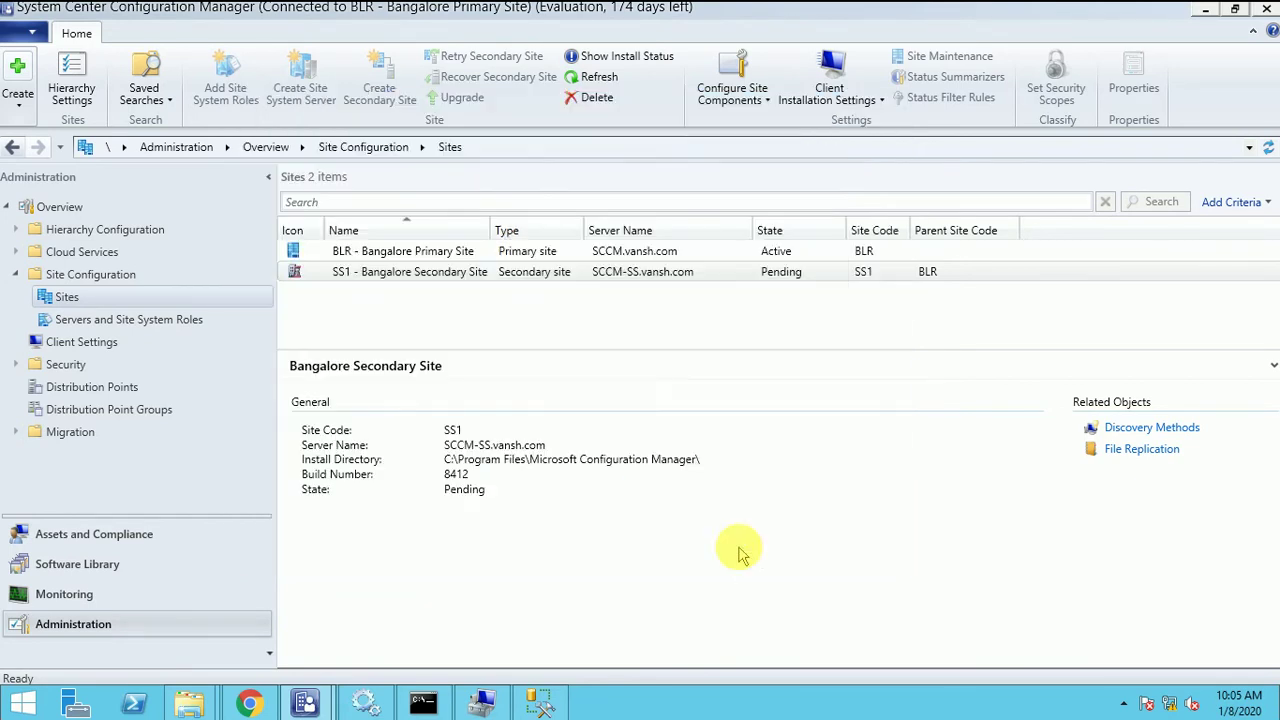
Refresh the sites list and the SS1 secondary site entry, and reopen its installation status.
left_click(600, 78)
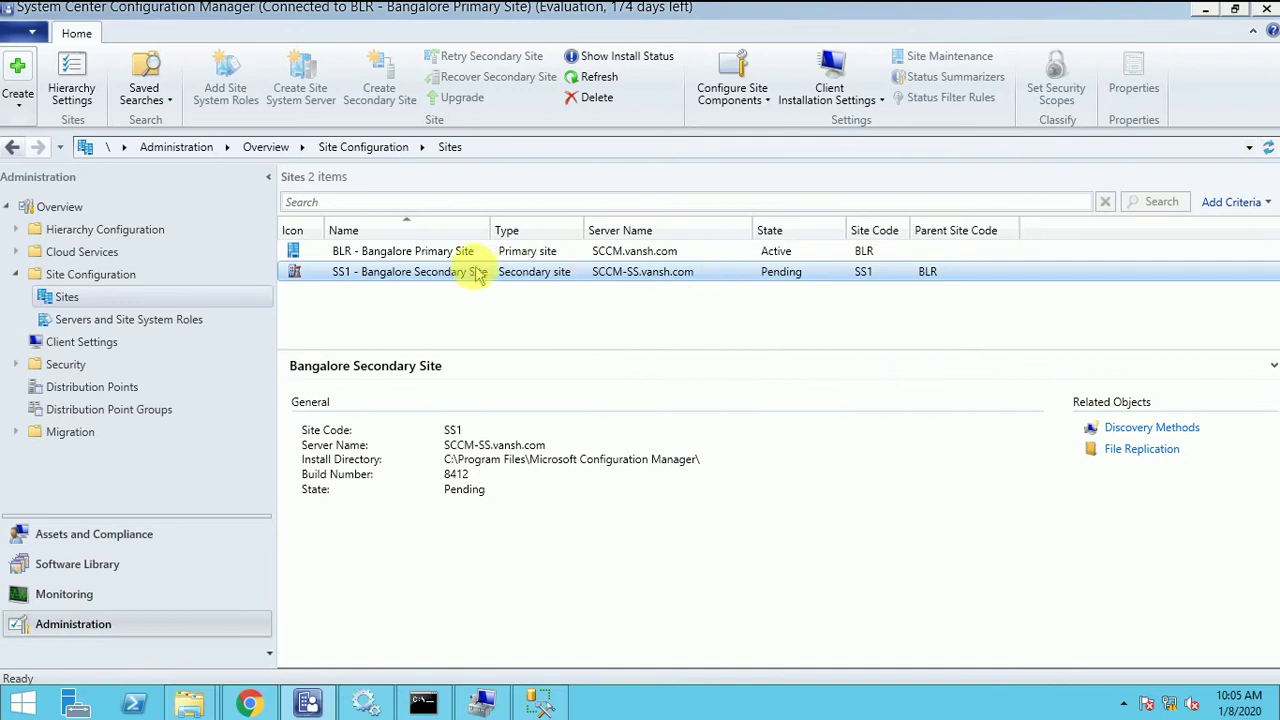
right_click(480, 278)
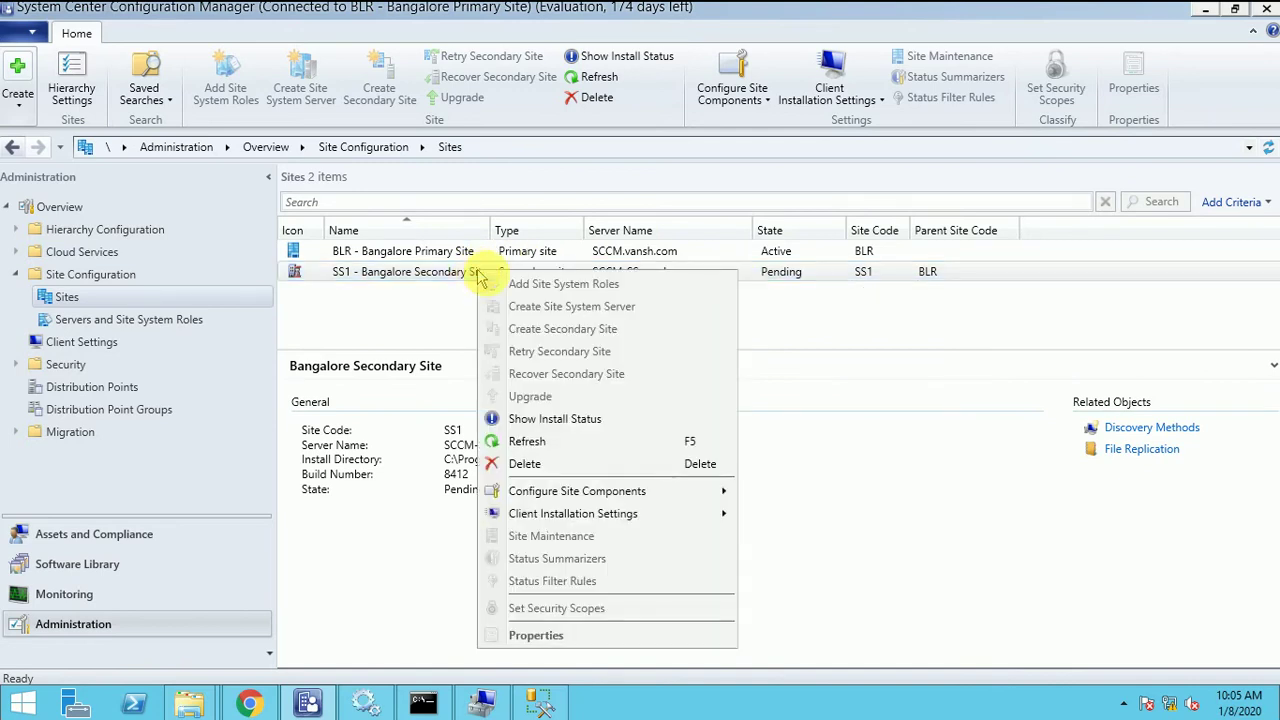
left_click(558, 449)
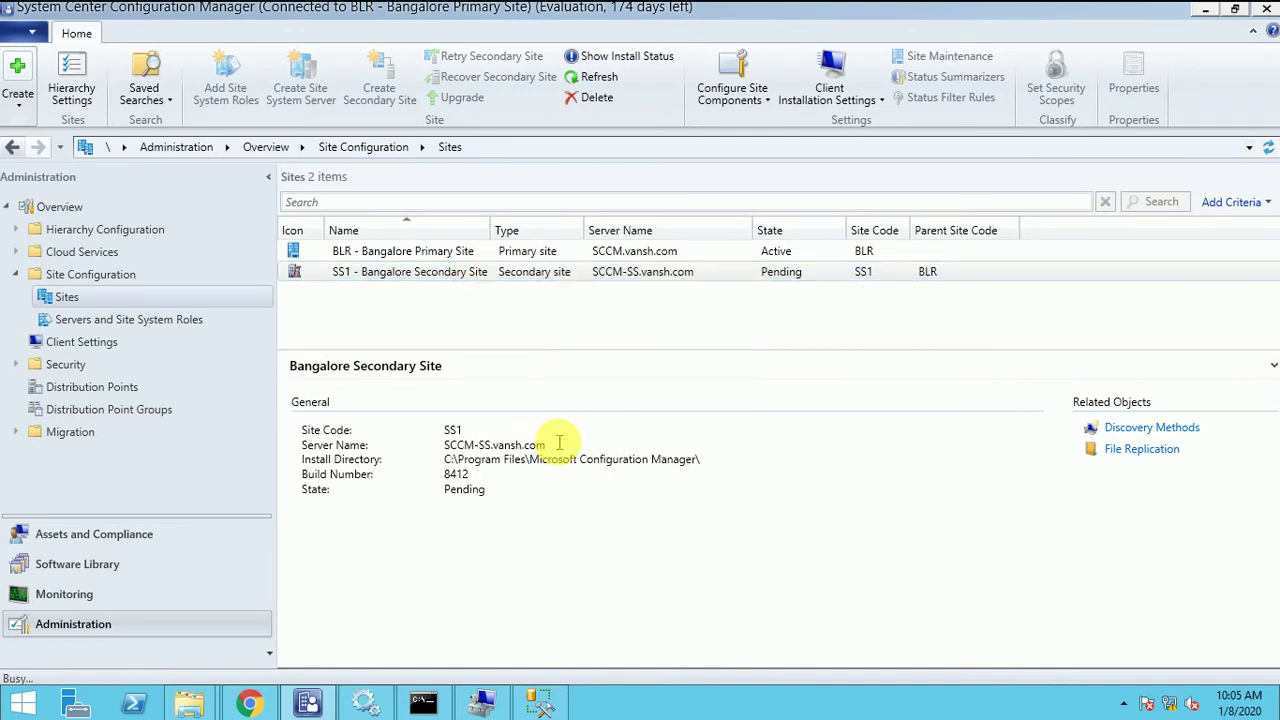
right_click(468, 275)
left_click(553, 430)
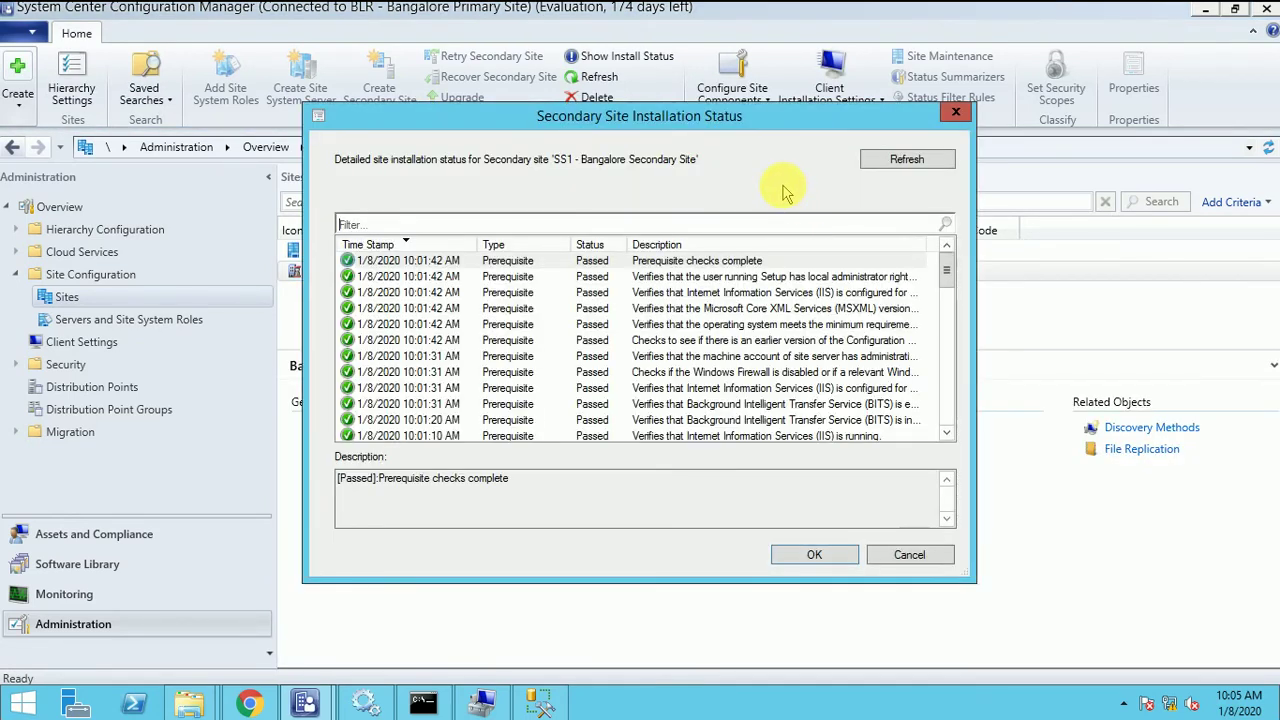
Review the "Prerequisite checks complete" entry, refresh the reopened status and select the IIS configuration check.
left_click(735, 262)
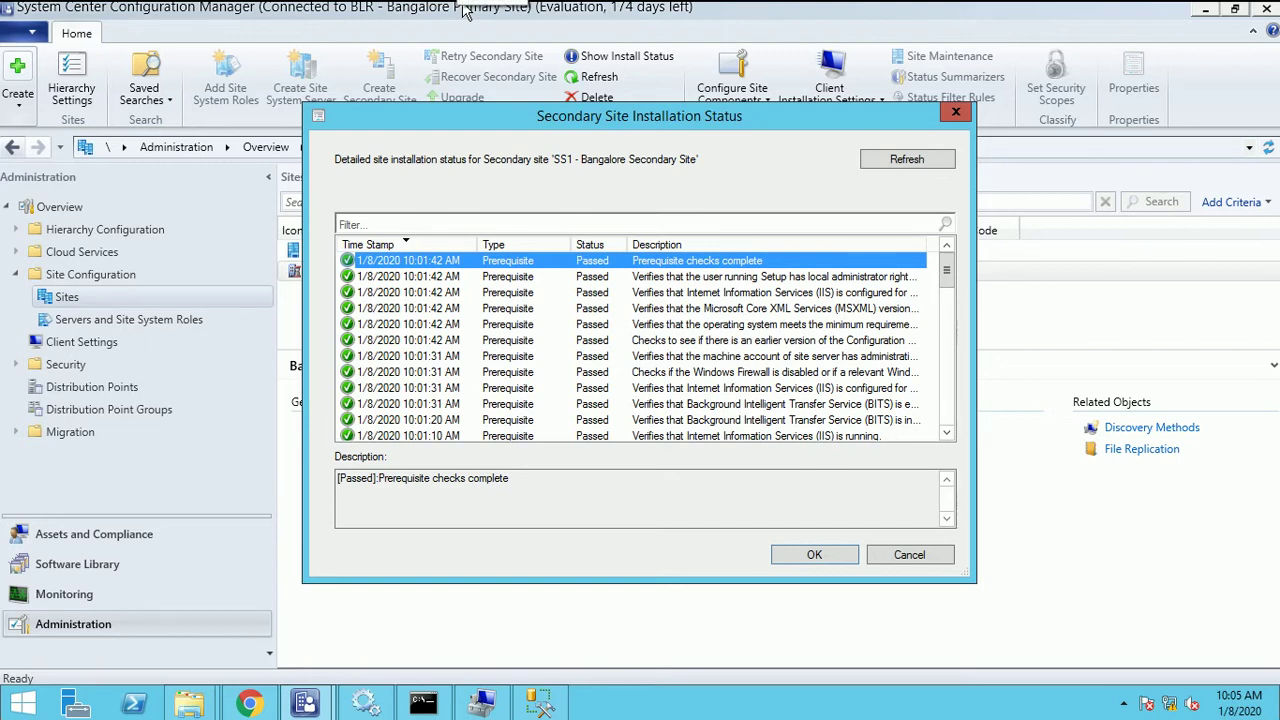
left_click(896, 162)
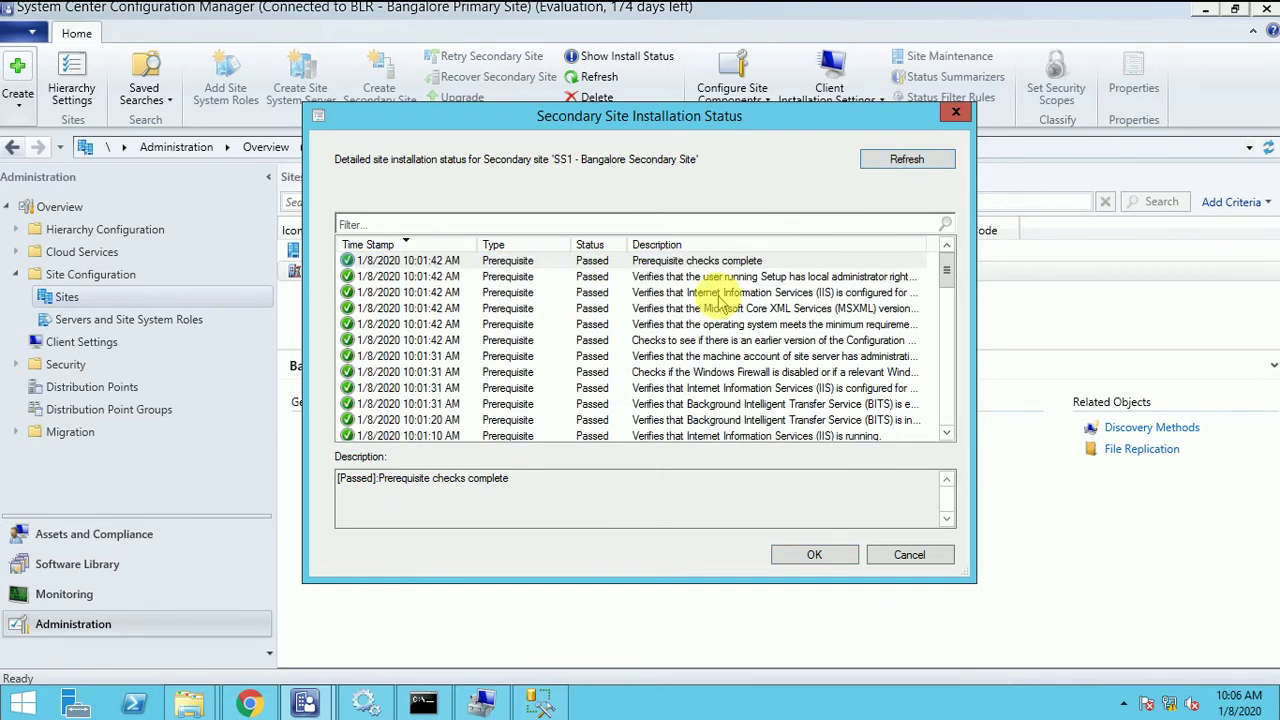
left_click(716, 294)
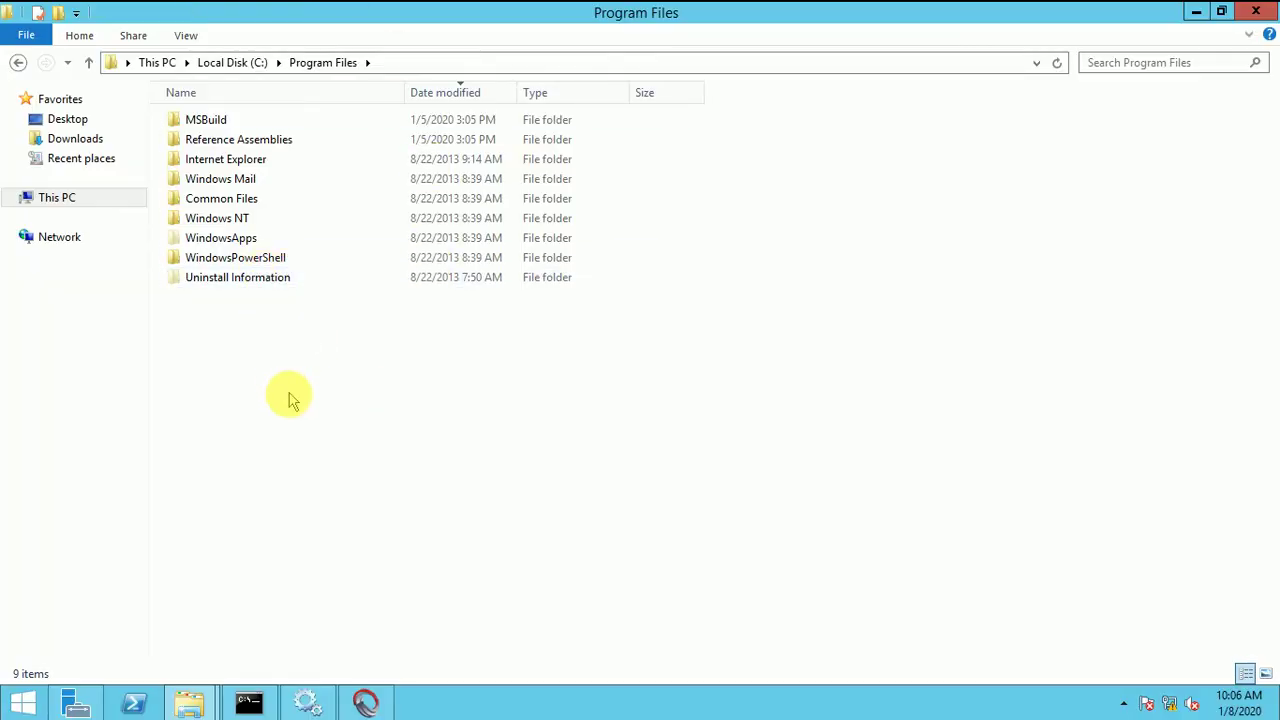
On the secondary server, return to drive C and look inside Program Files again for Configuration Manager folders.
left_click(235, 64)
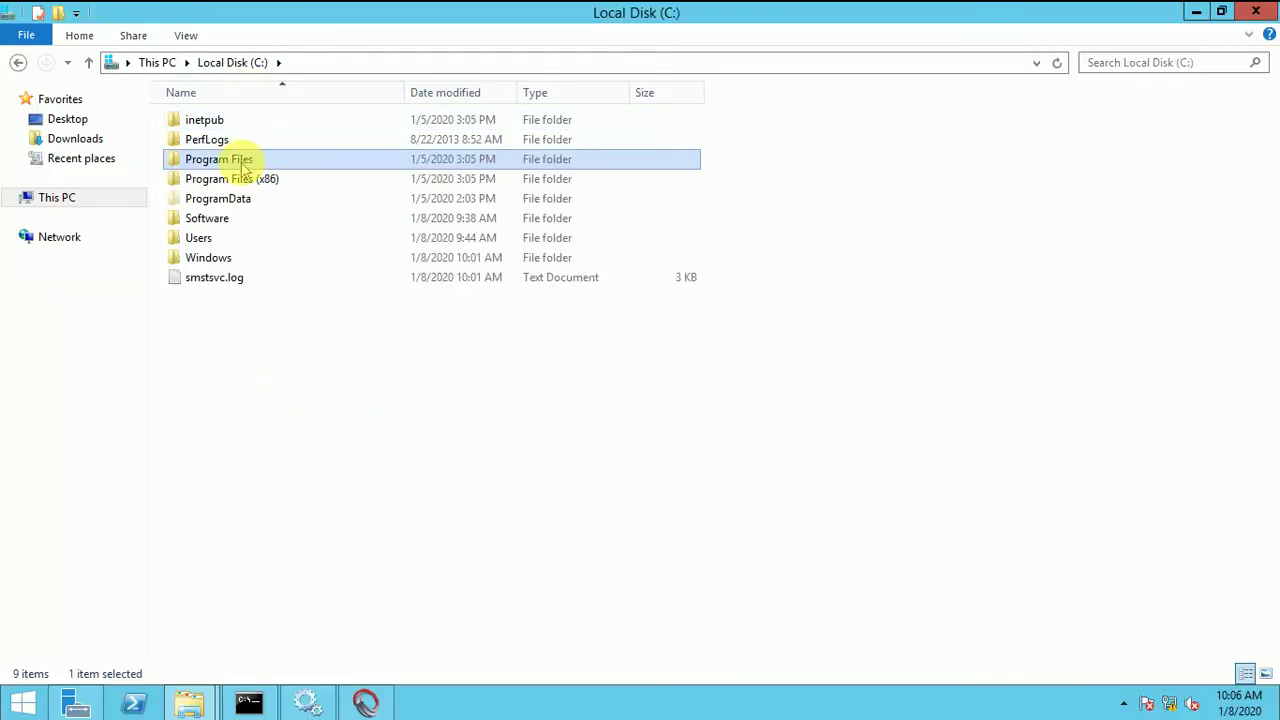
double_click(243, 164)
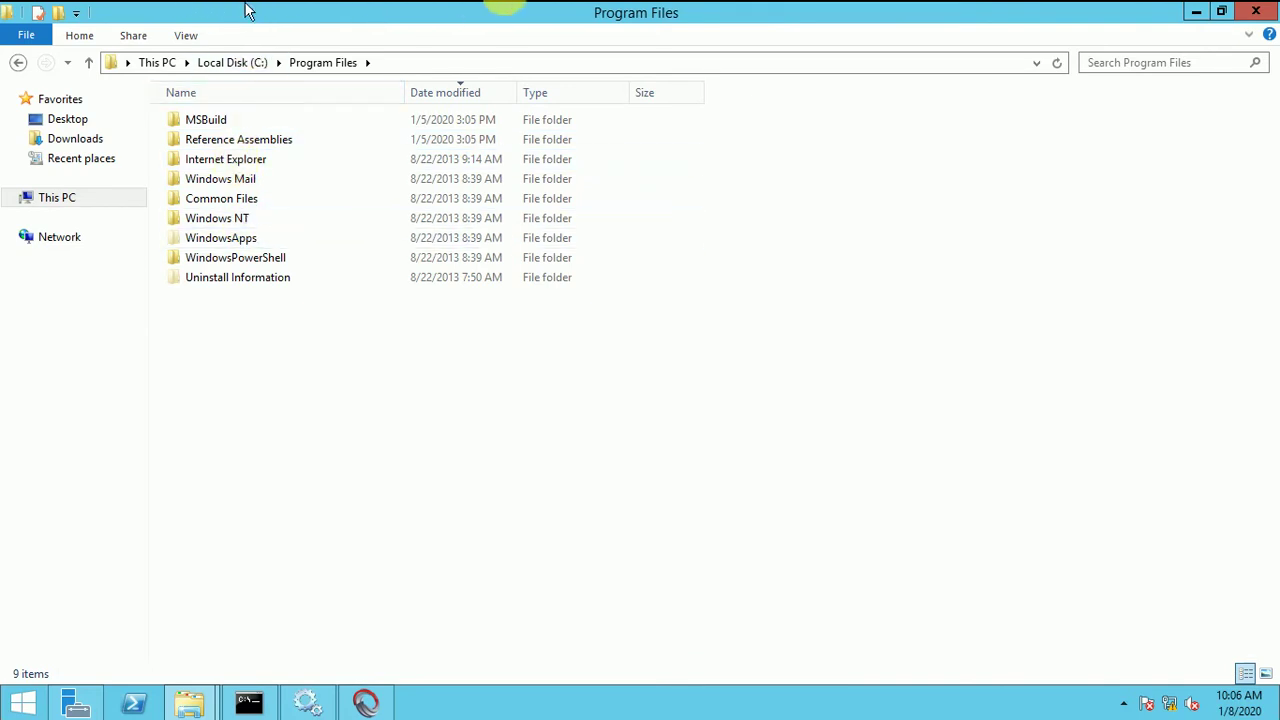
On the secondary server, return to drive C and look inside Program Files (x86).
left_click(236, 62)
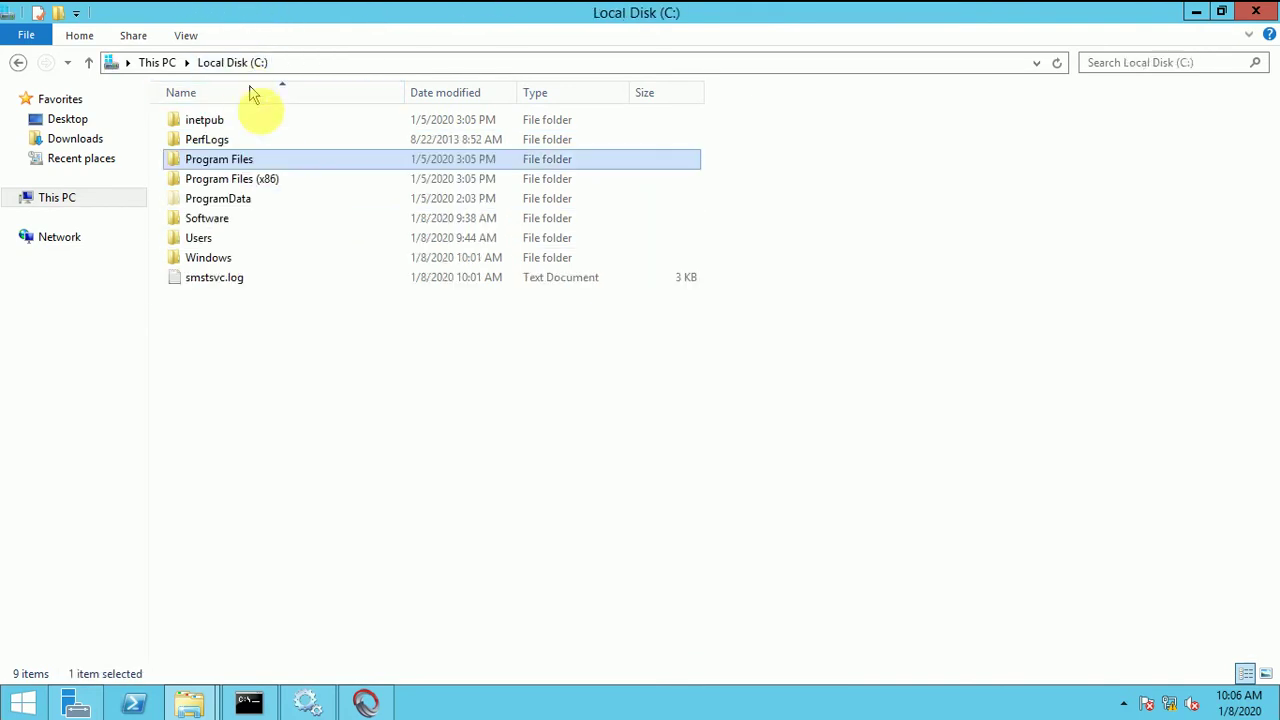
double_click(262, 180)
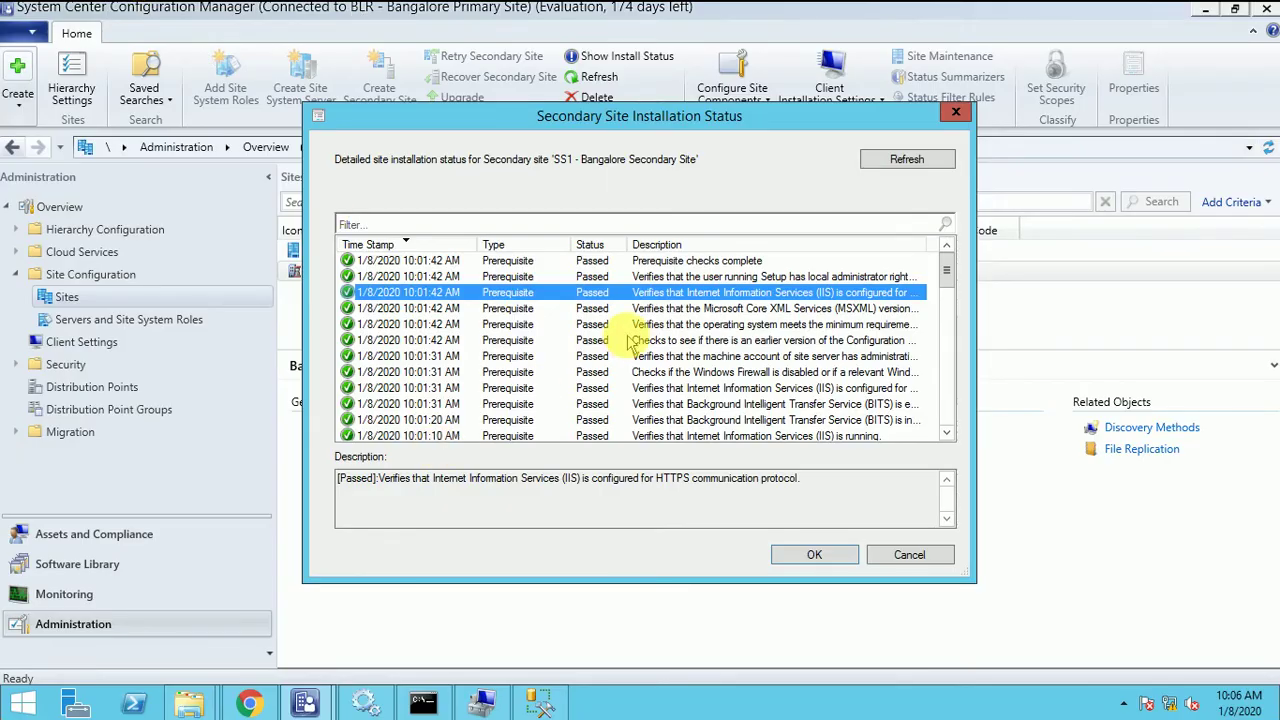
Switch to Configuration Manager, refresh the SS1 installation status and read the two most recent Install entries.
mouse_move(540, 703)
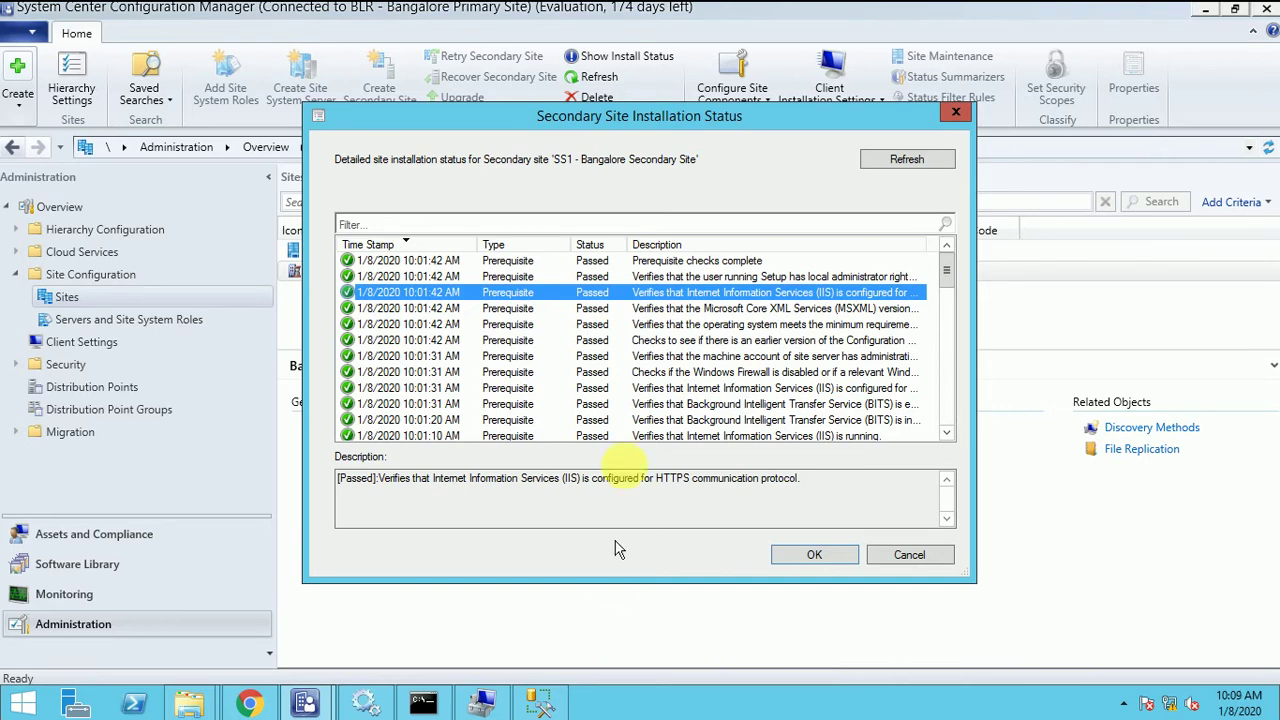
left_click(750, 308)
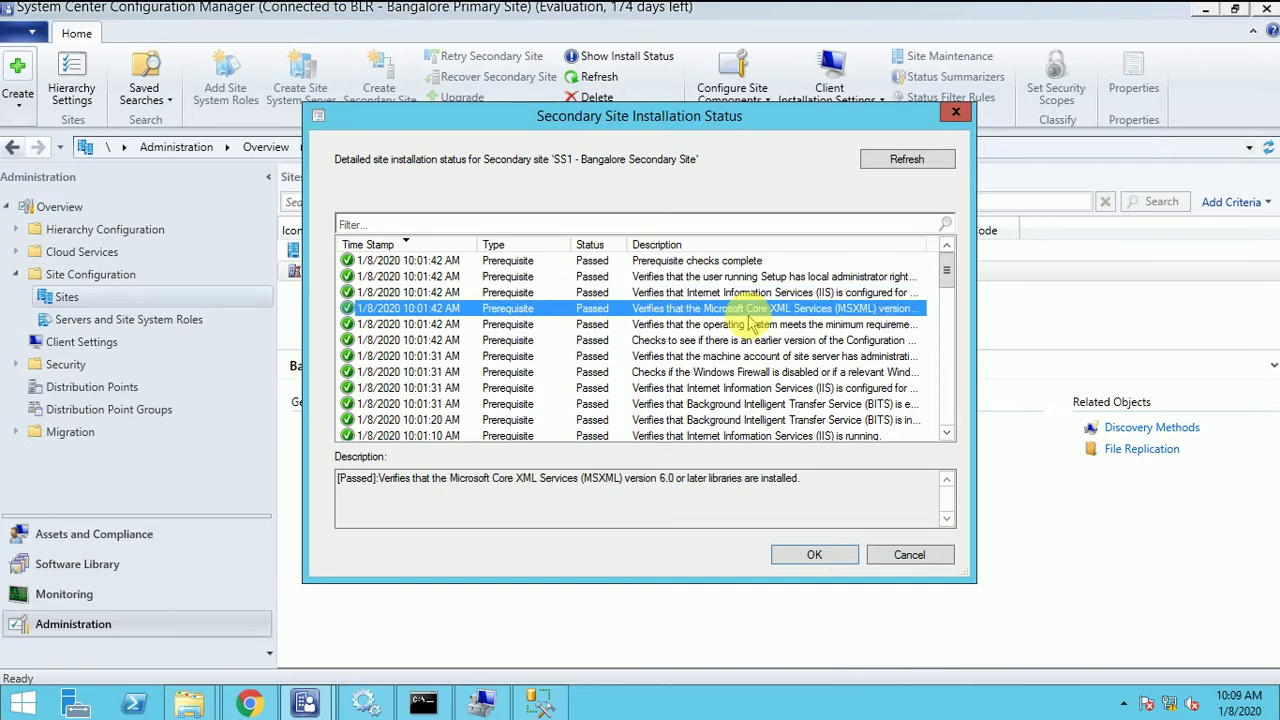
left_click(895, 161)
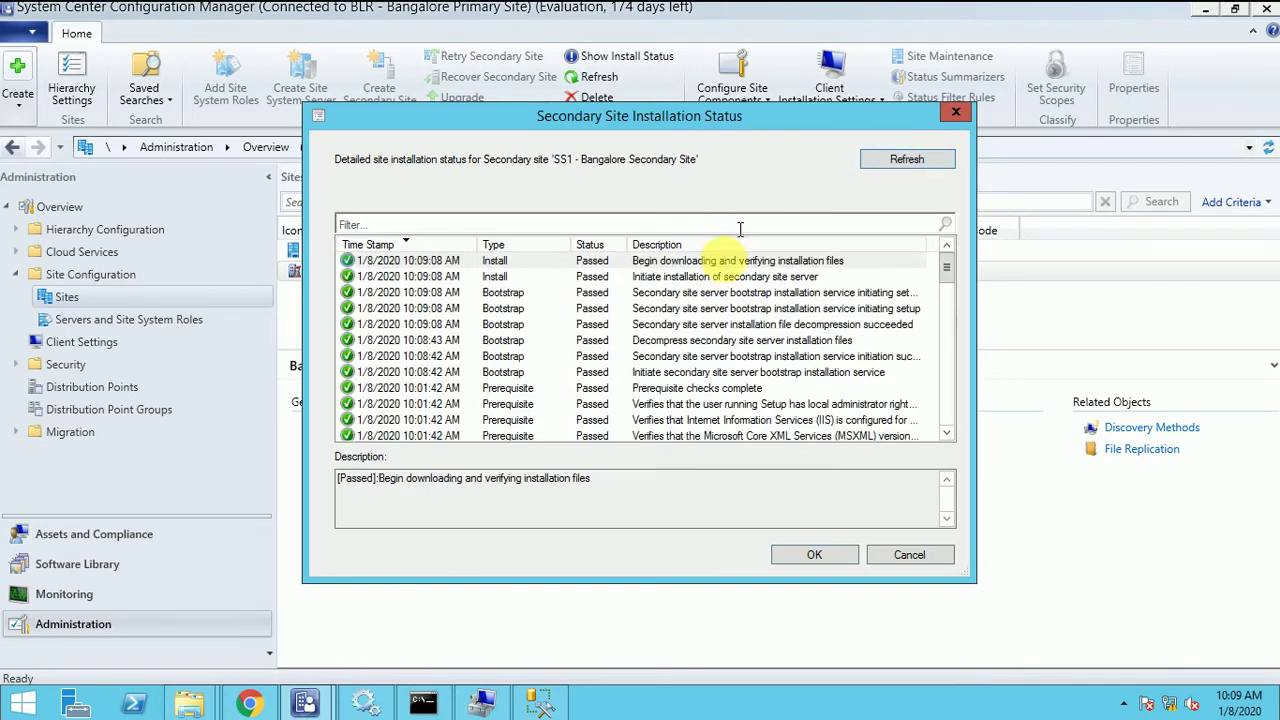
left_click(722, 265)
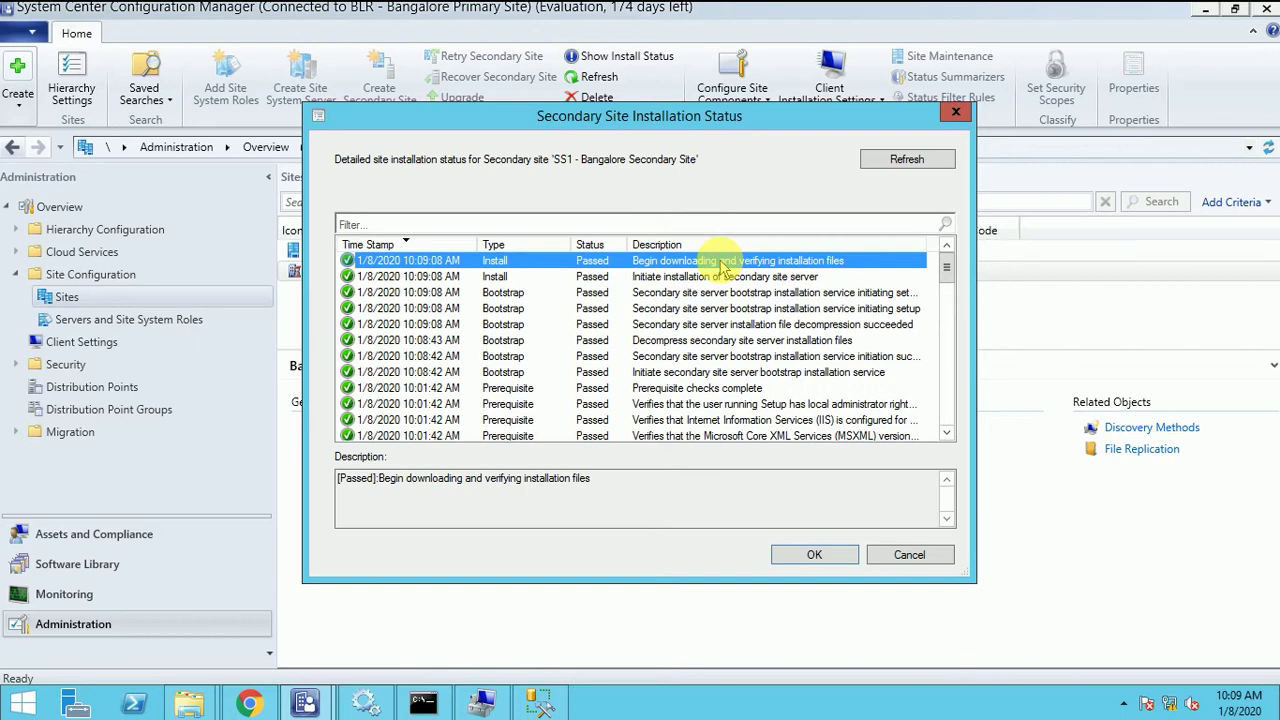
left_click(700, 277)
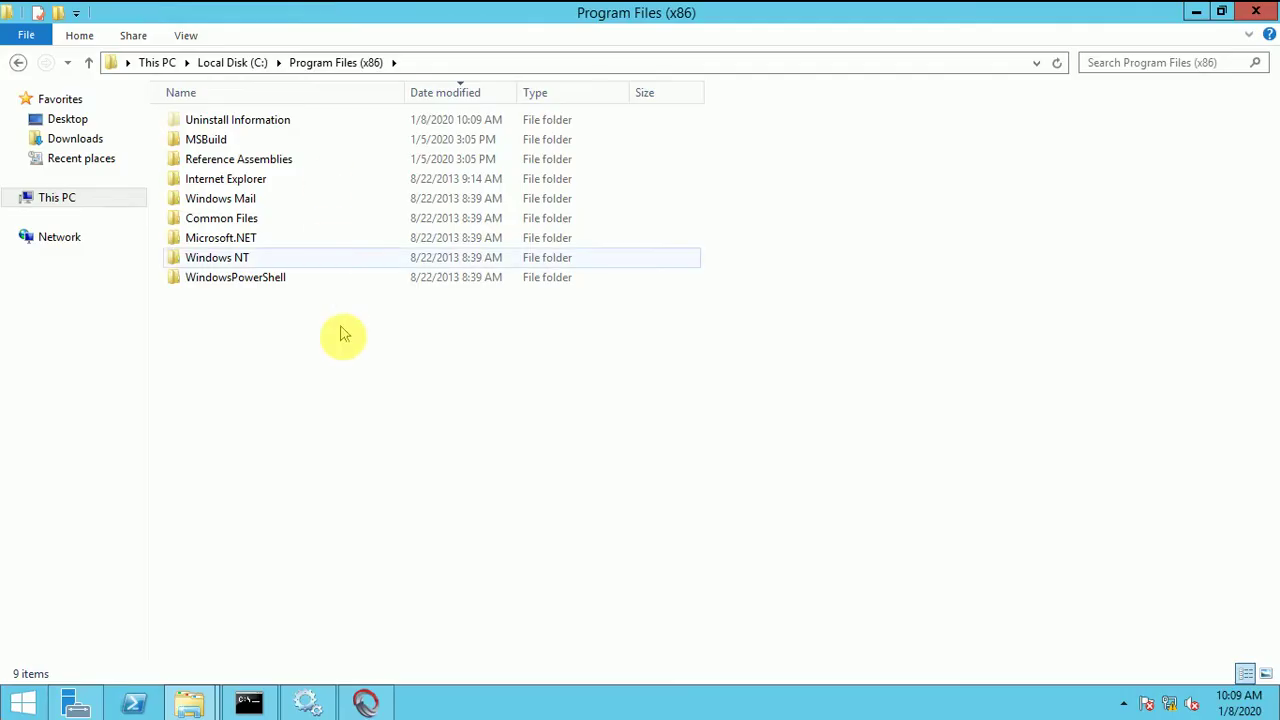
On the secondary server, inspect the Microsoft SQL Server\120\Setup Bootstrap folder under C:\Program Files and return to Program Files.
left_click(224, 64)
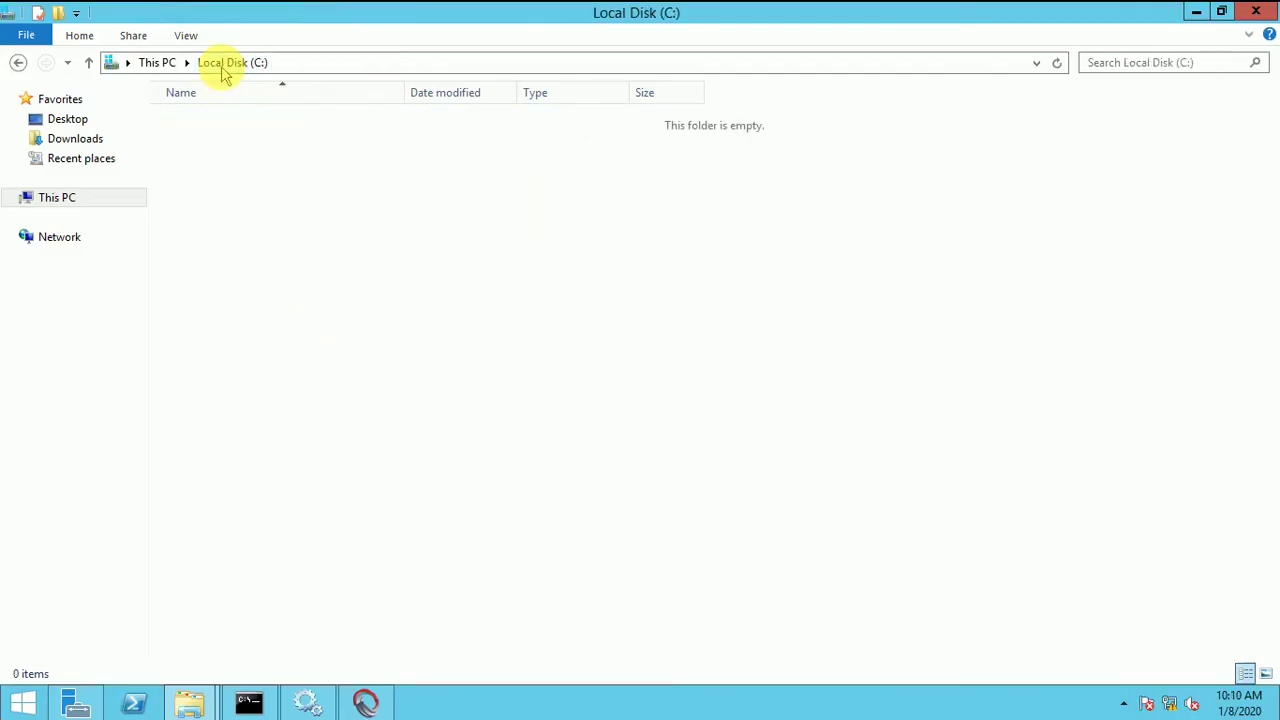
double_click(237, 177)
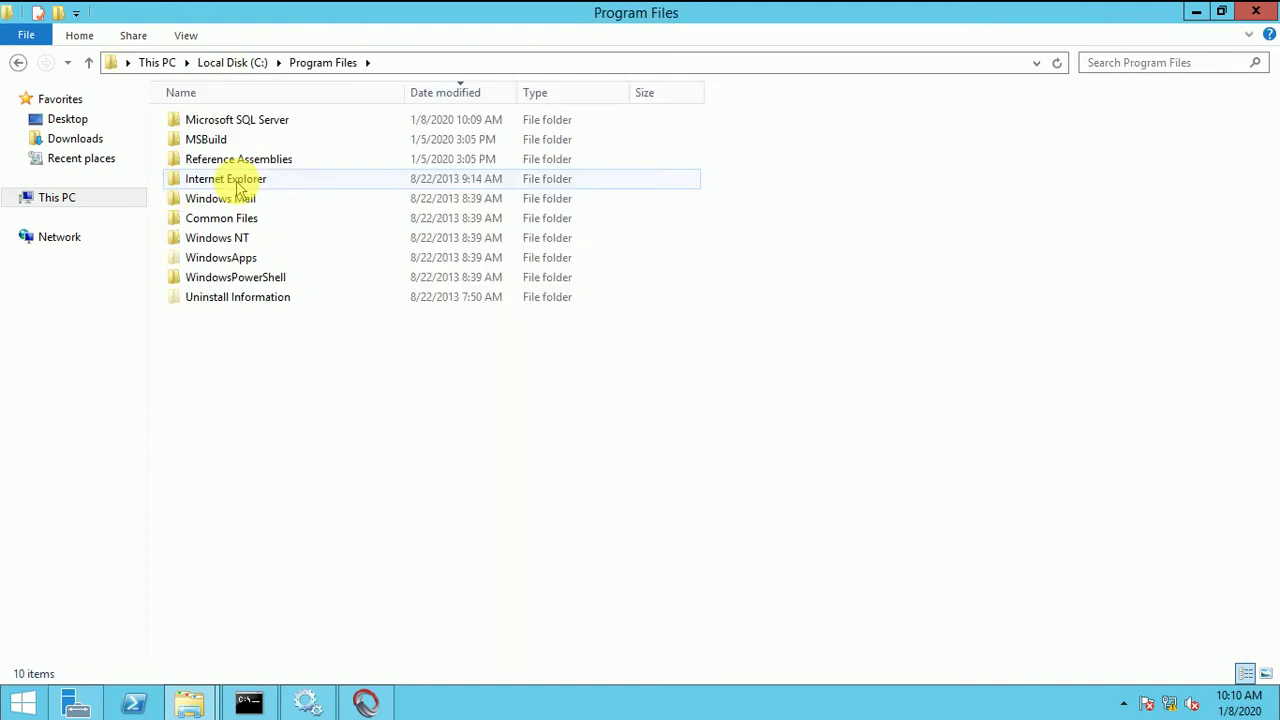
double_click(258, 128)
double_click(258, 128)
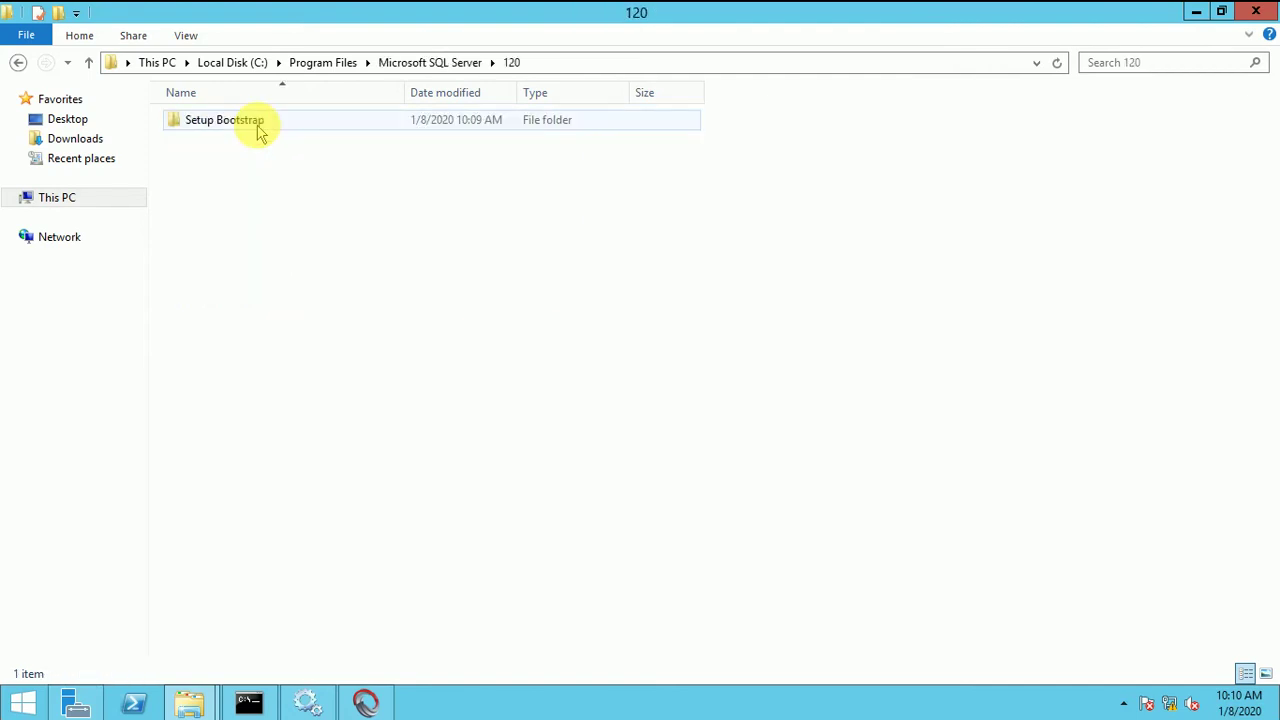
double_click(256, 125)
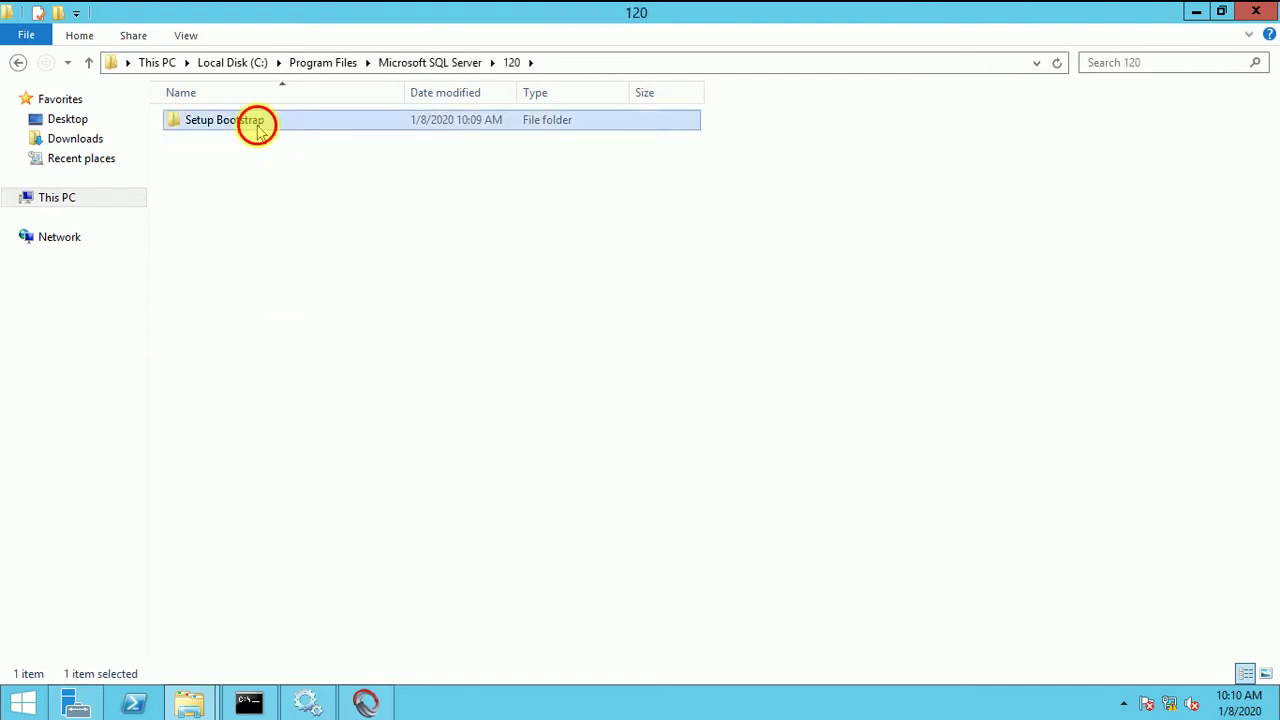
left_click(316, 68)
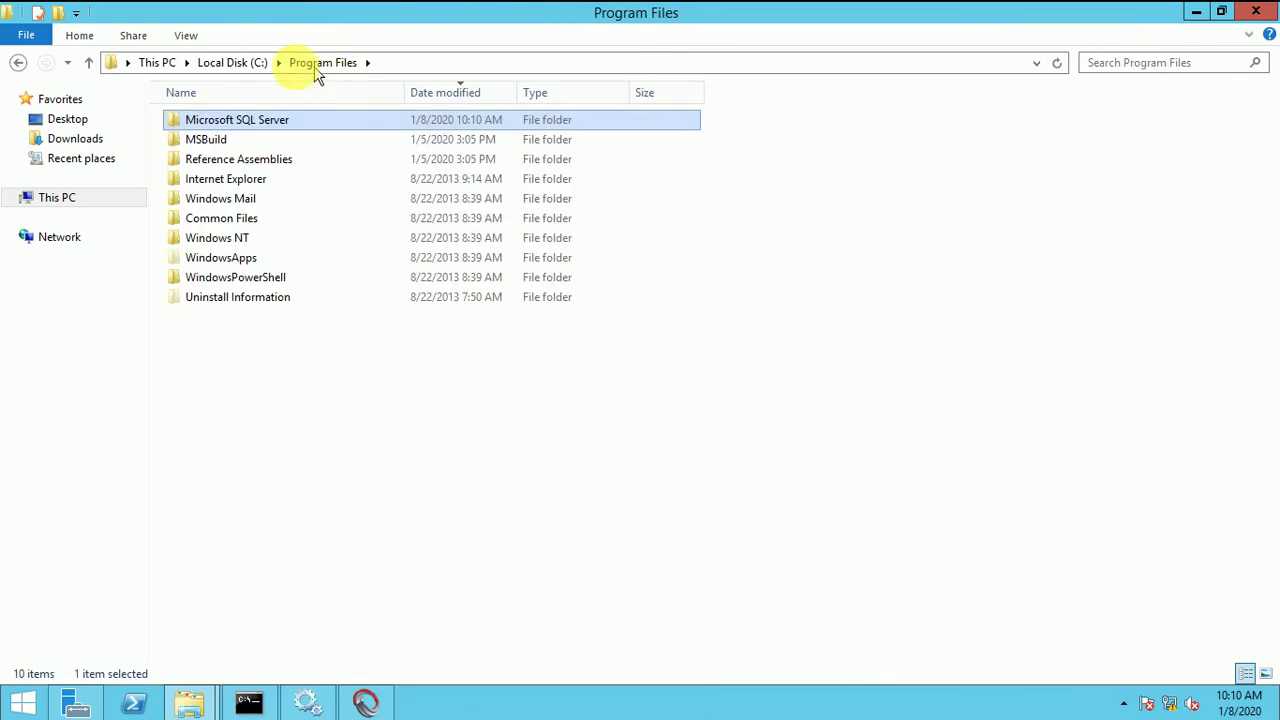
Look inside the Uninstall Information folder under Program Files (x86) and return to drive C.
left_click(232, 63)
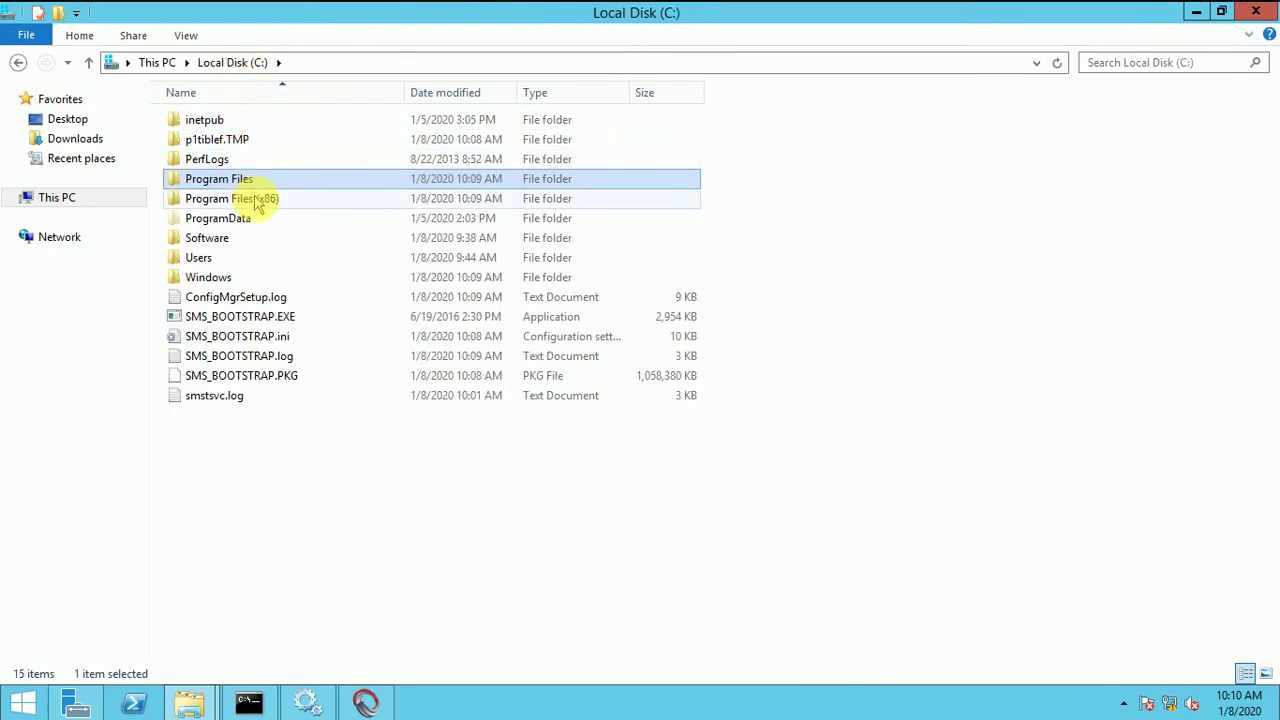
double_click(258, 200)
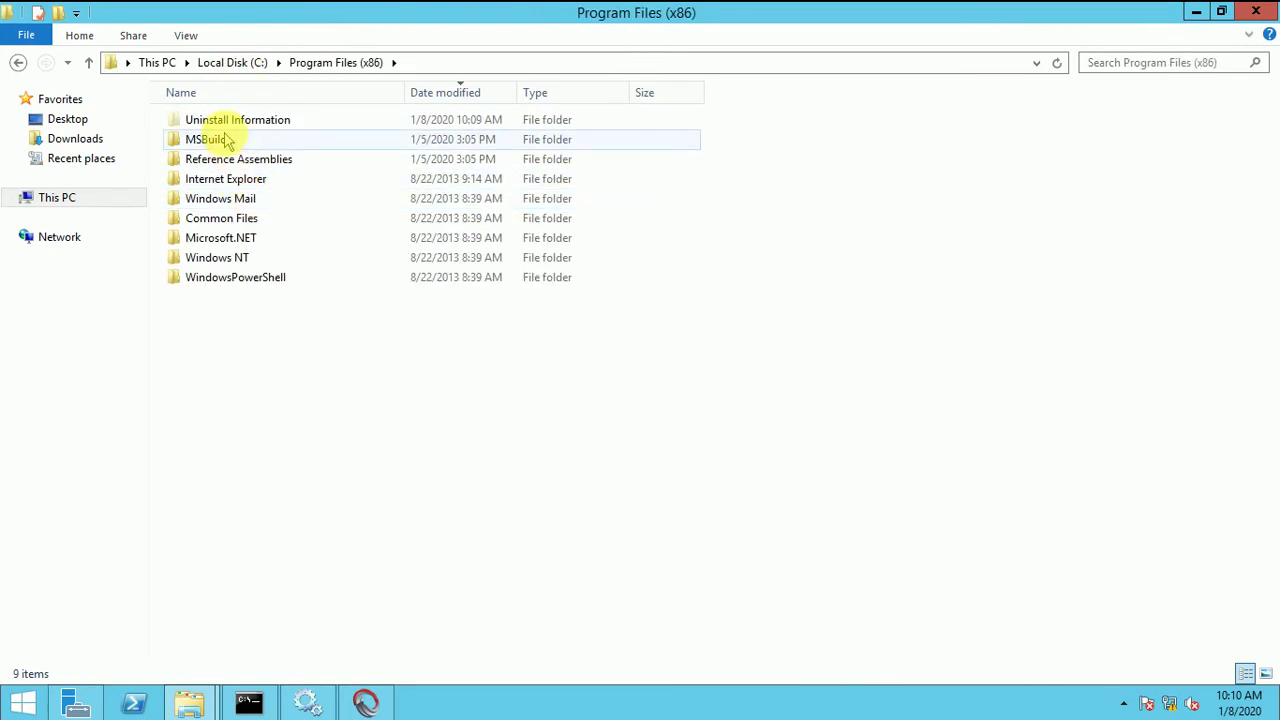
left_click(250, 122)
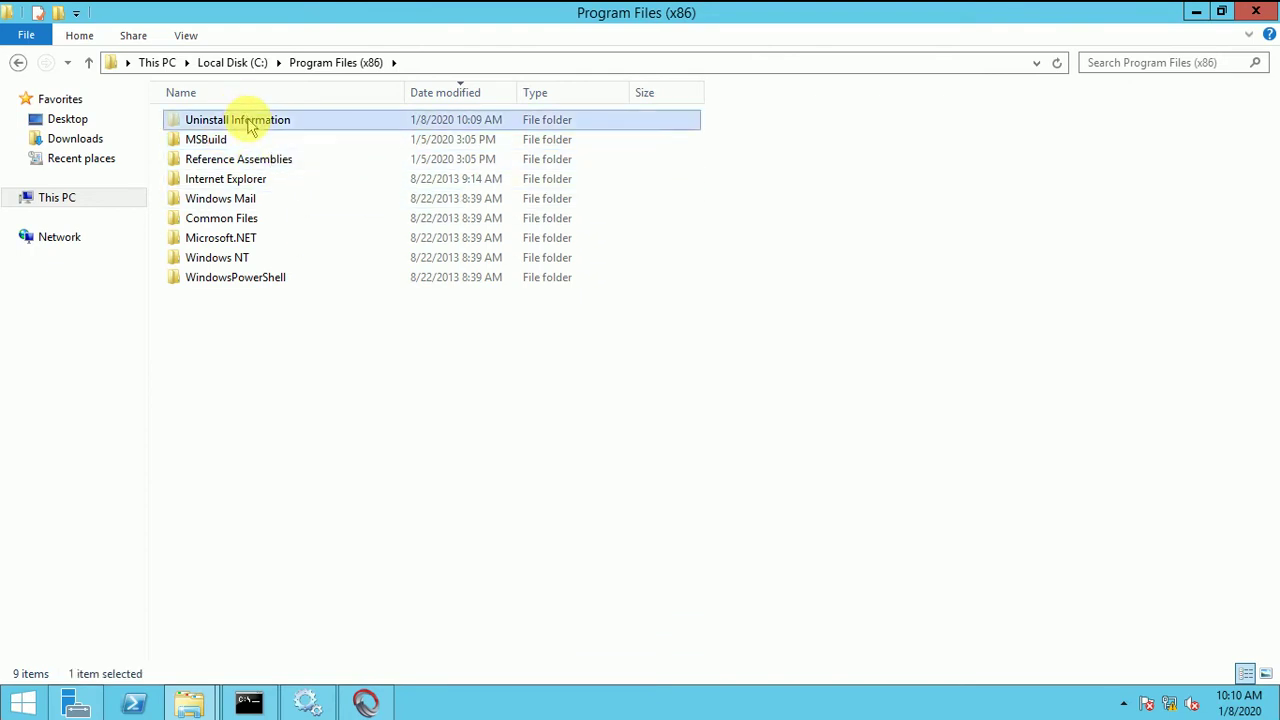
double_click(250, 122)
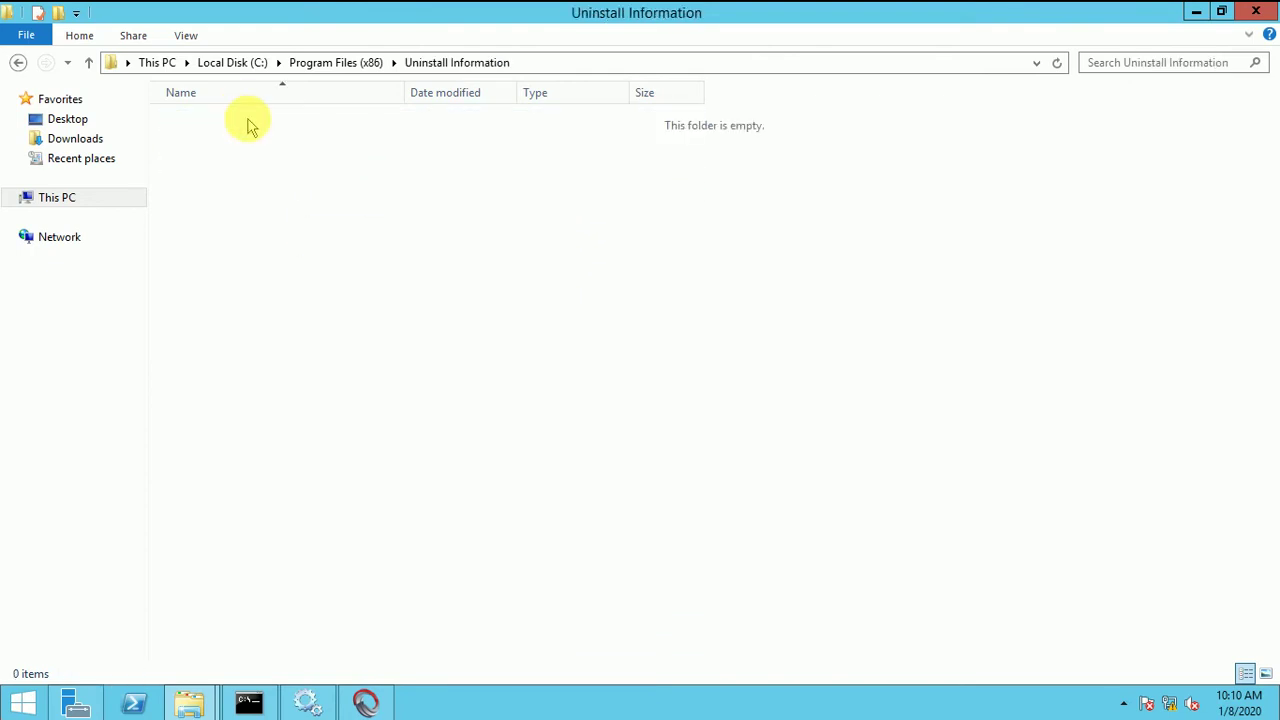
left_click(325, 64)
left_click(233, 63)
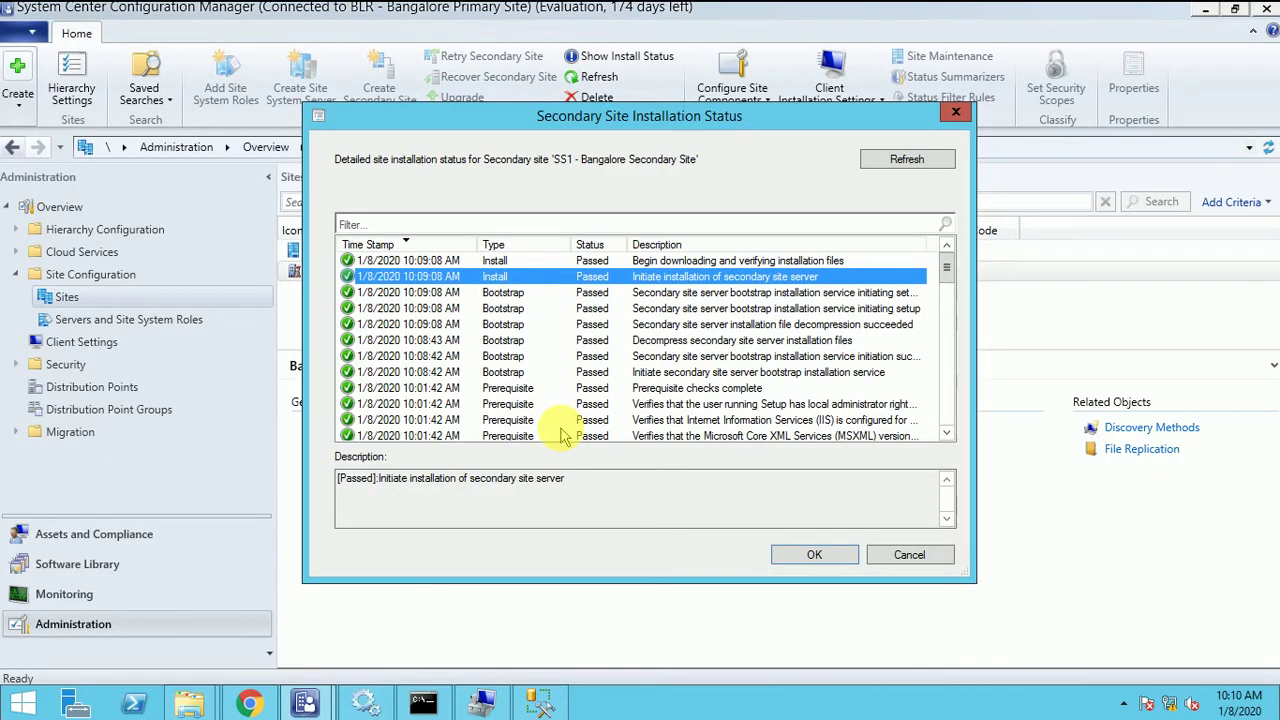
Switch to Configuration Manager, review the bootstrap and install entries for SS1, and refresh the installation status.
left_click(693, 311)
key("Up")
key("Up")
key("Up")
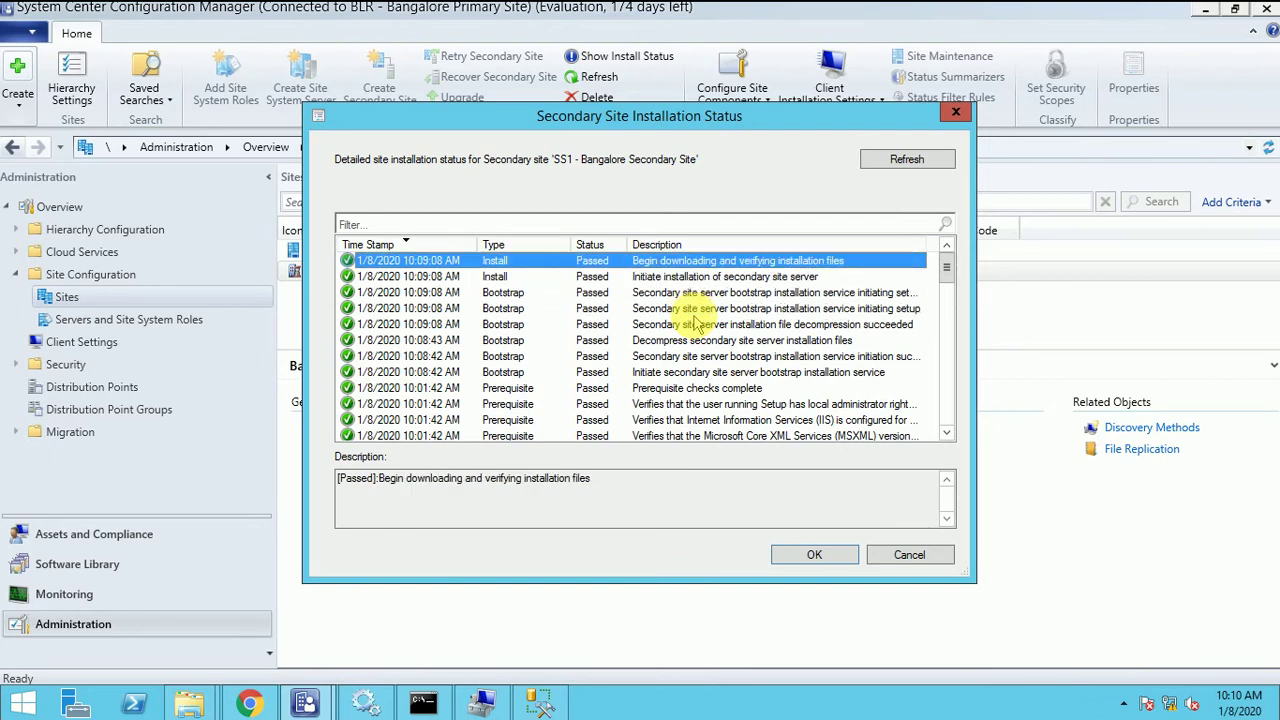
left_click(893, 160)
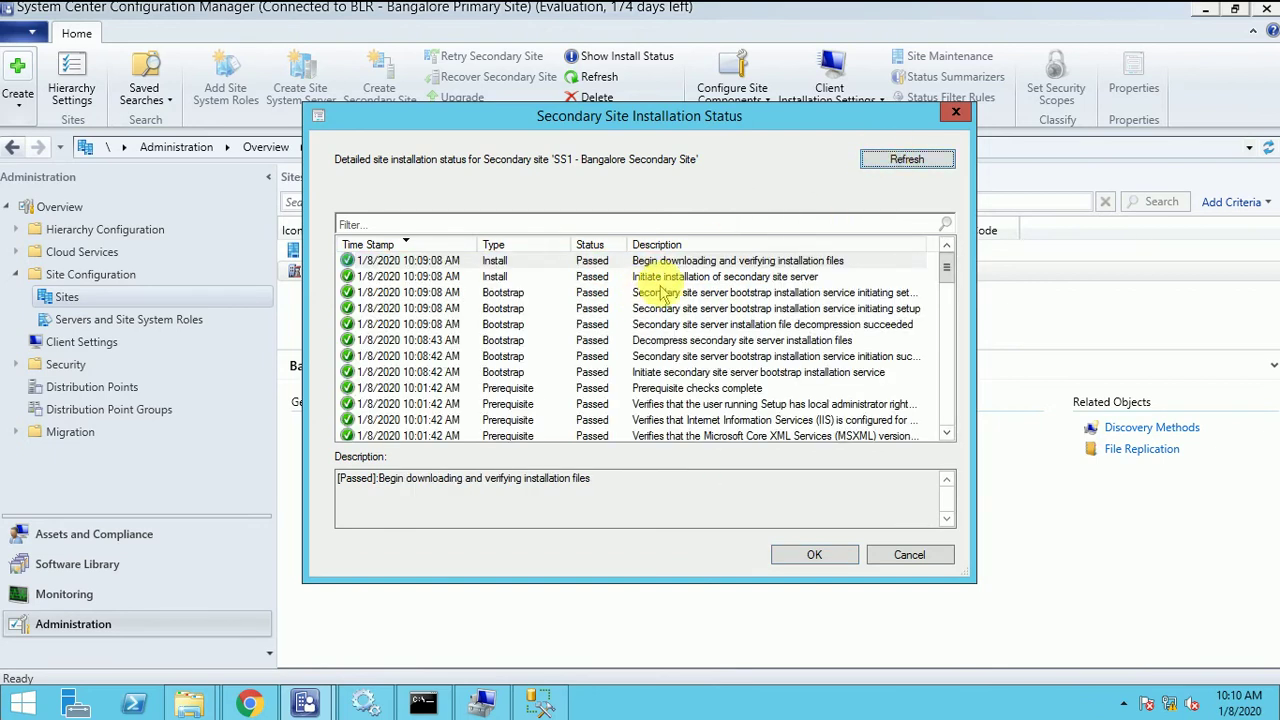
left_click(660, 278)
Review the "Begin downloading and verifying installation files" entry, refresh the status again and select the "Initiate installation of secondary site server" entry.
mouse_move(482, 703)
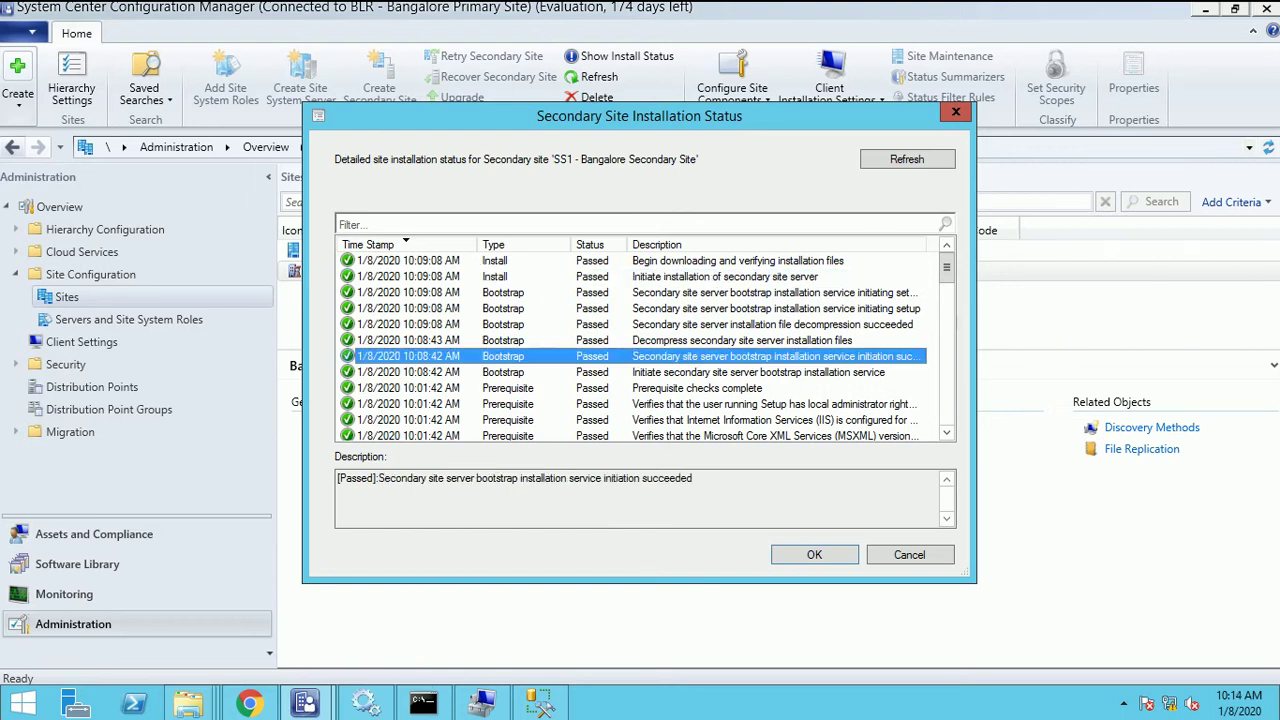
left_click(790, 262)
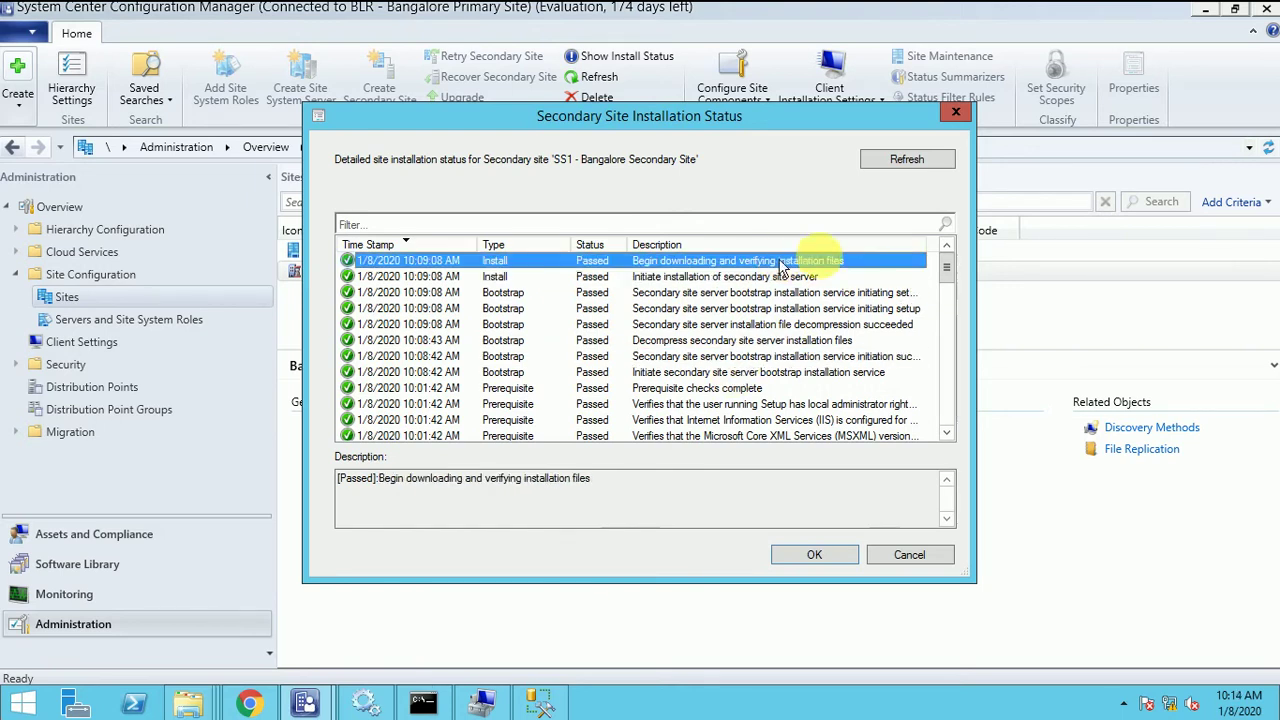
left_click(908, 162)
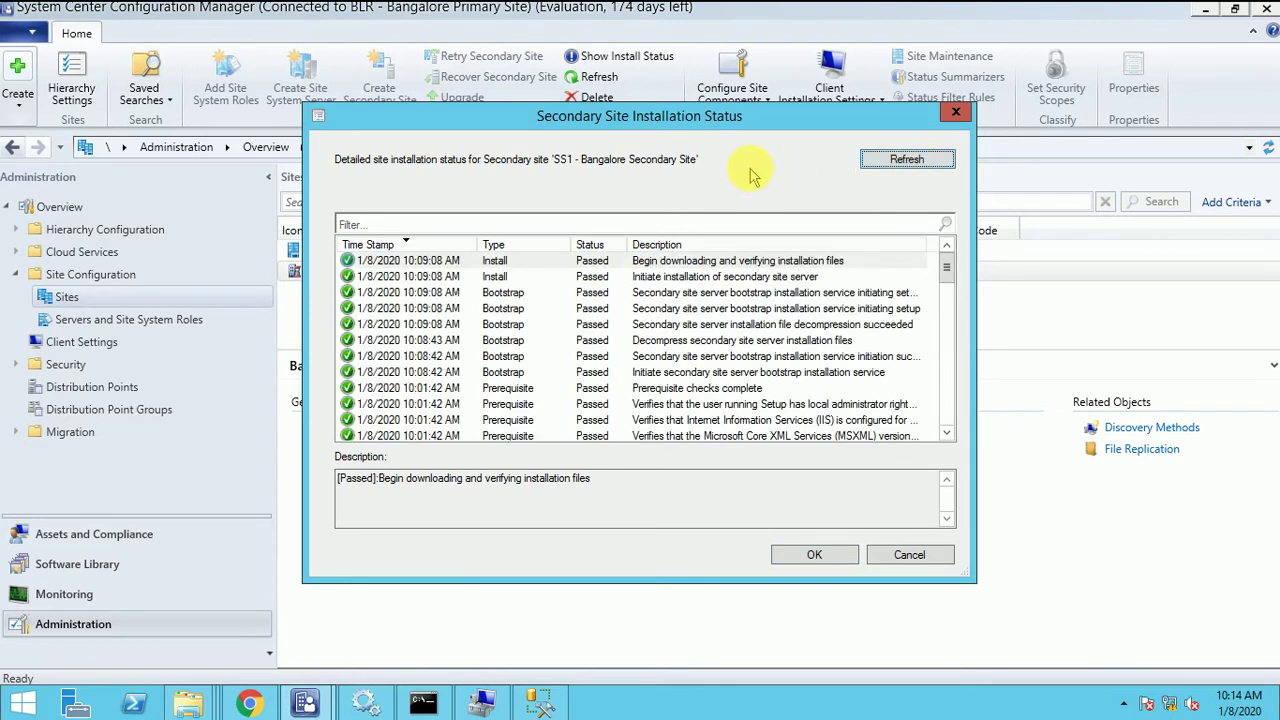
left_click(680, 278)
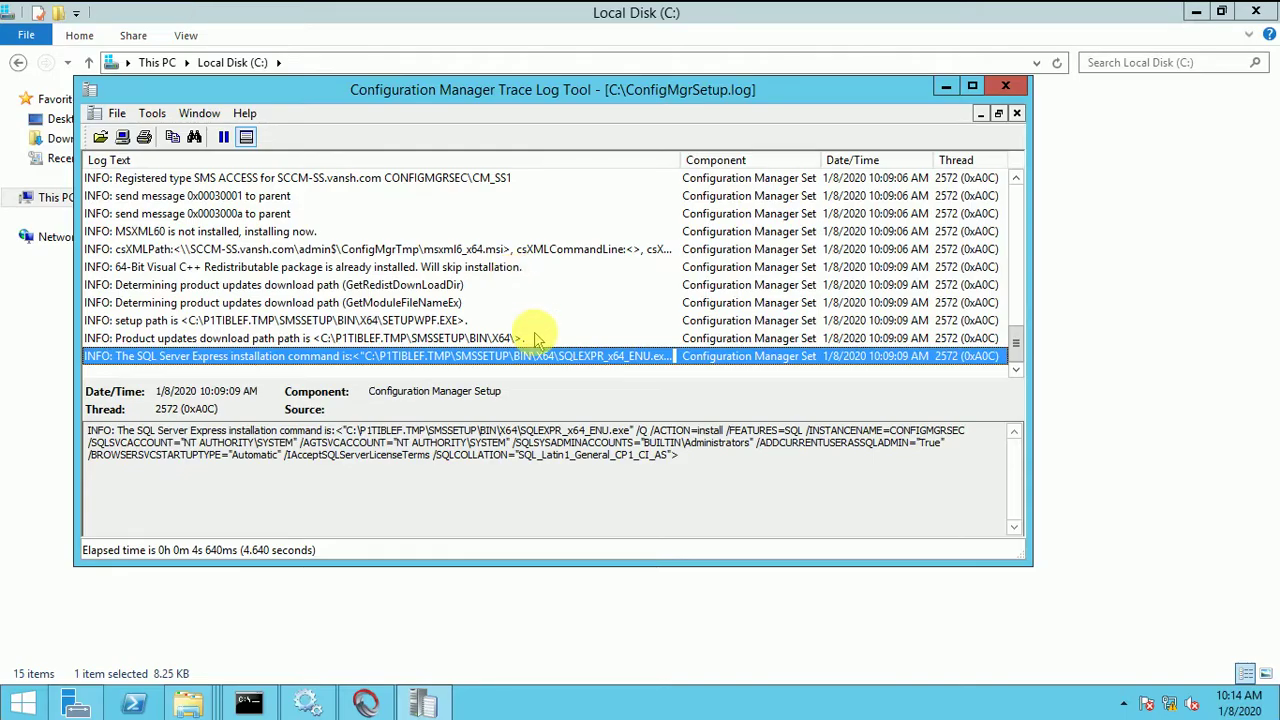
On the secondary server, close and reopen ConfigMgrSetup.log and examine the failed SQL Server registry connection entry.
left_click(312, 320)
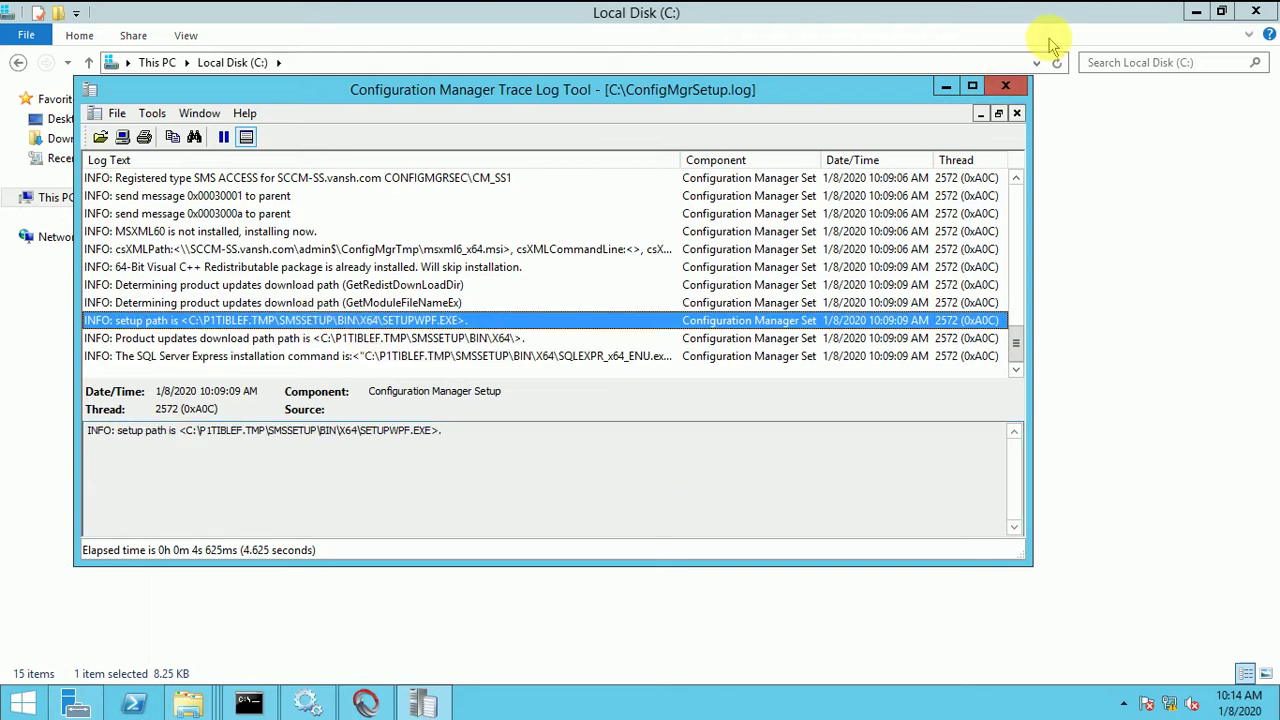
left_click(1006, 86)
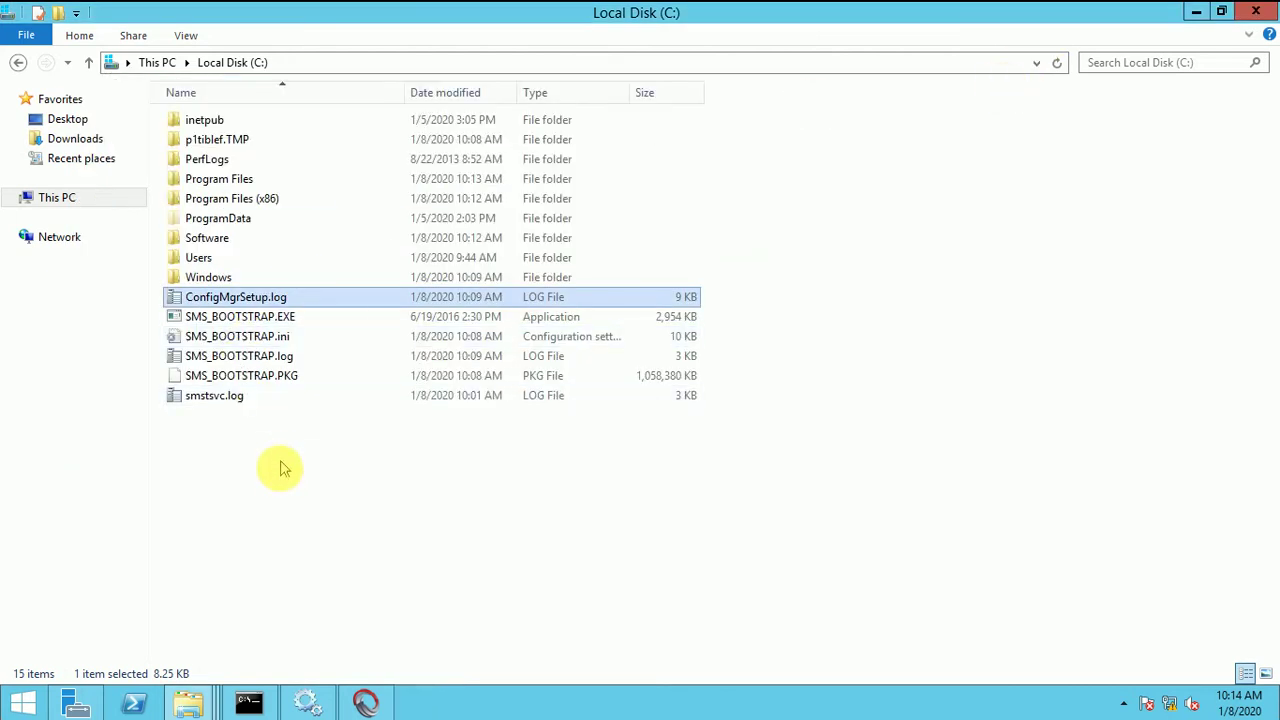
double_click(259, 300)
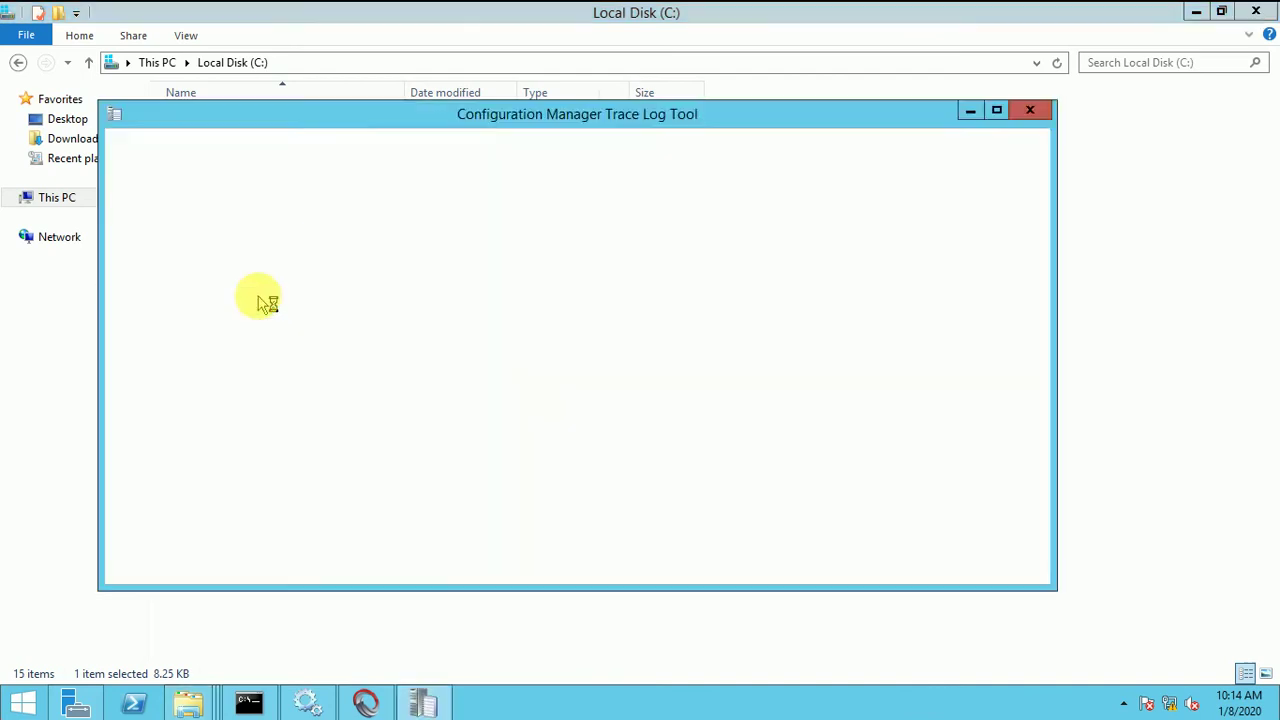
left_click(283, 344)
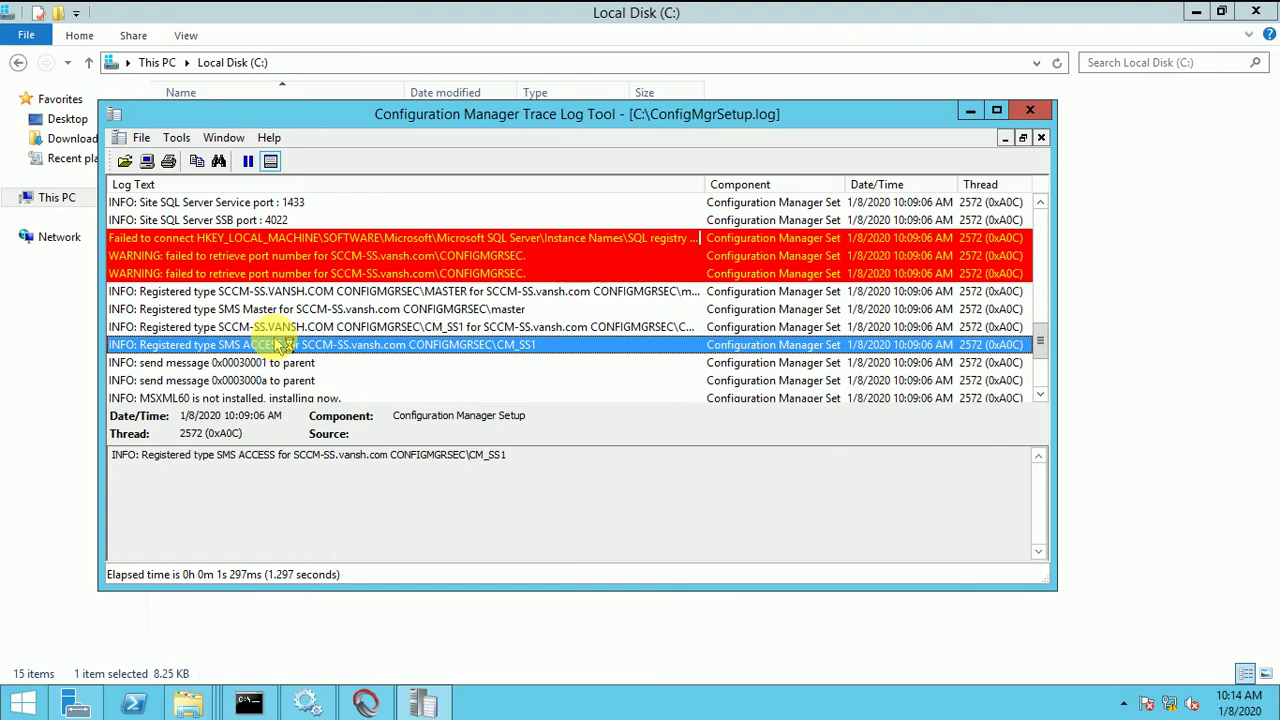
key("Up")
key("Up")
key("Up")
key("Up")
key("Up")
key("Up")
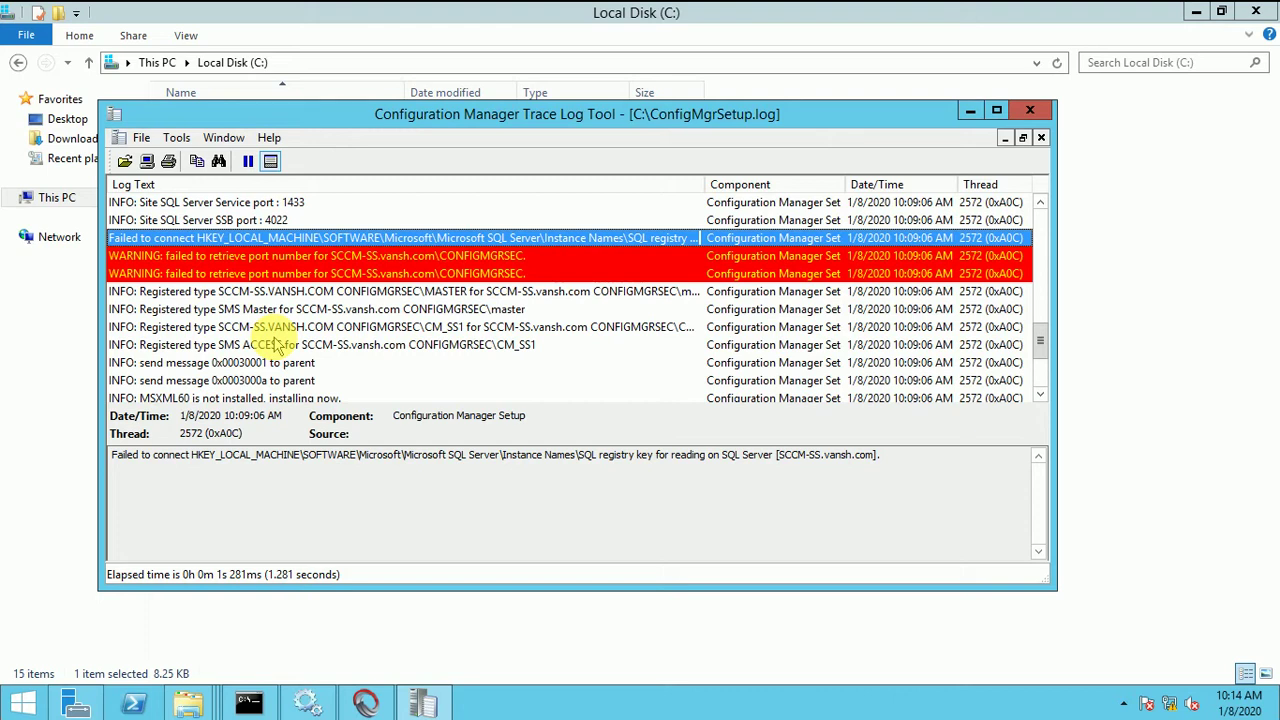
Read through the remaining ConfigMgrSetup.log entries down to the SQL Server Express installation command.
key("Down")
key("Down")
key("Down")
key("Down")
key("Down")
key("Down")
key("Down")
key("Down")
key("Down")
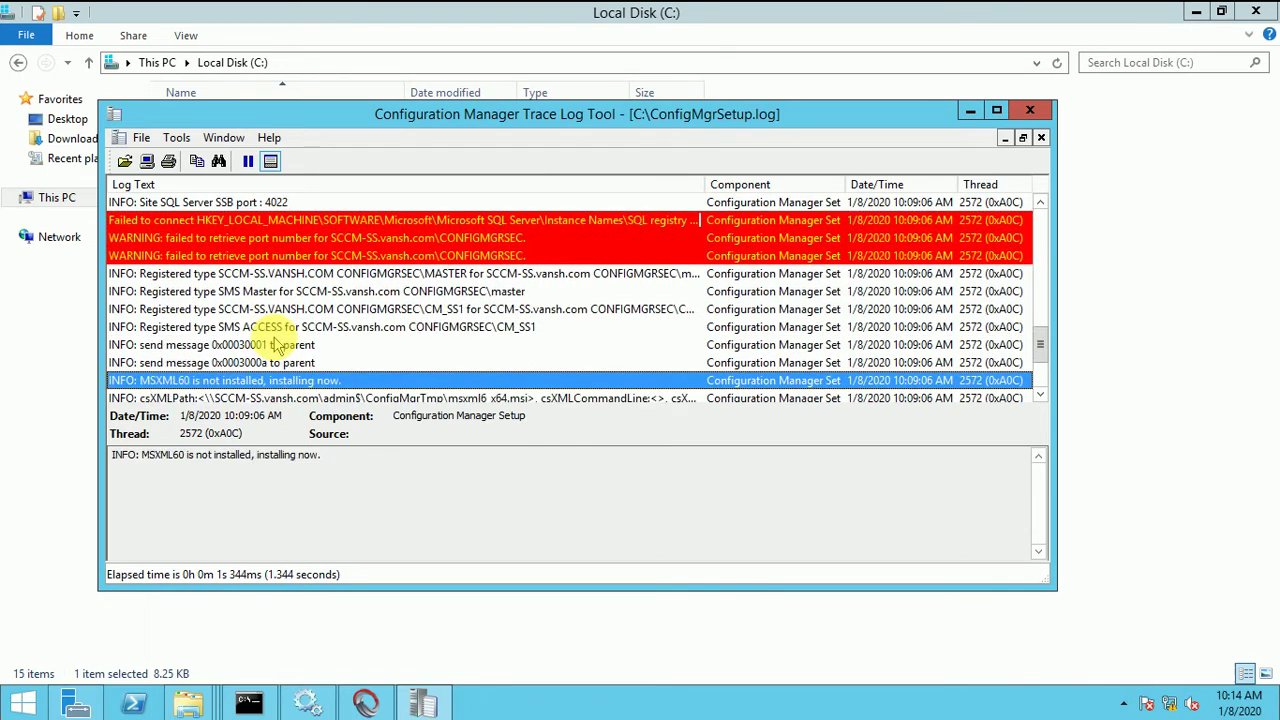
key("Down")
key("Down")
key("Down")
key("Down")
key("Down")
key("Down")
key("Down")
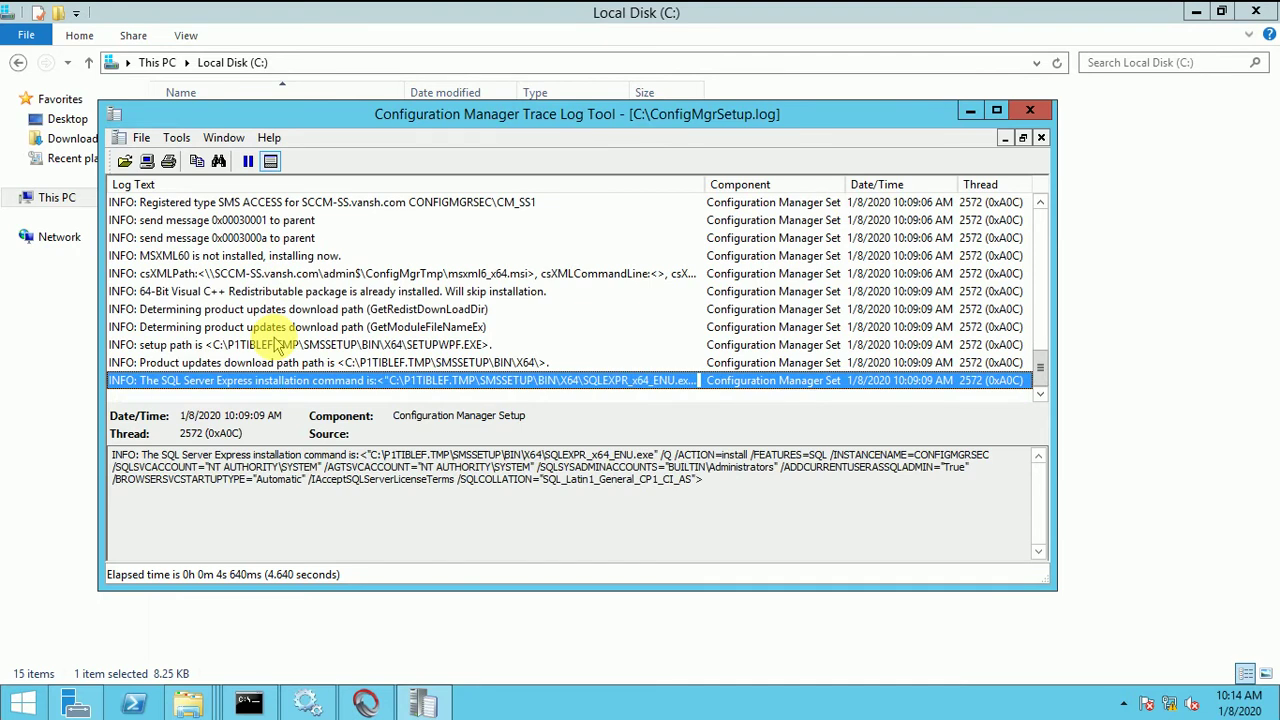
key("Up")
key("Up")
key("Down")
key("Down")
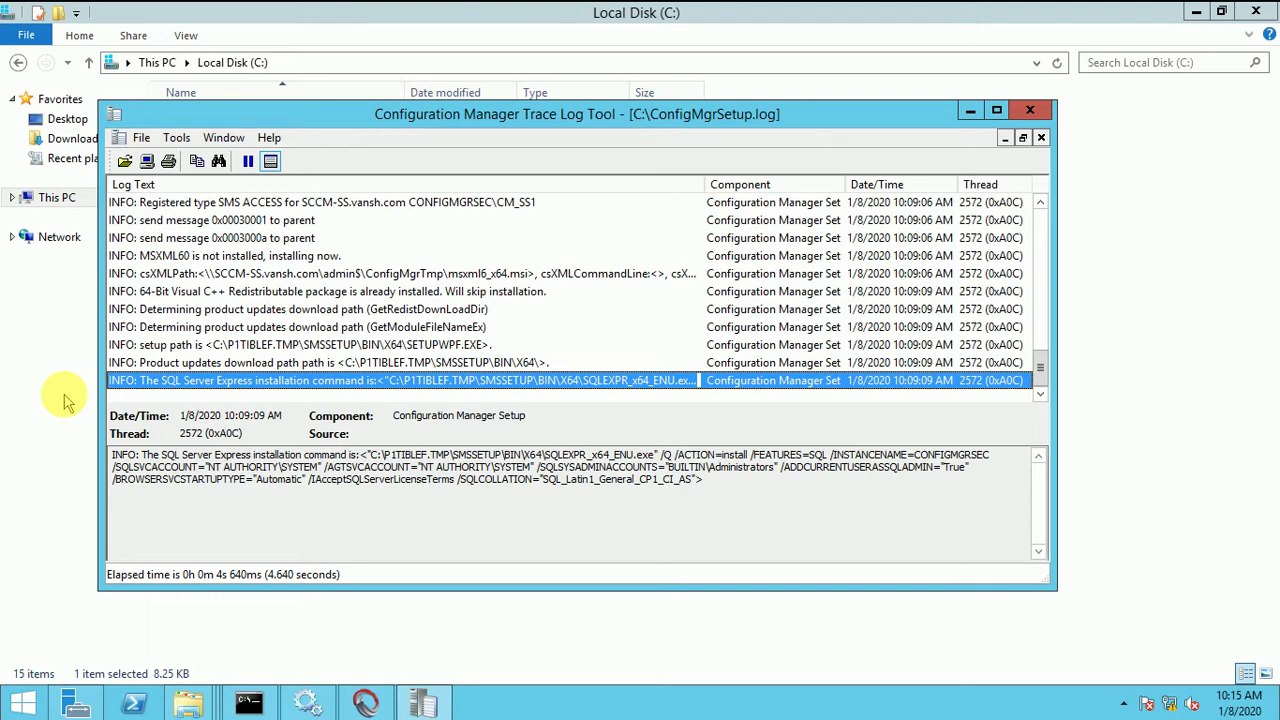
Return to the drive C folder window, look inside ProgramData\Microsoft and go back to ProgramData.
left_click(64, 400)
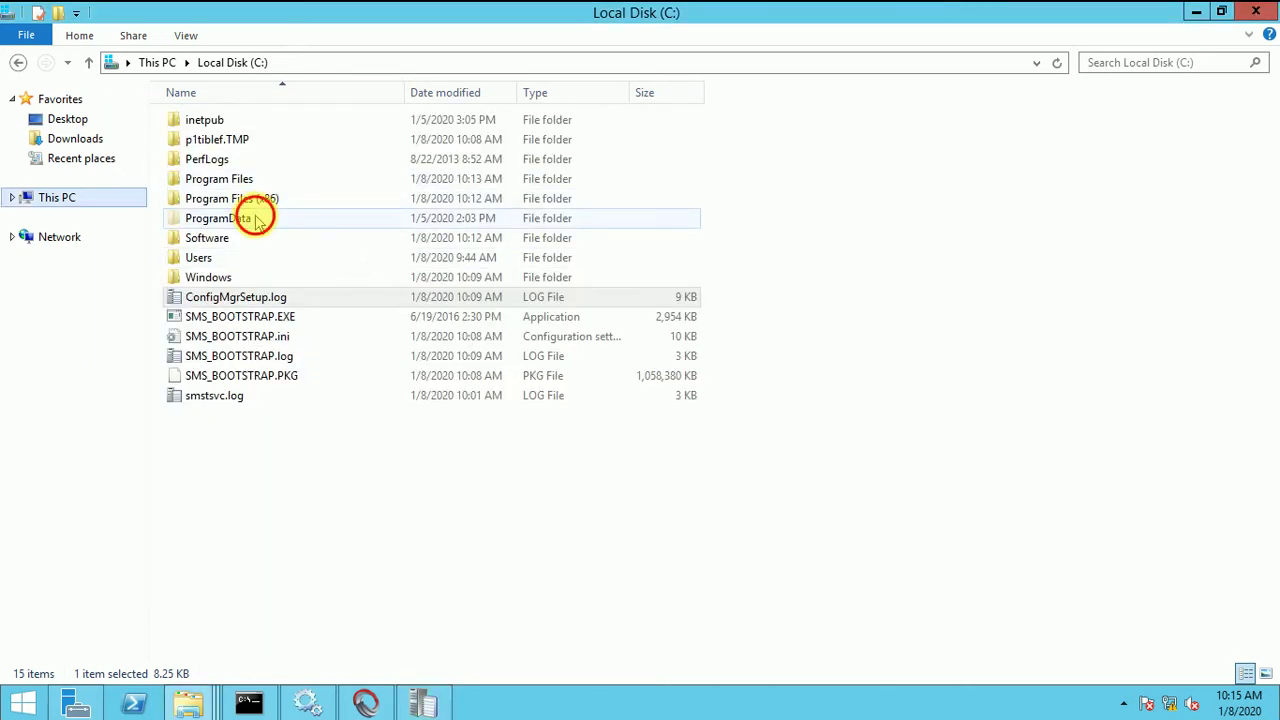
double_click(257, 219)
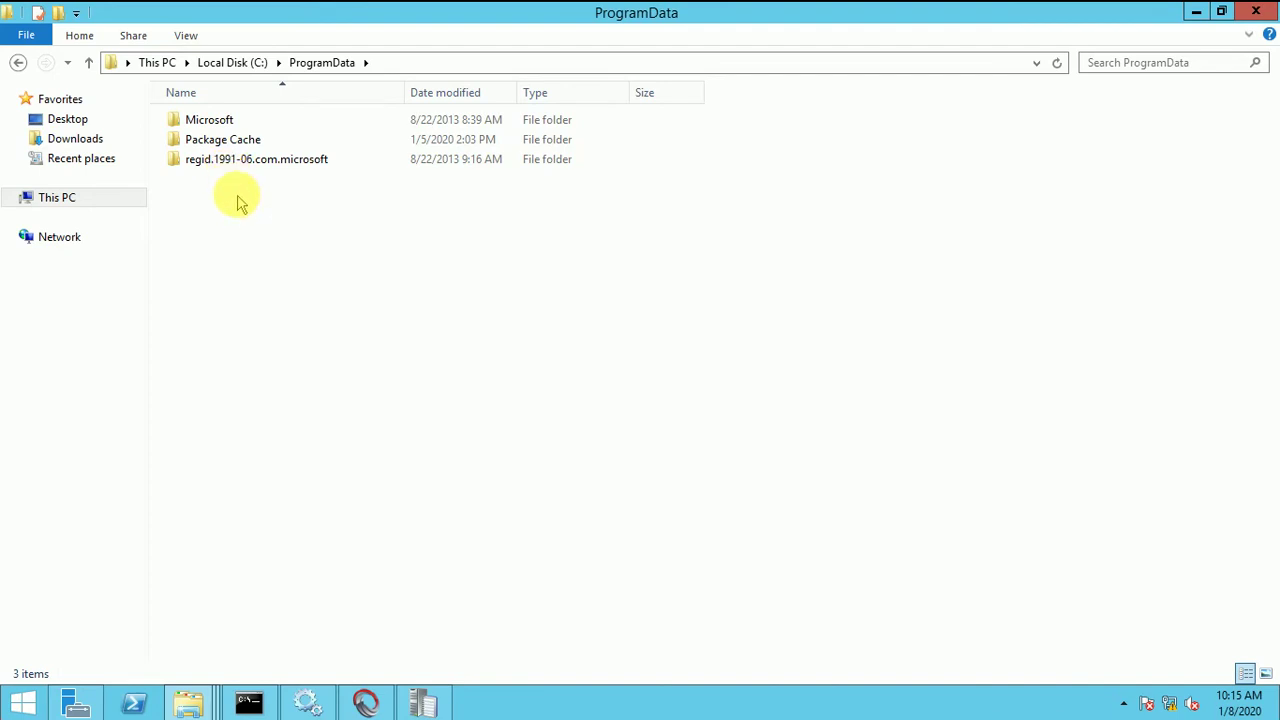
double_click(218, 127)
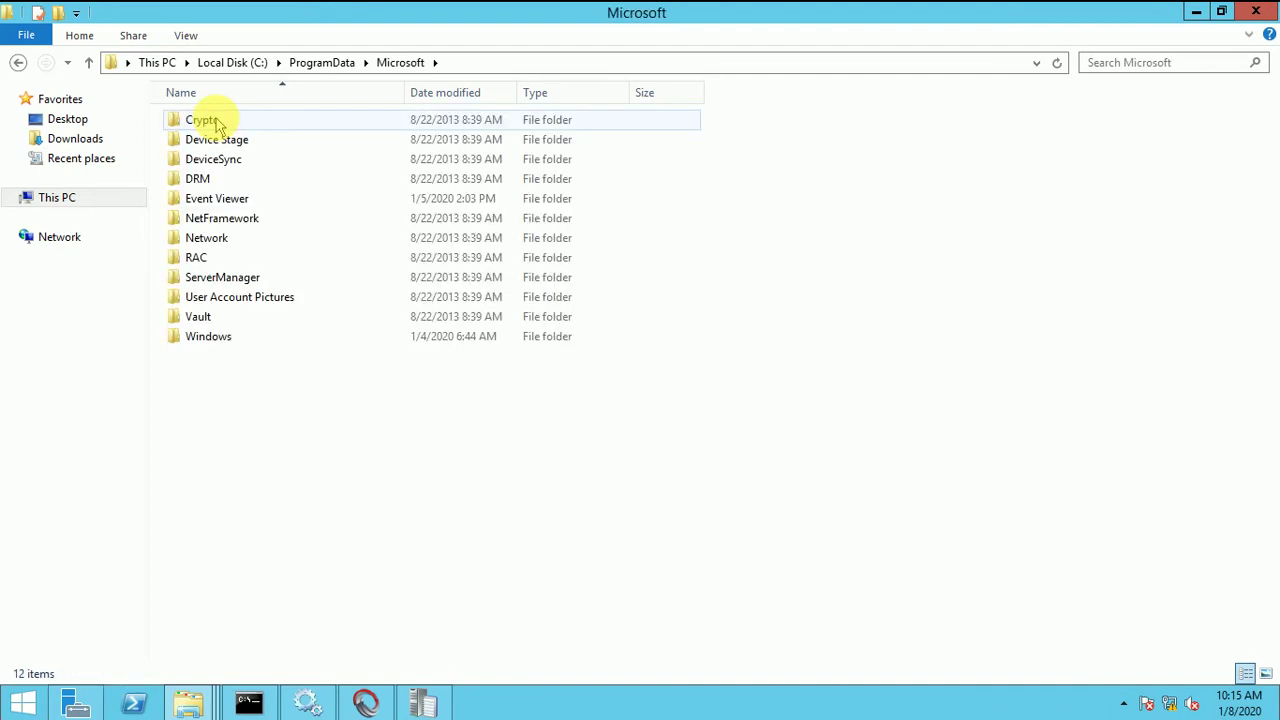
key("BackSpace")
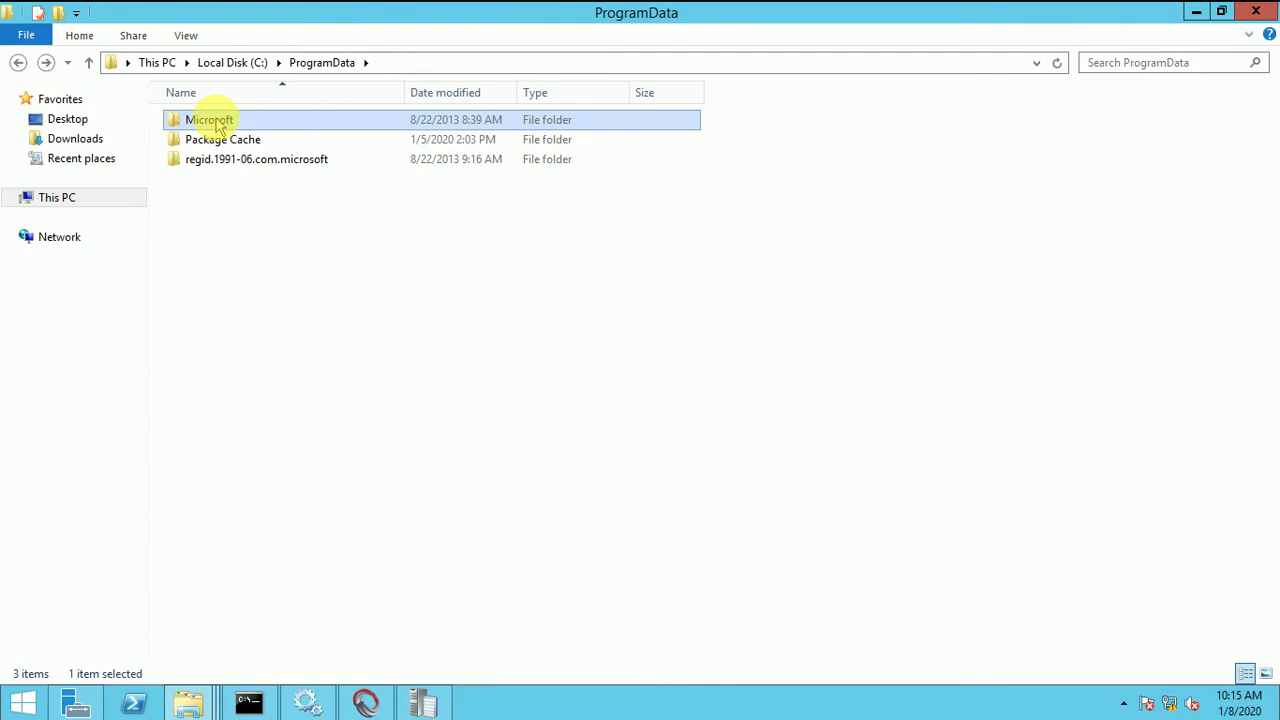
Open Program Files (x86)\Microsoft SQL Server on drive C and check the folder's size in its properties.
key("BackSpace")
key("Up")
key("Return")
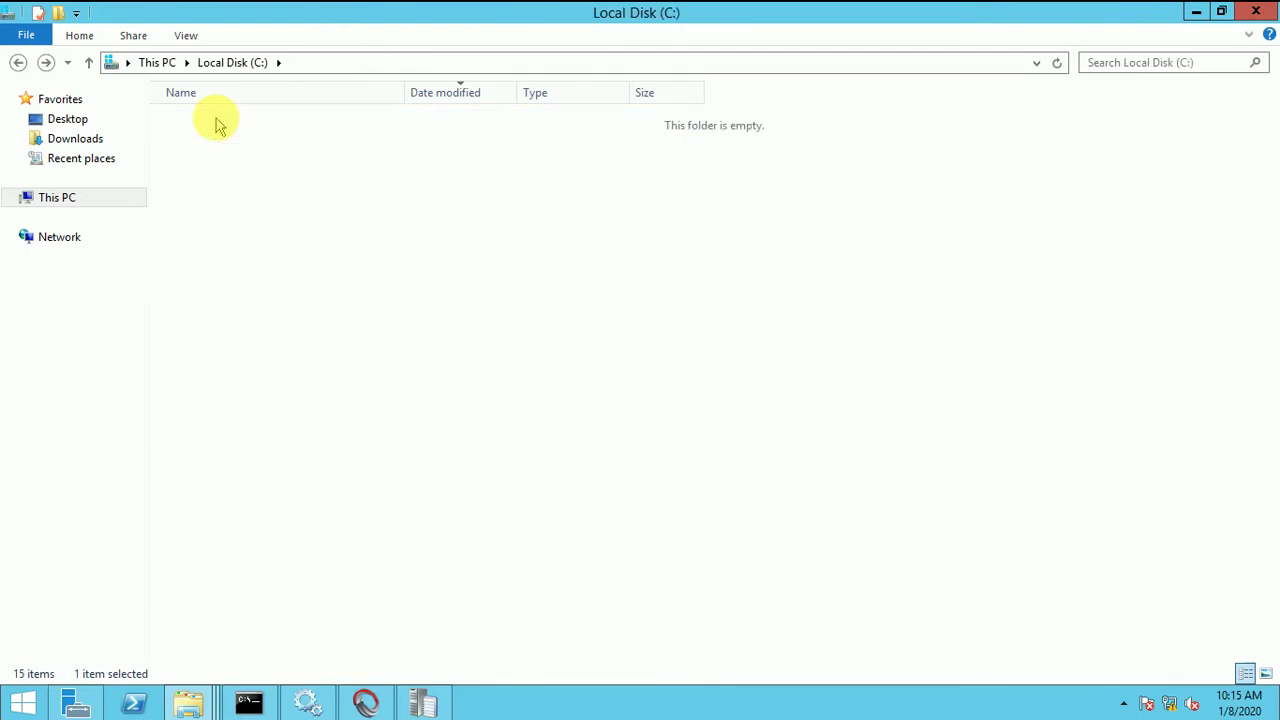
key("Down")
key("Up")
key("Return")
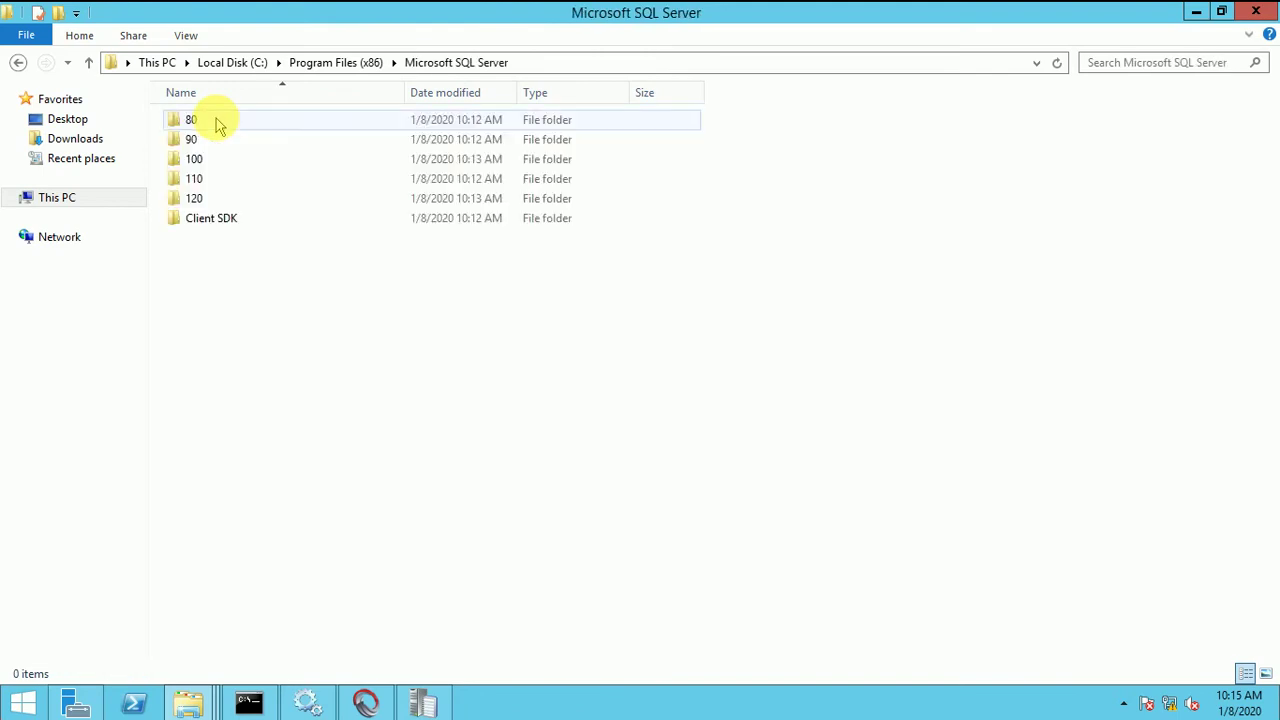
right_click(234, 378)
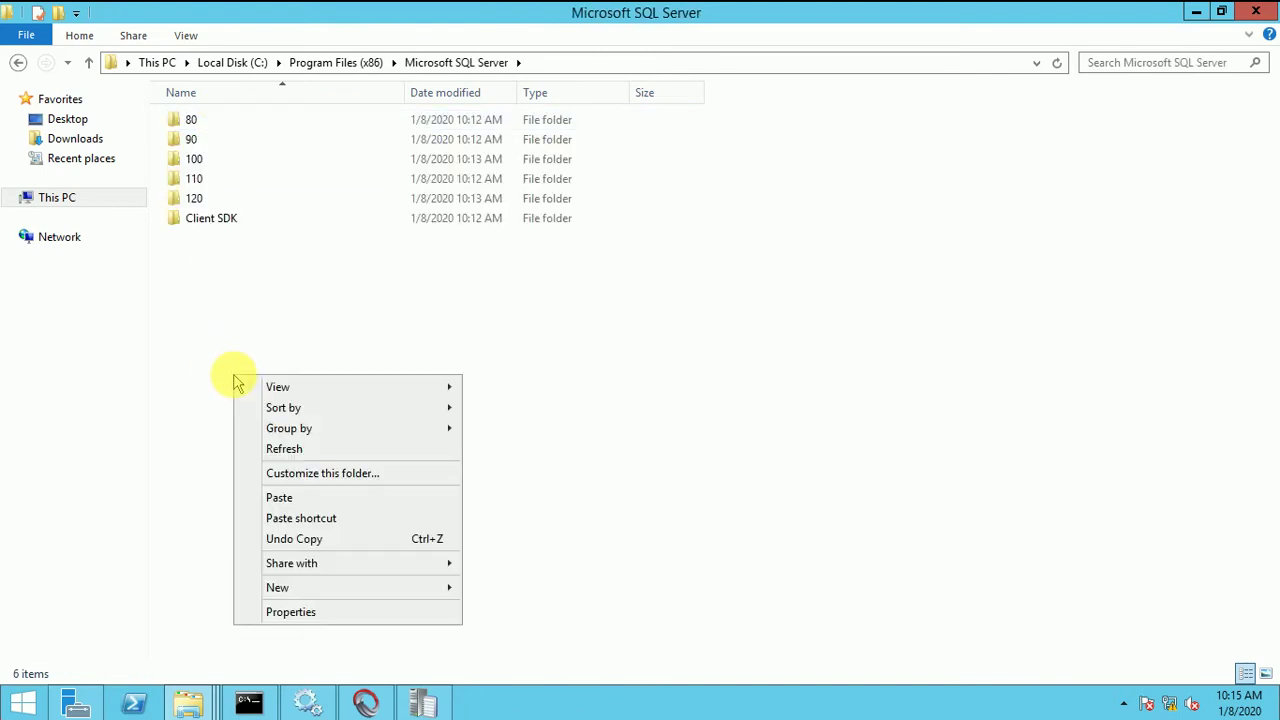
left_click(356, 614)
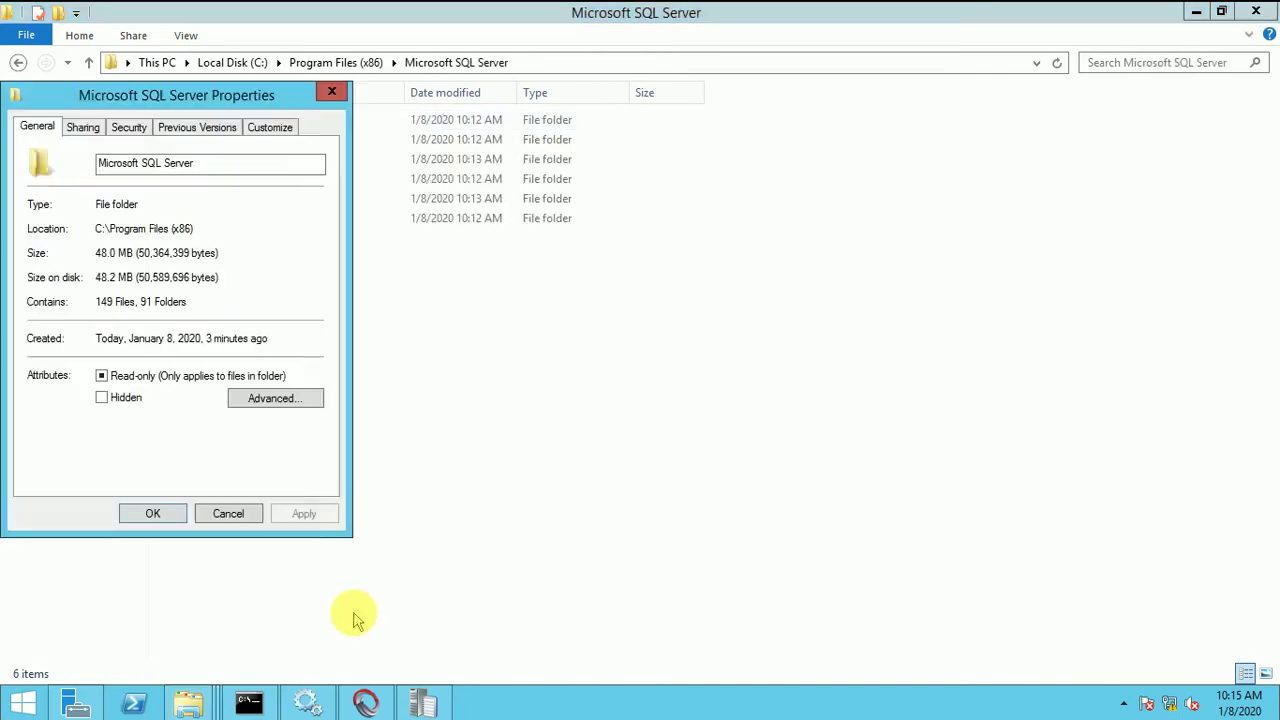
left_click(228, 513)
Open Program Files\Microsoft SQL Server on drive C and check that folder's size in its properties.
key("BackSpace")
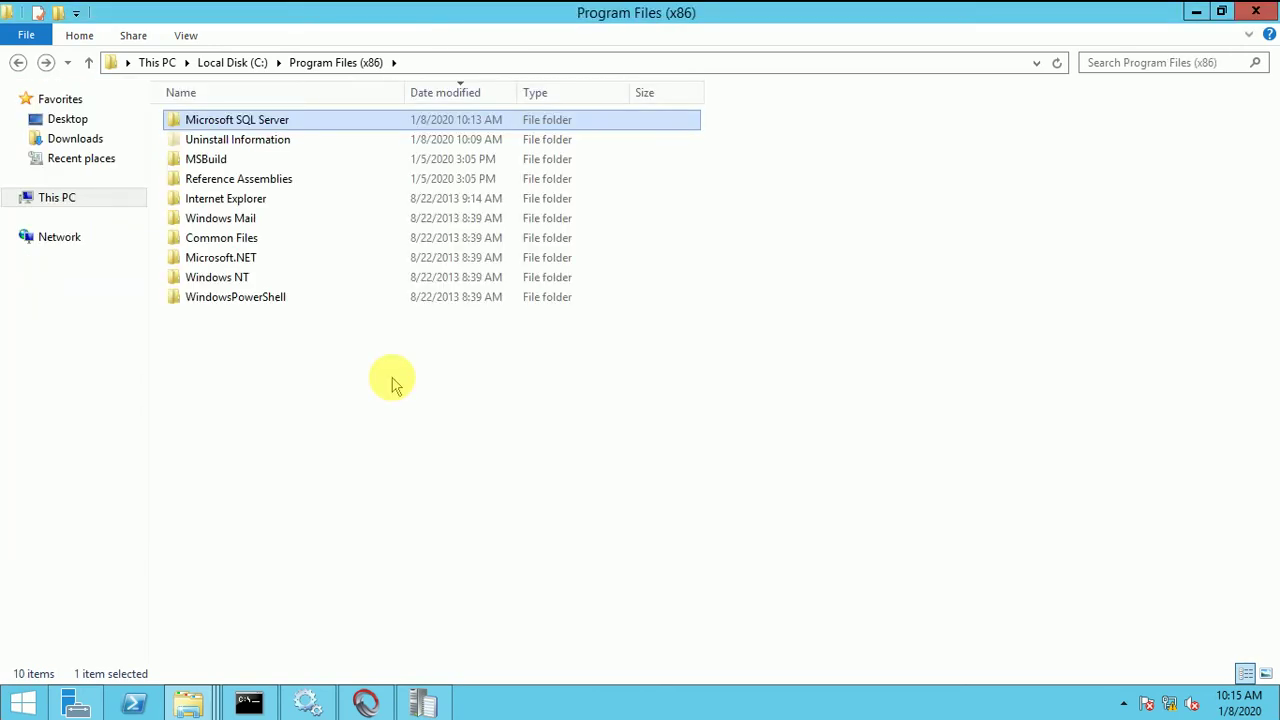
key("BackSpace")
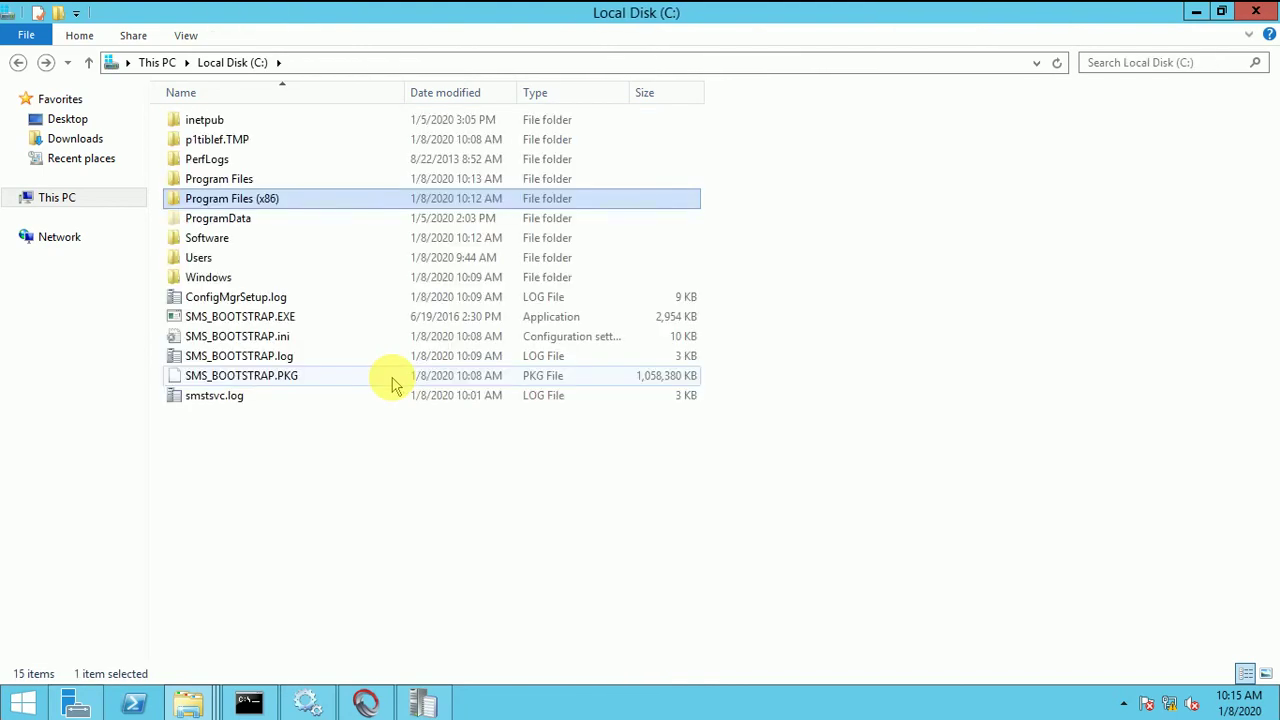
key("Up")
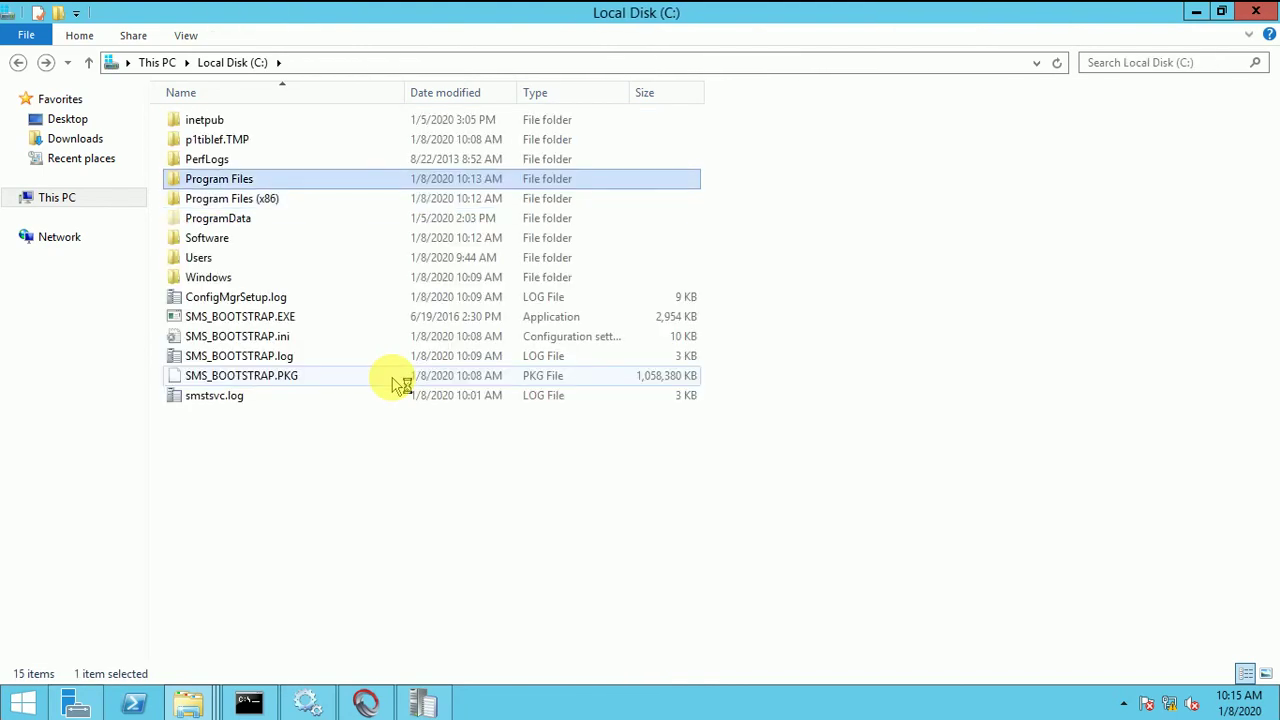
key("Return")
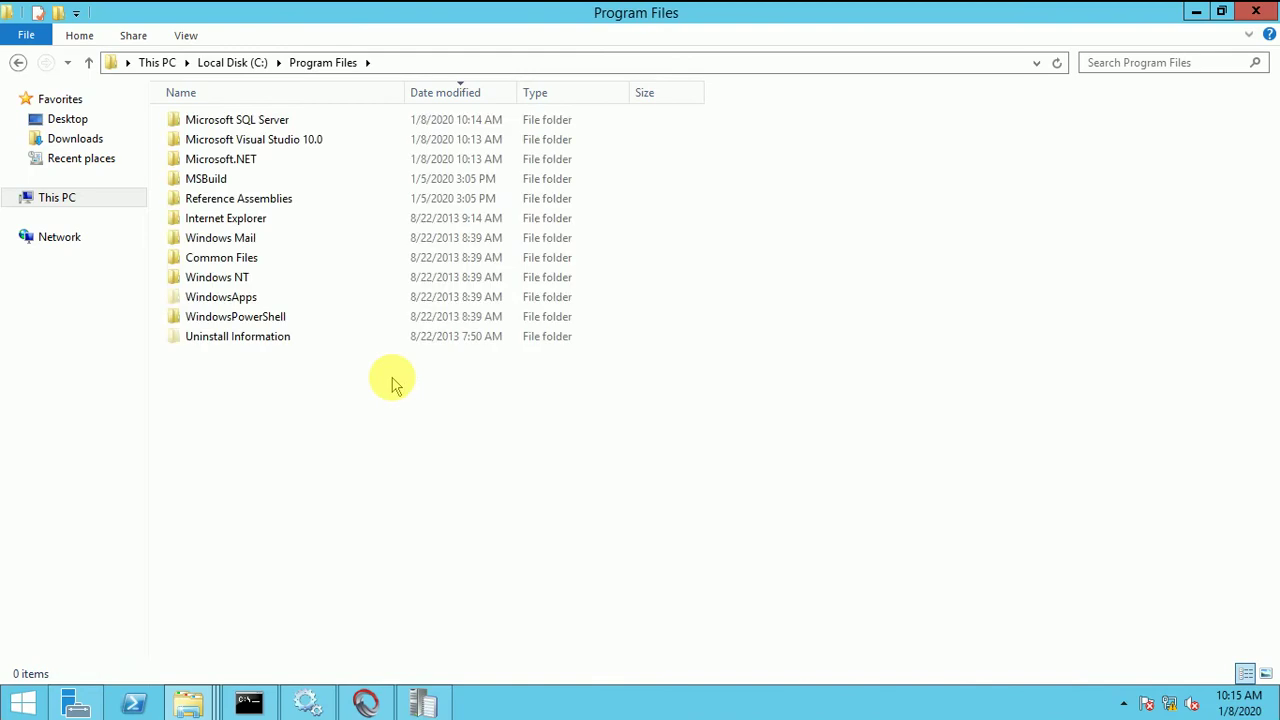
key("Down")
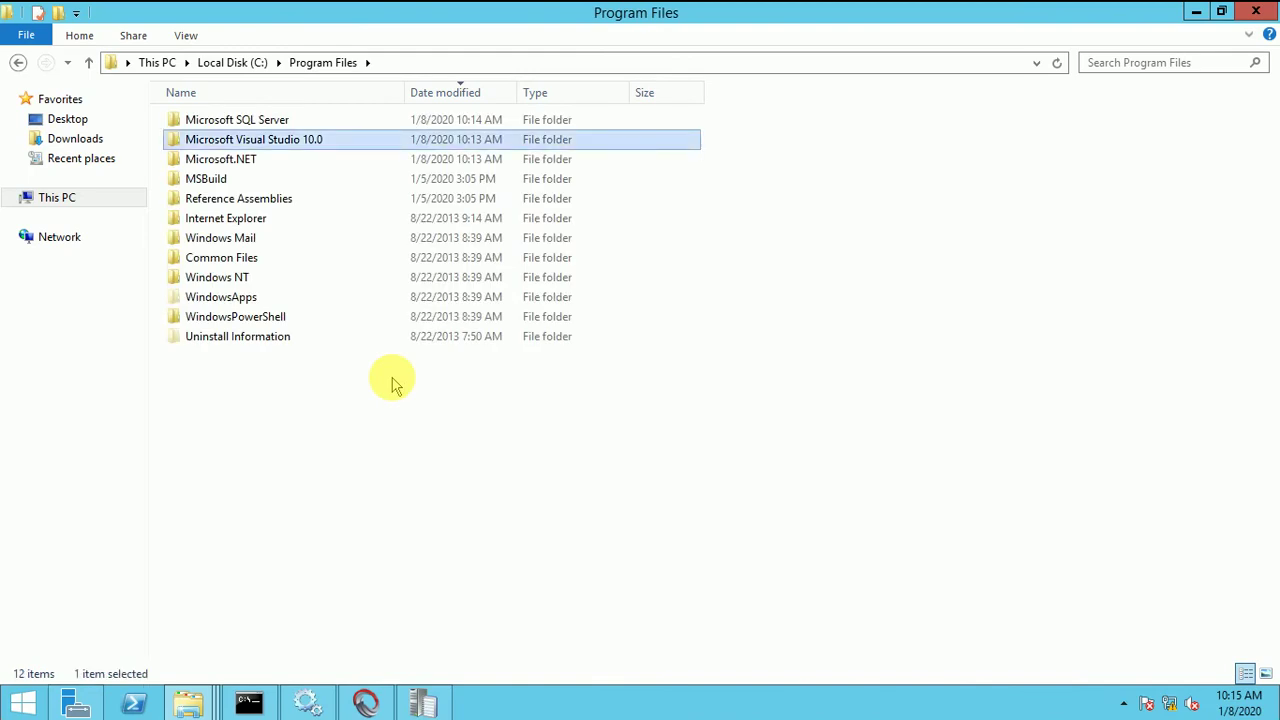
key("Up")
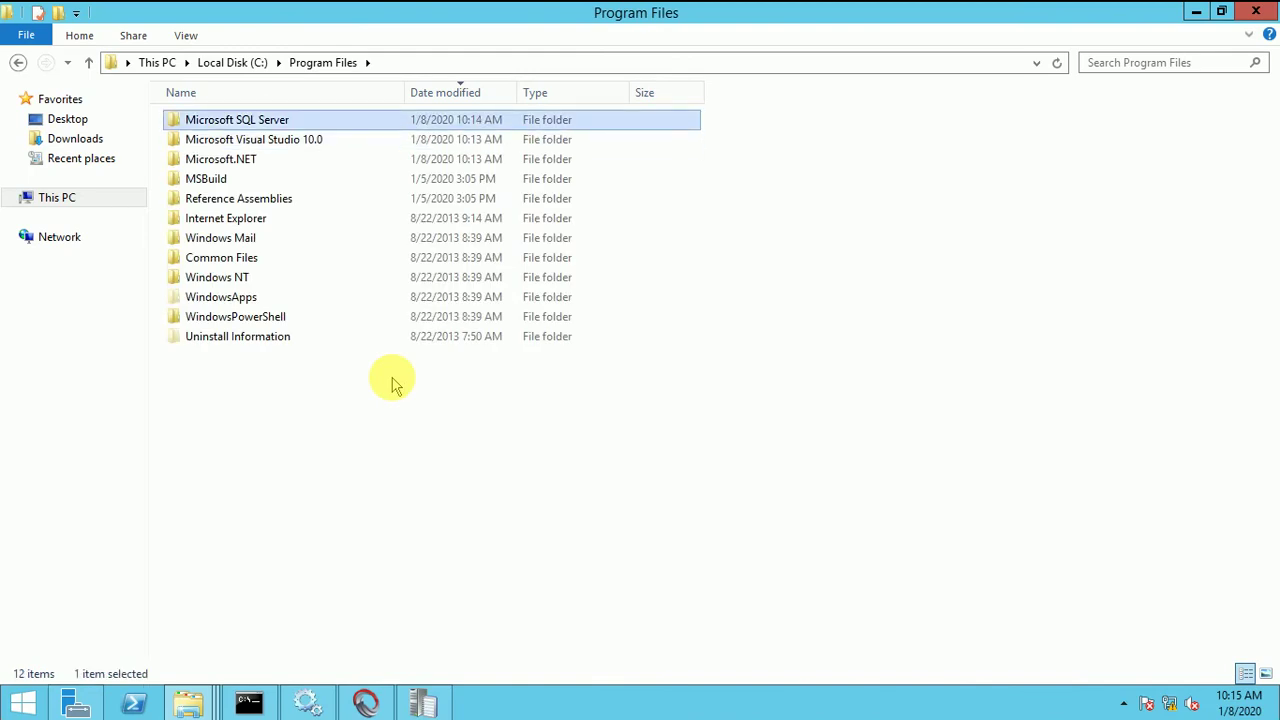
key("Return")
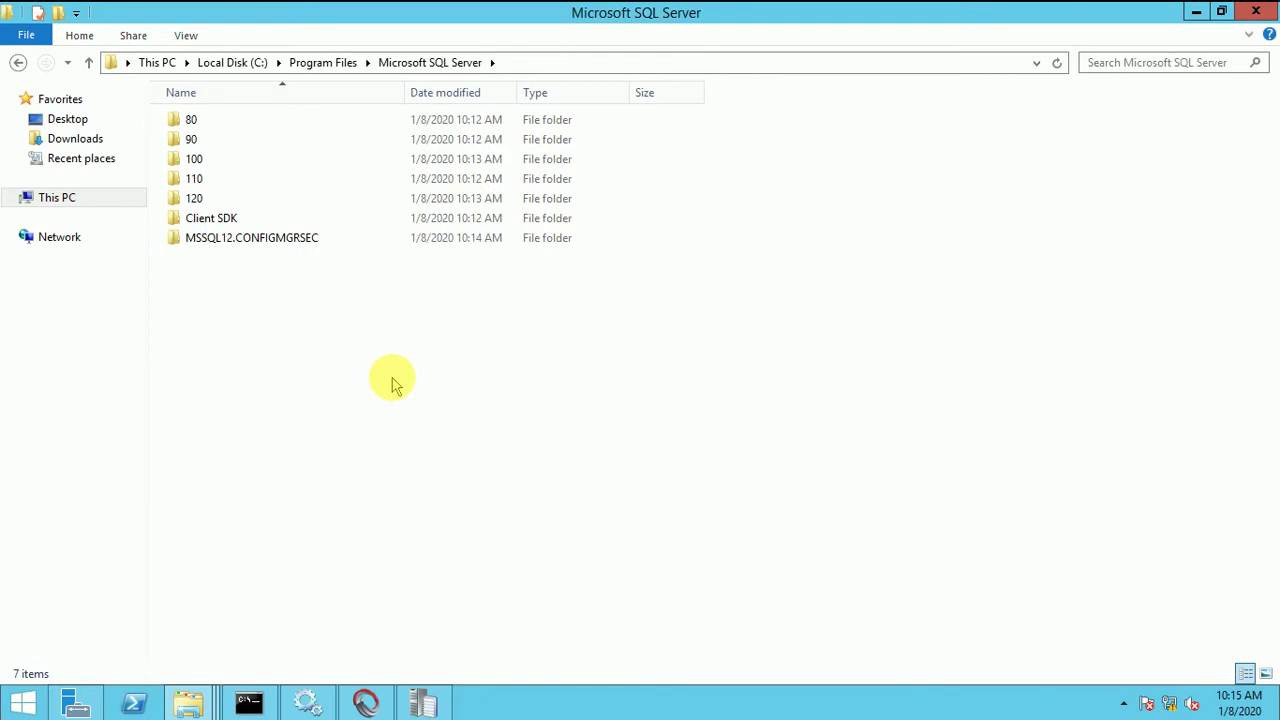
right_click(394, 383)
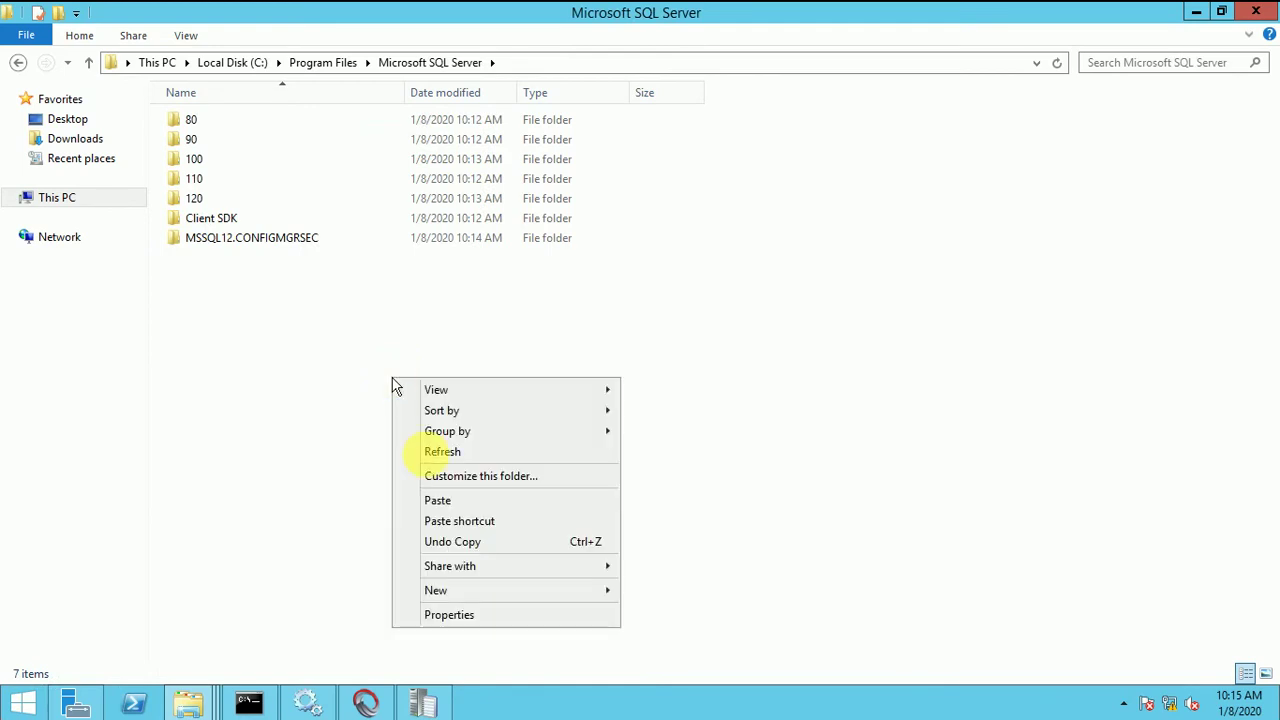
left_click(498, 614)
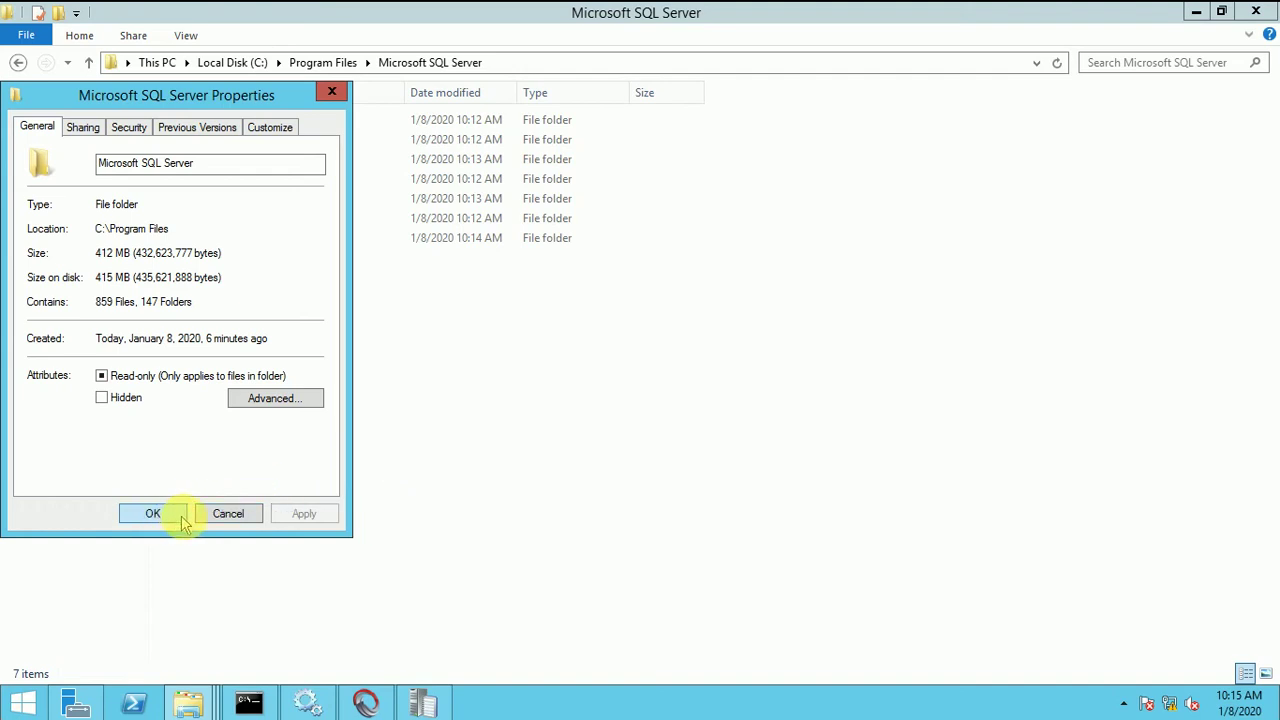
left_click(222, 514)
Go back to Program Files and bring up ConfigMgrSetup.log to check the entries before the SQL Server Express installation command.
key("alt+Up")
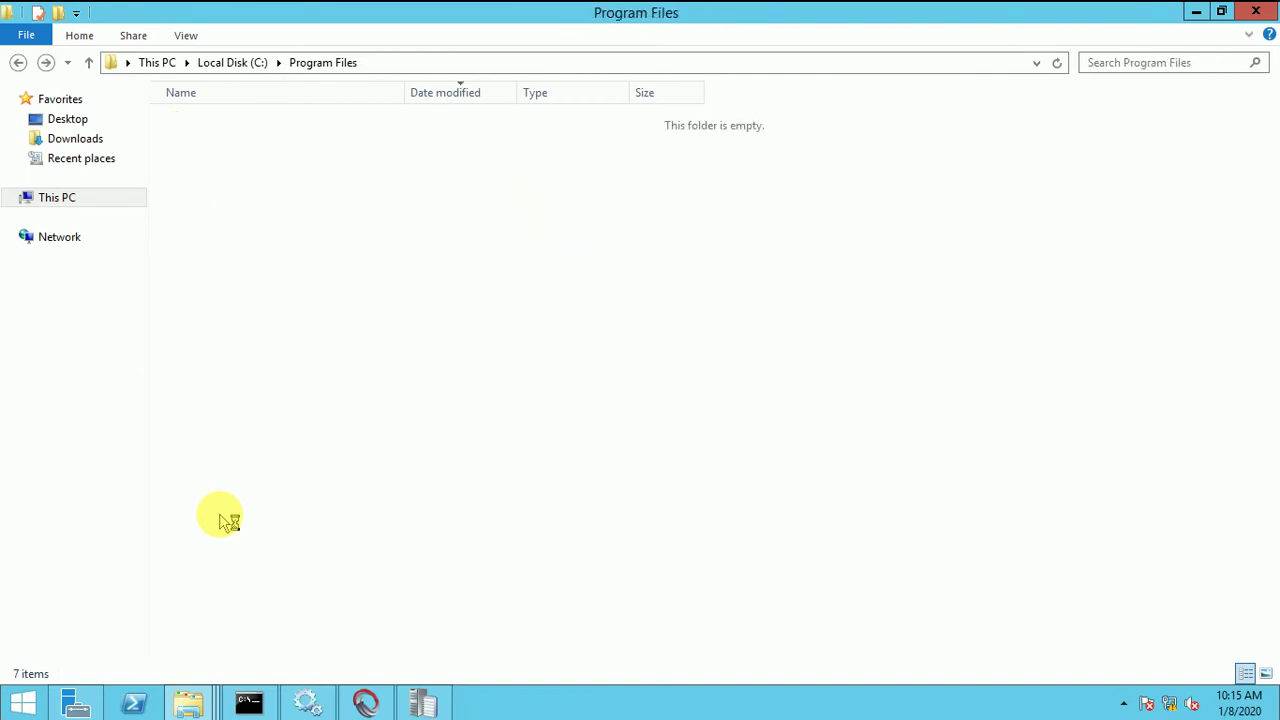
key("Down")
key("Down")
key("Down")
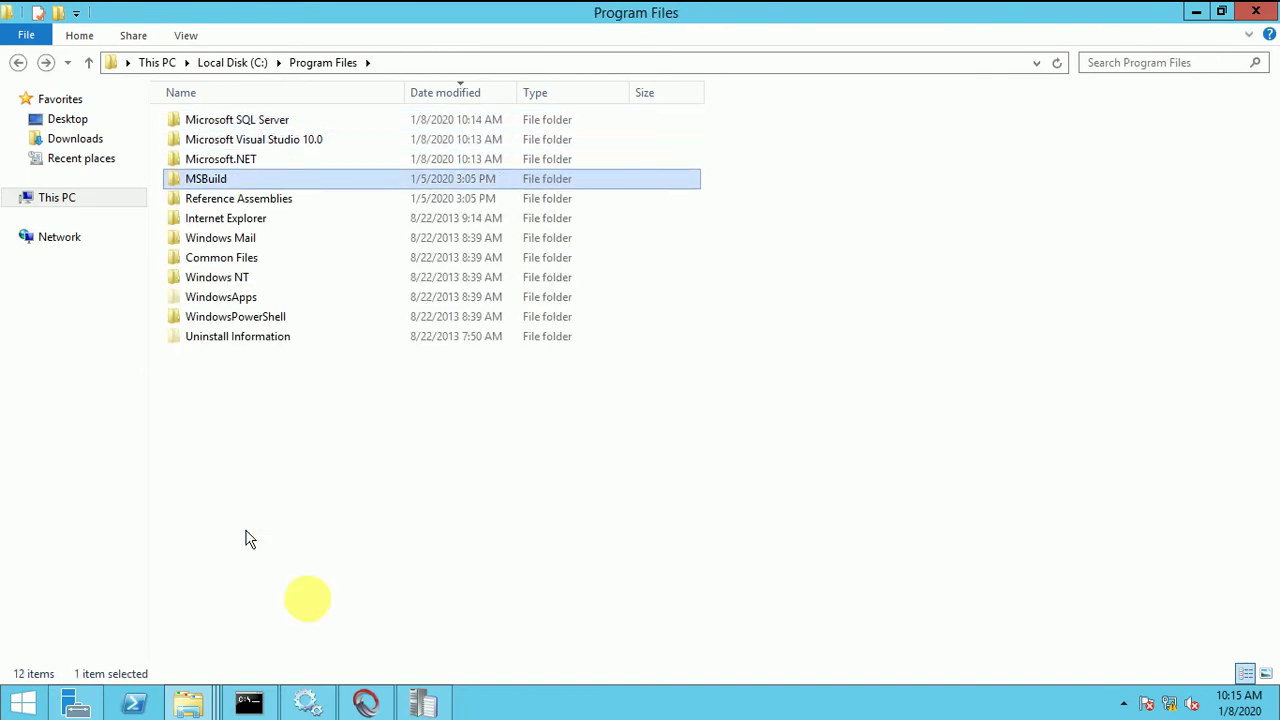
left_click(421, 702)
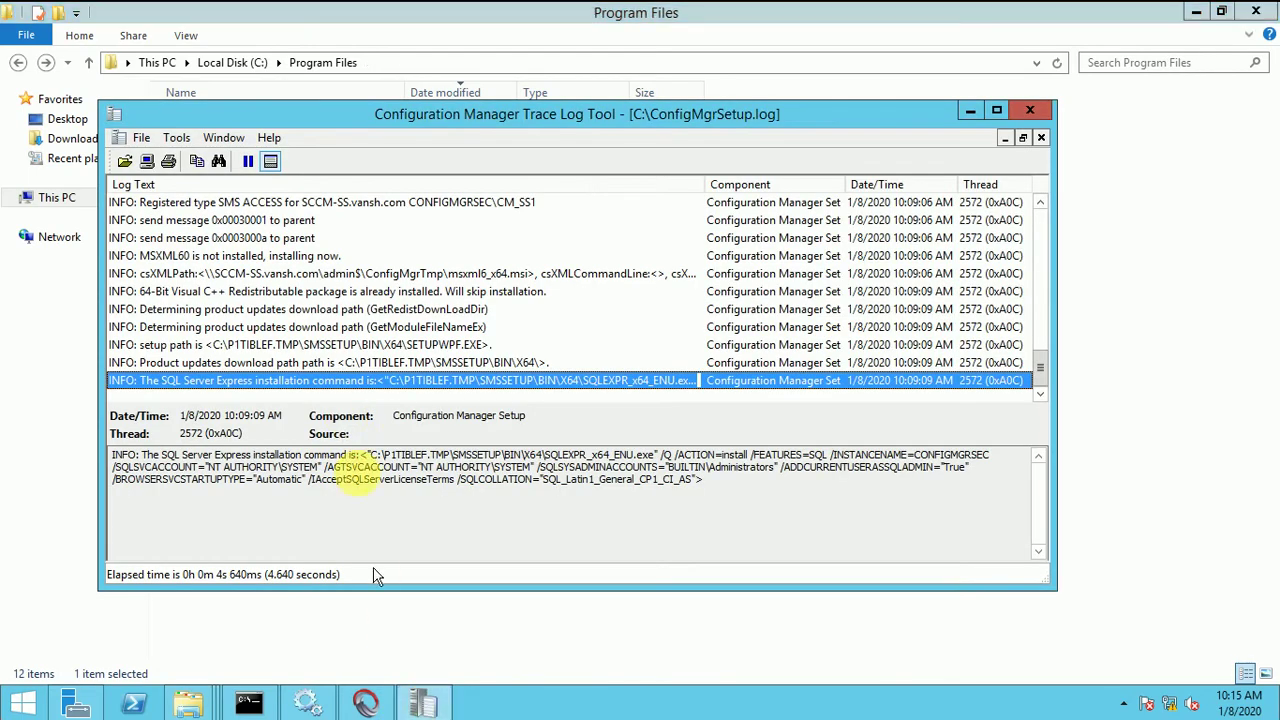
left_click(330, 345)
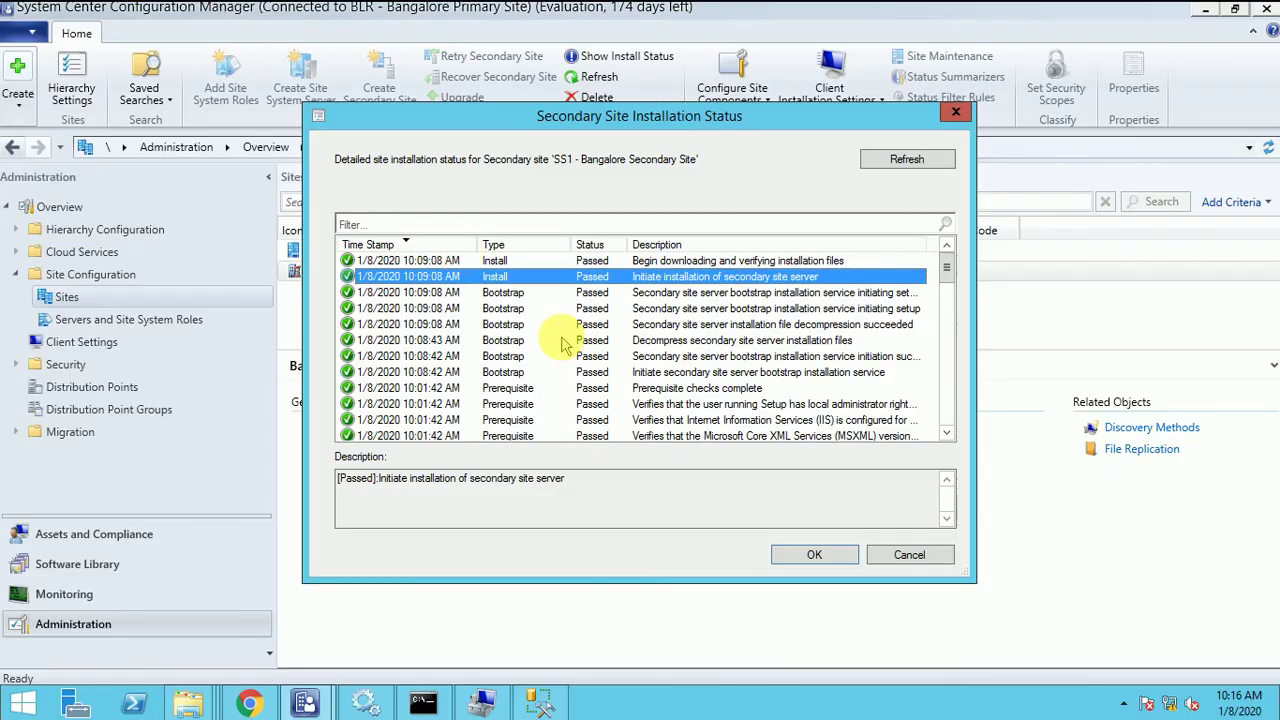
In the Configuration Manager console, refresh the SS1 installation status and review the site server evaluation and database creation entries.
left_click(715, 261)
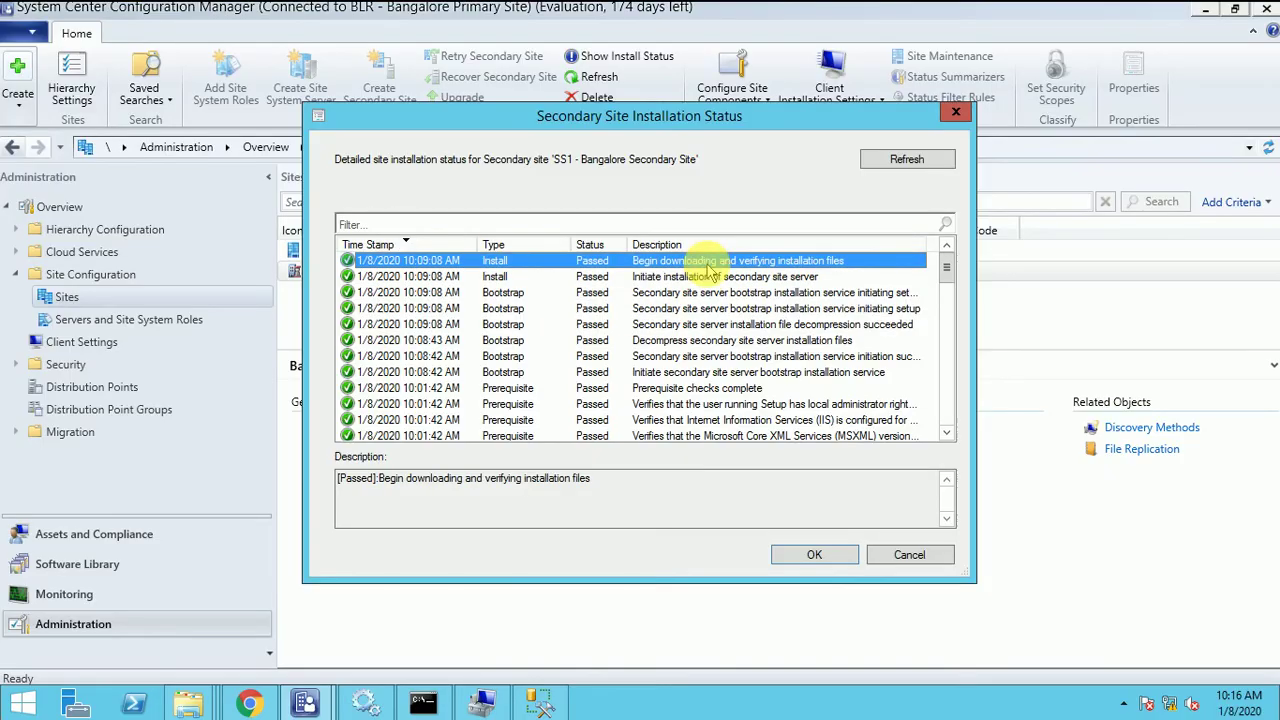
left_click(905, 163)
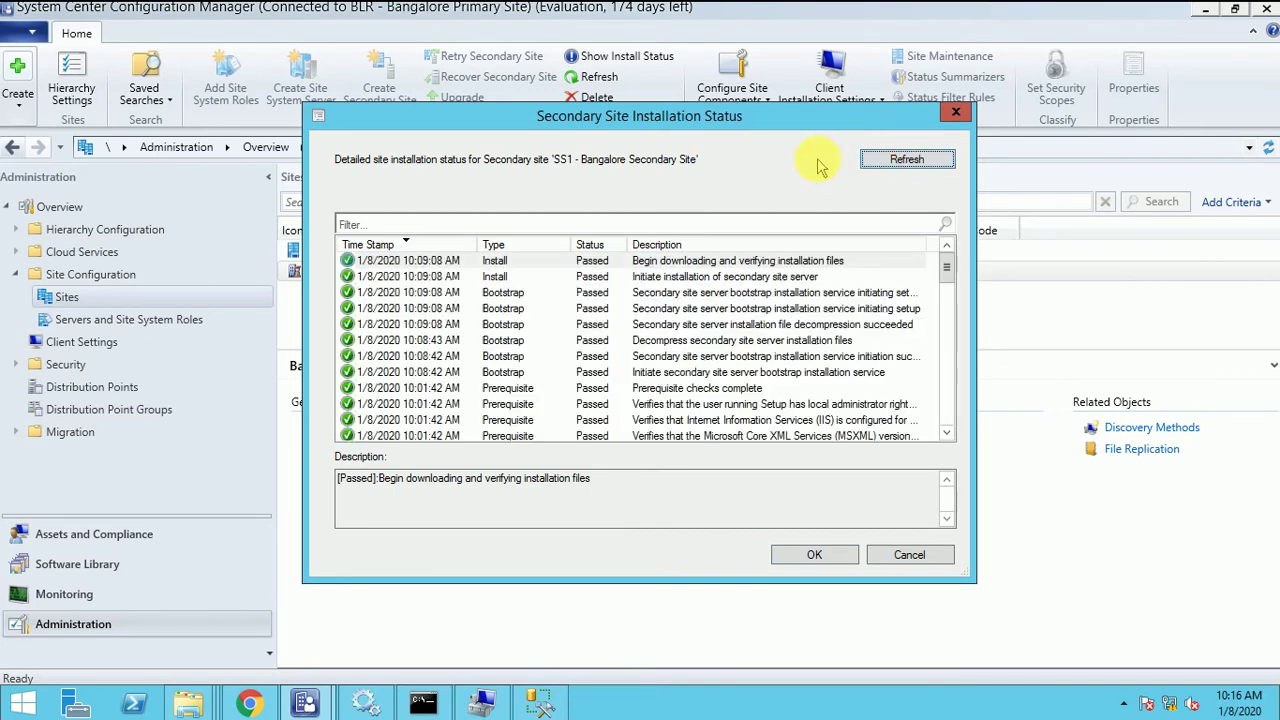
left_click(665, 279)
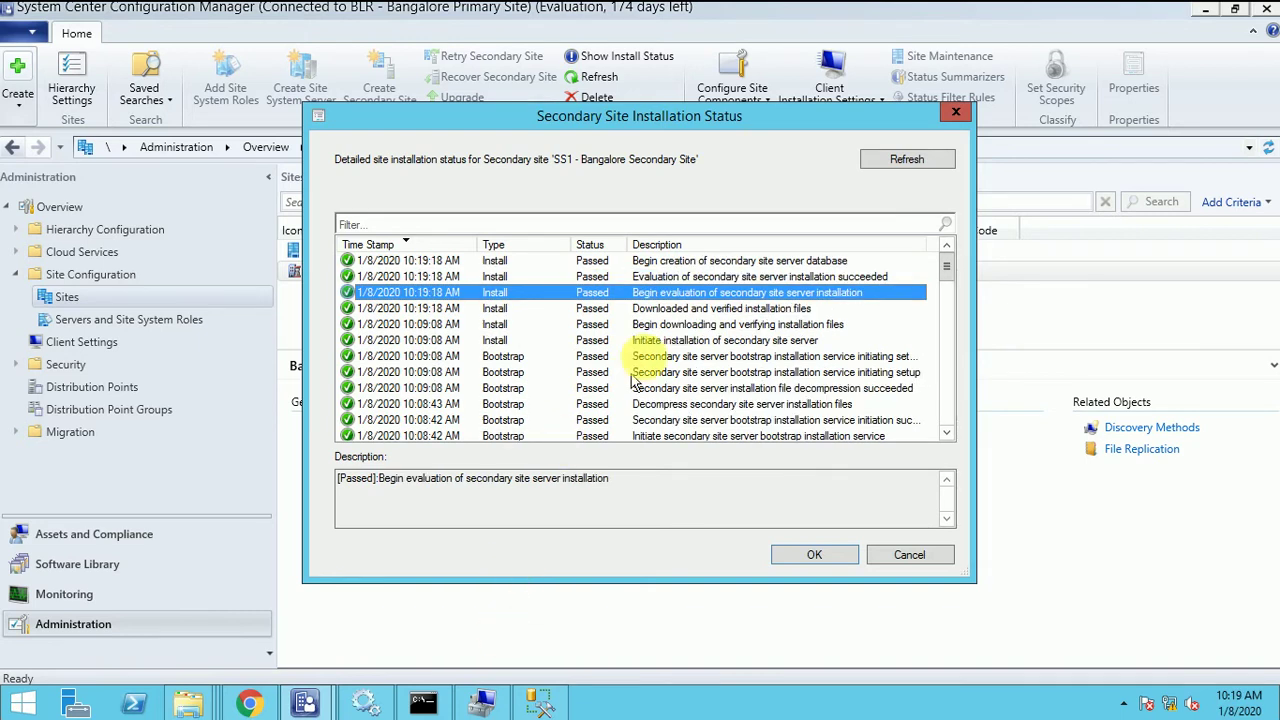
left_click(579, 279)
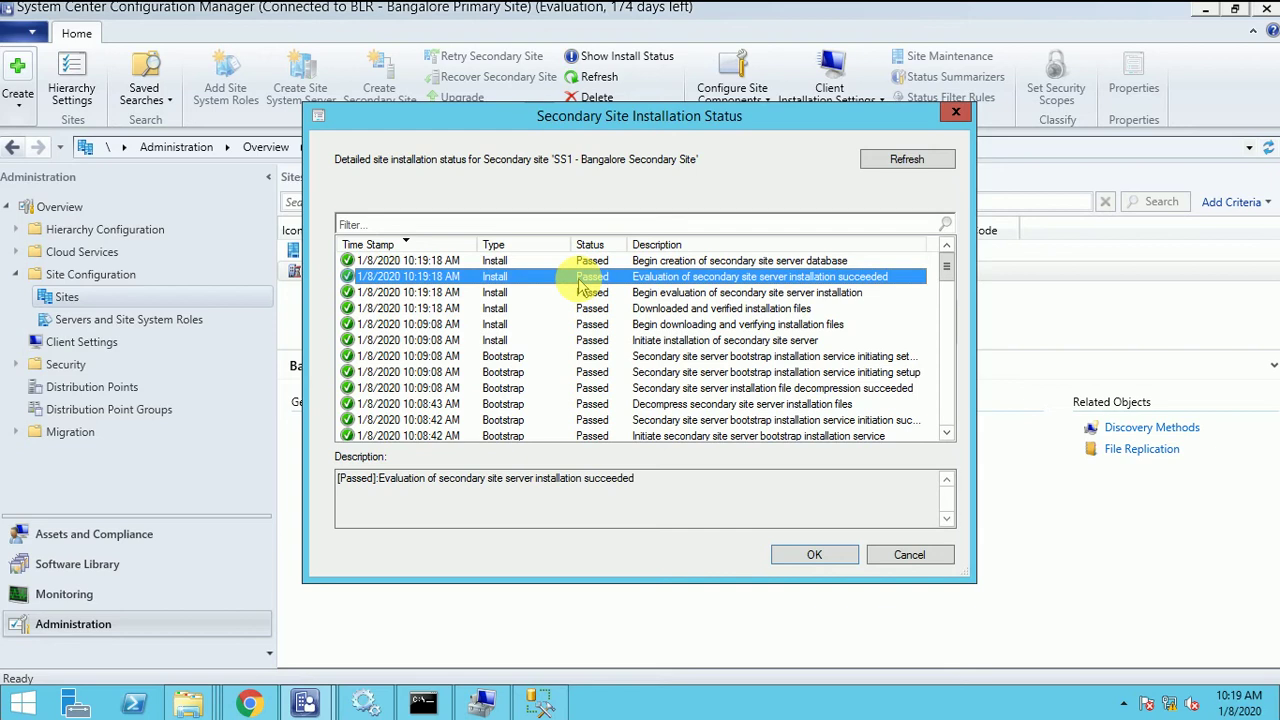
key("Up")
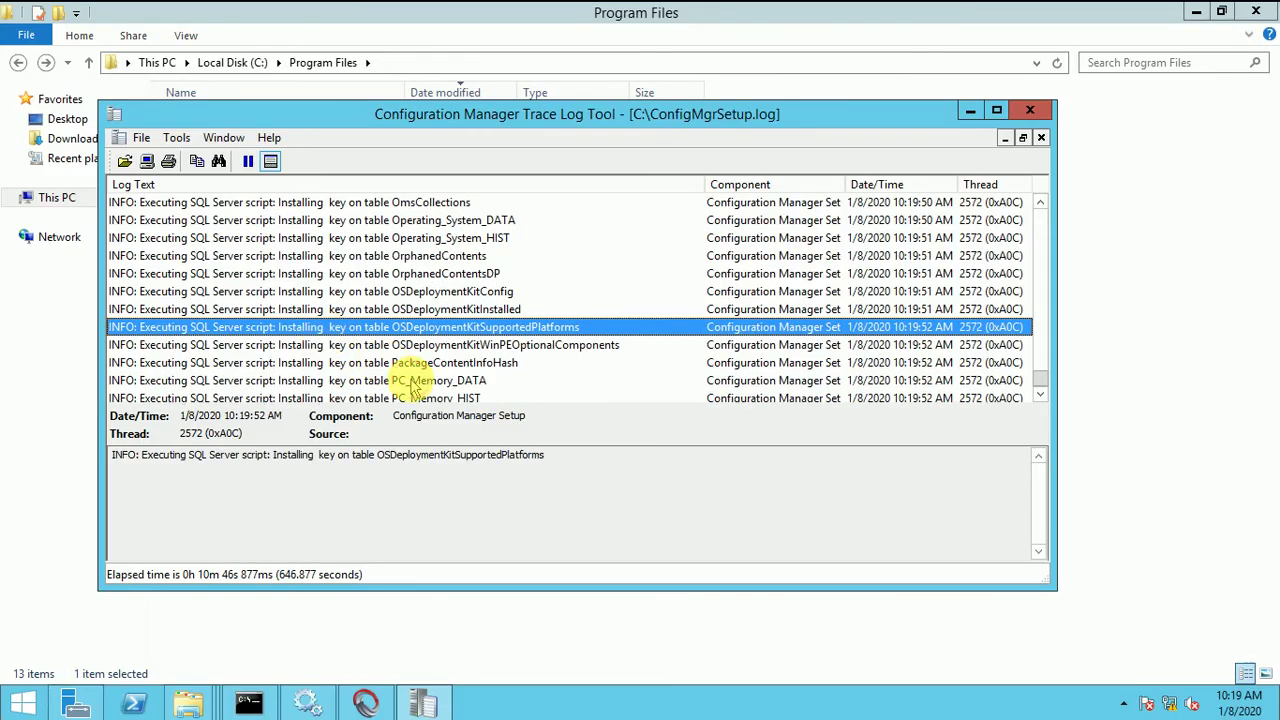
On the secondary server, check the log's SQL script entries and browse Program Files\Microsoft Configuration Manager and its bin folder.
left_click(410, 384)
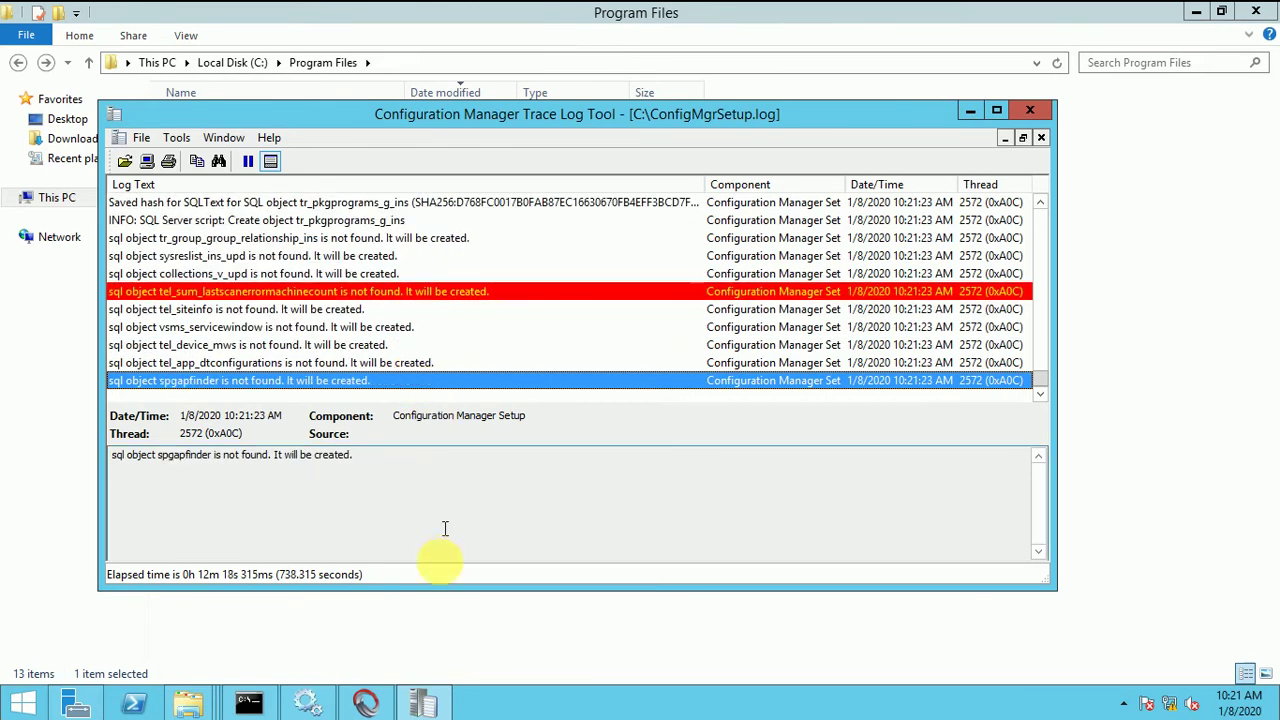
left_click(434, 623)
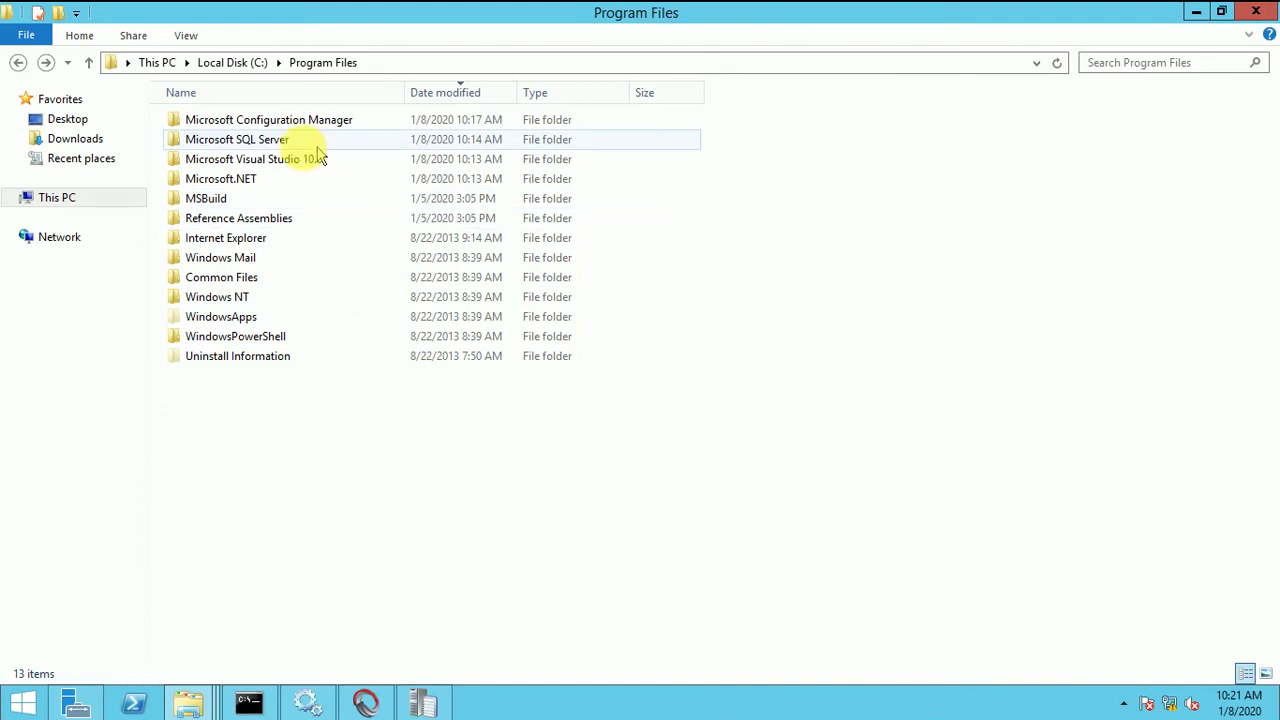
double_click(287, 119)
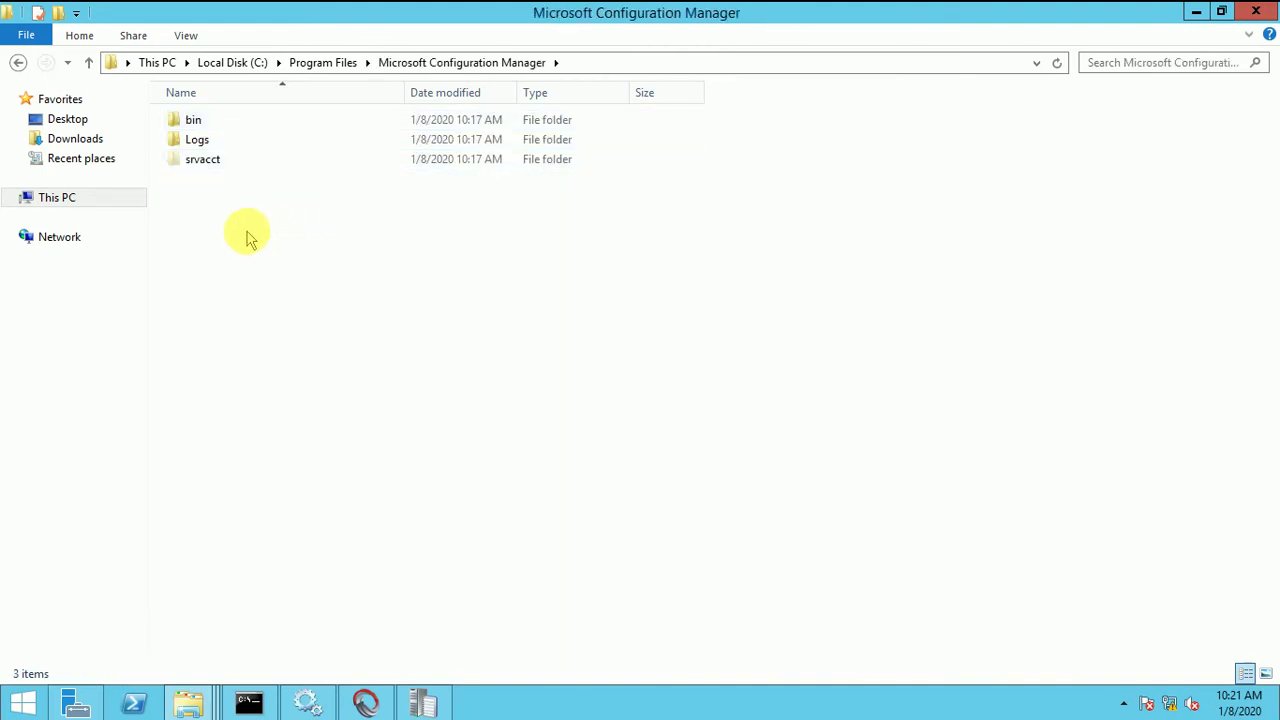
right_click(249, 237)
left_click(297, 310)
double_click(194, 121)
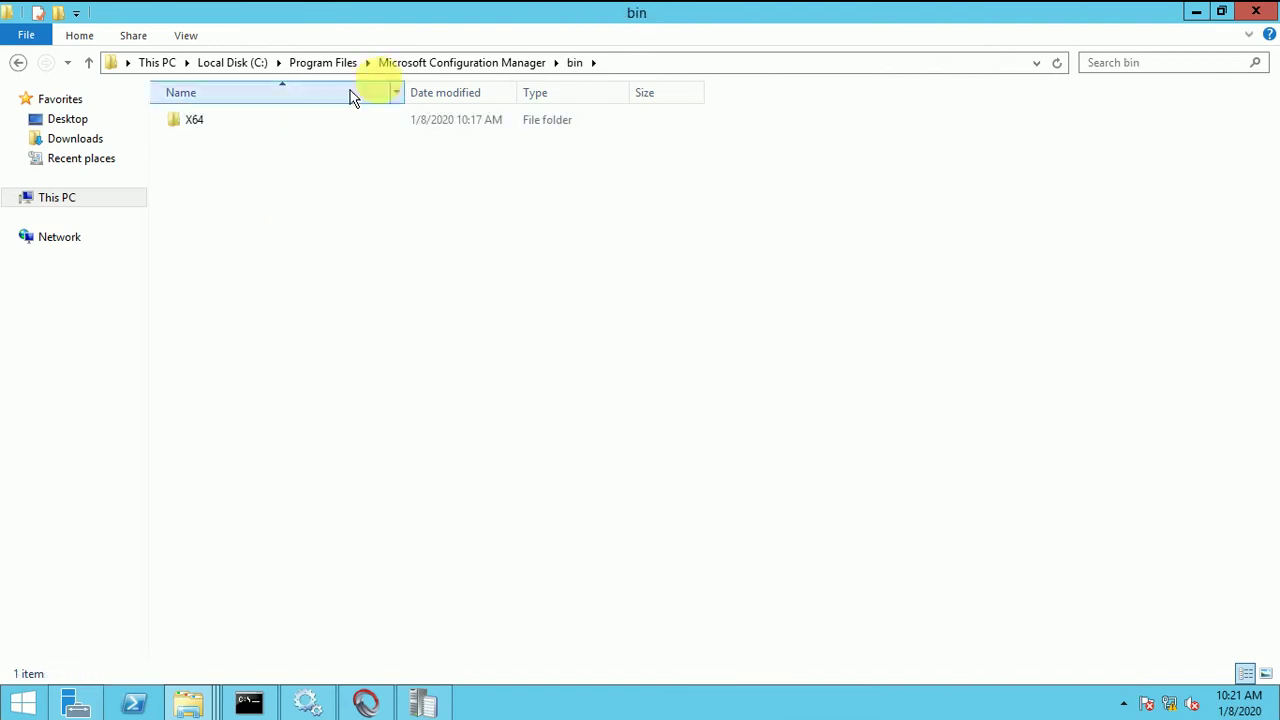
left_click(430, 63)
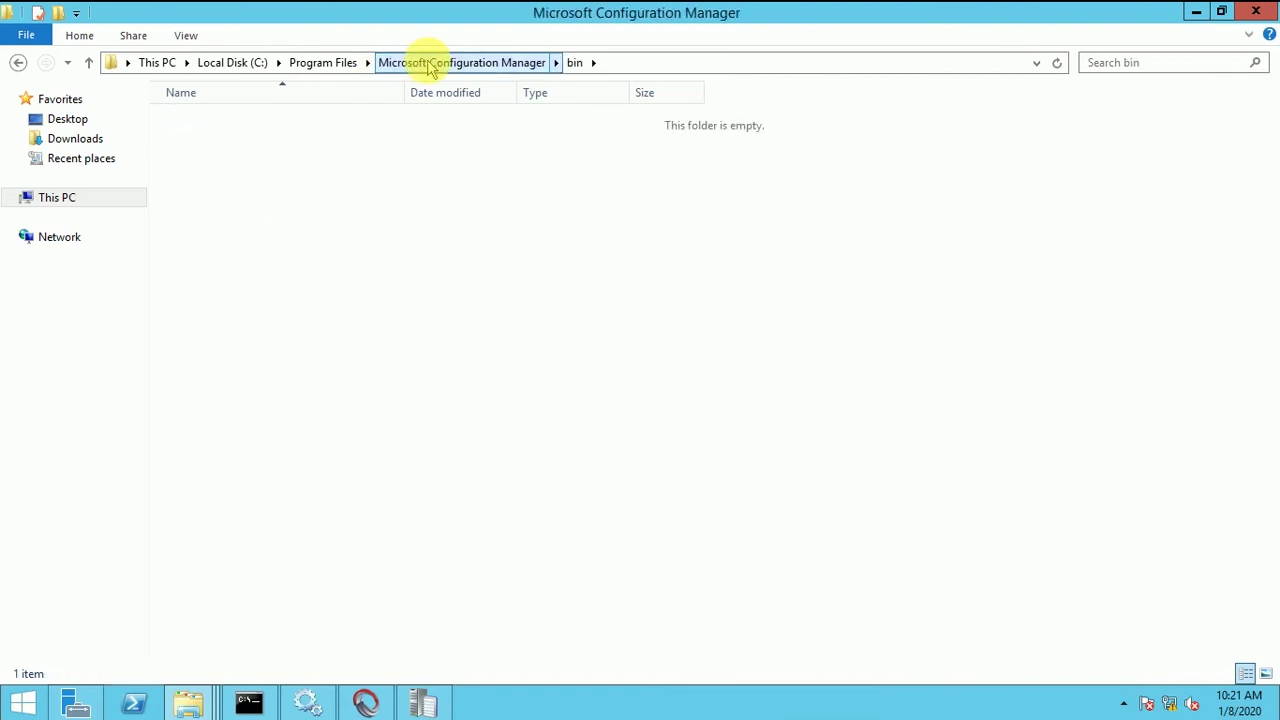
left_click(303, 63)
left_click(329, 478)
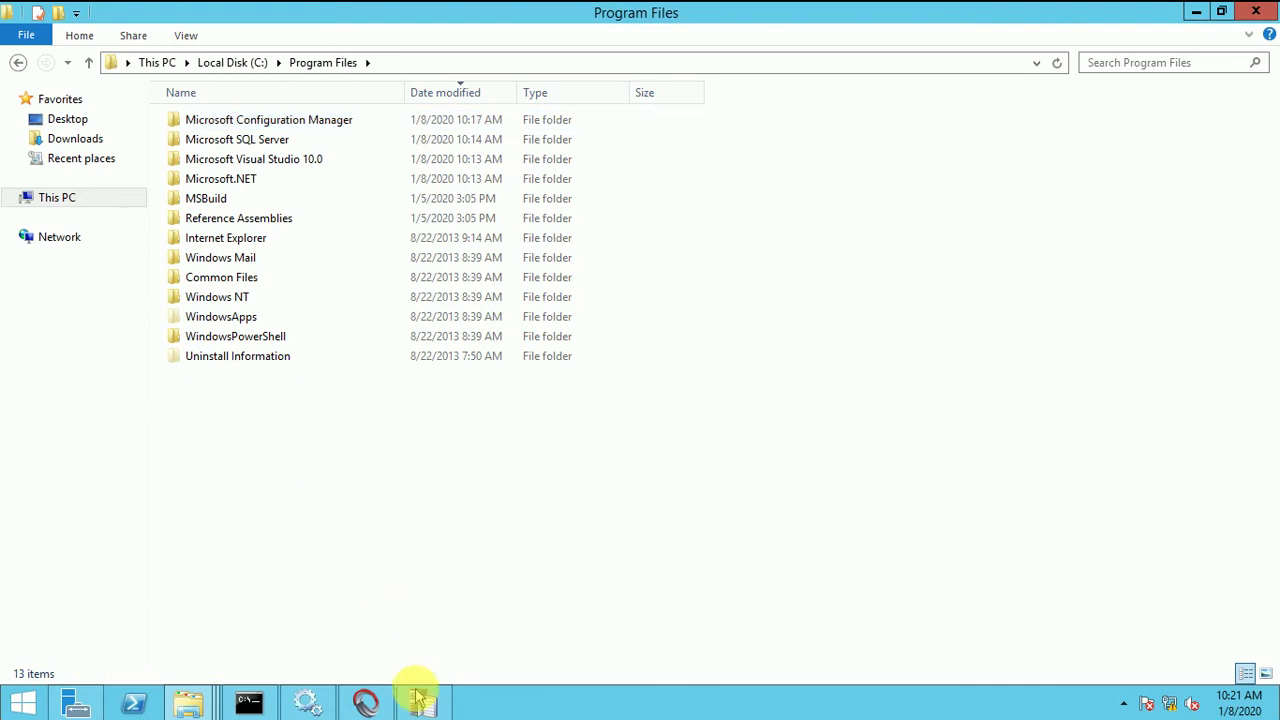
Check the WinMgmt entry in ConfigMgrSetup.log, and refresh the SS1 installation status in the console to review the component manager entries.
left_click(420, 700)
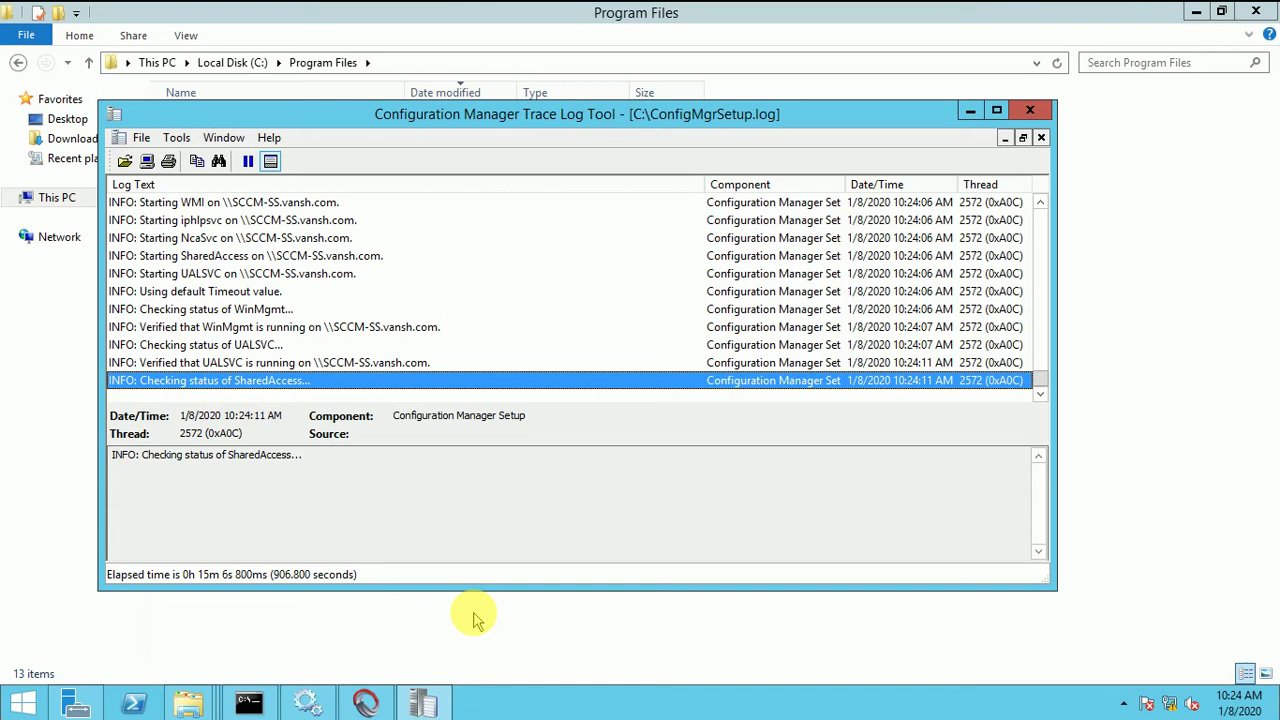
left_click(216, 331)
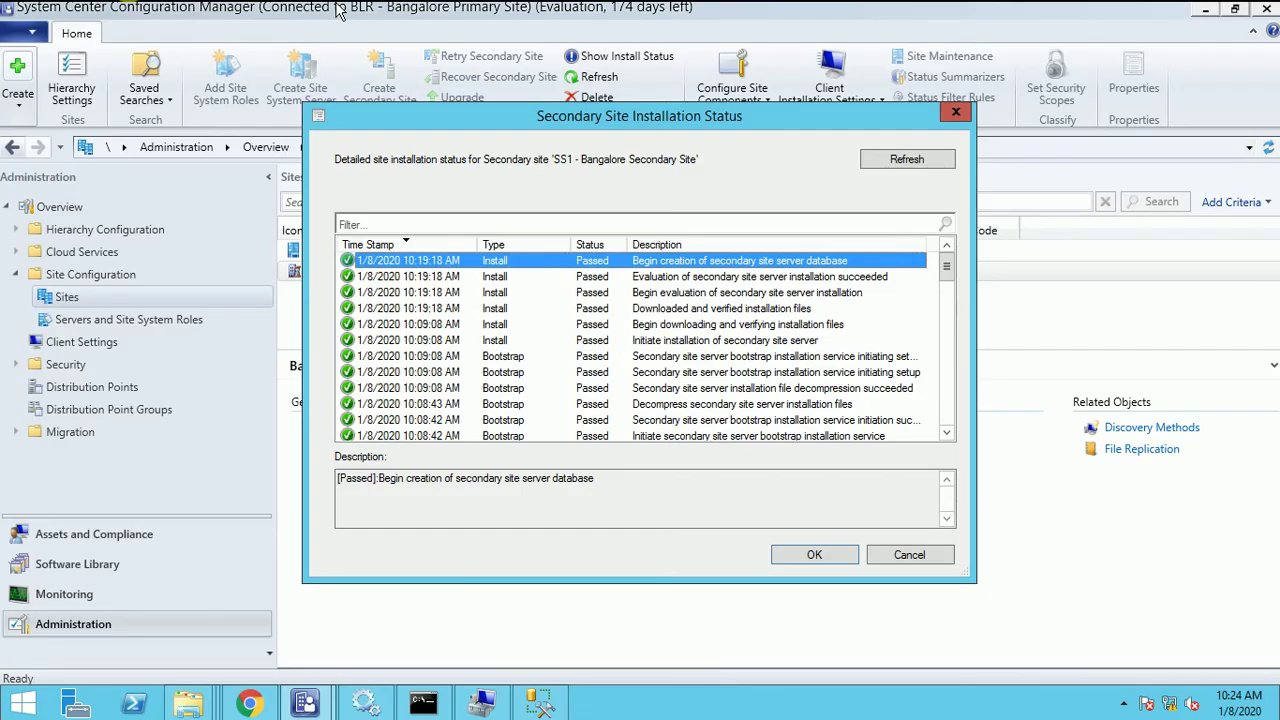
left_click(493, 326)
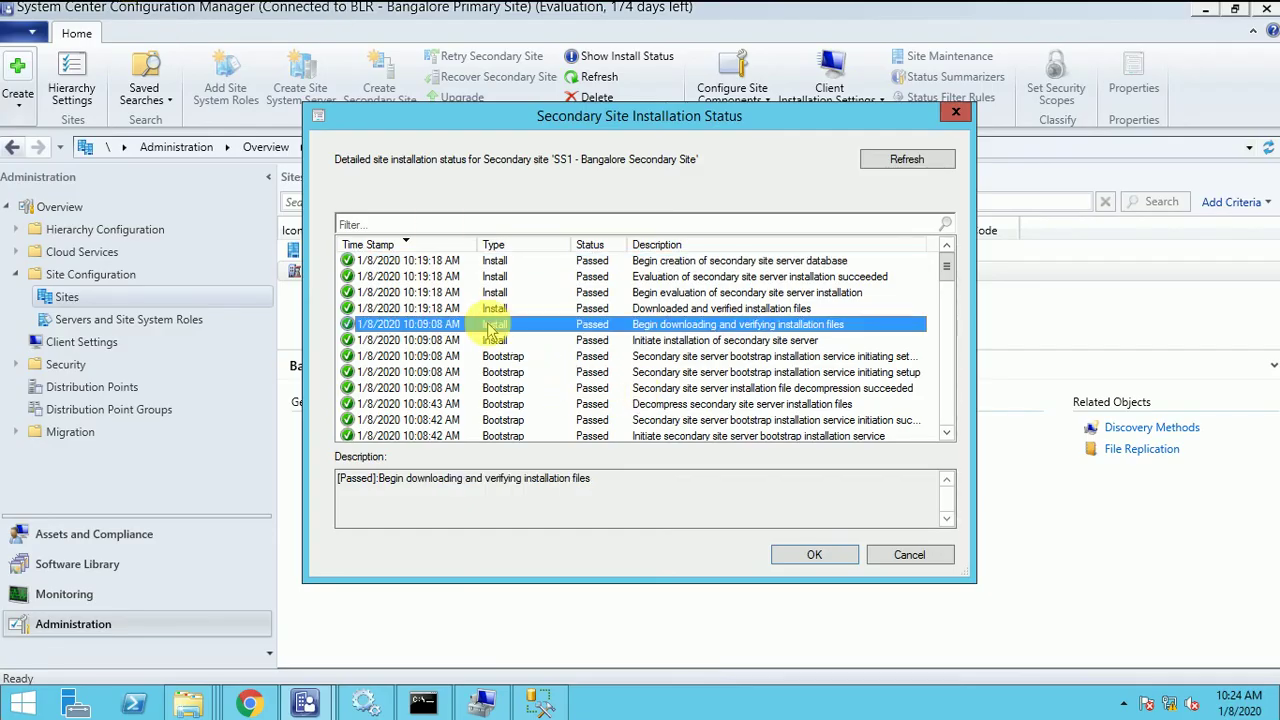
left_click(899, 160)
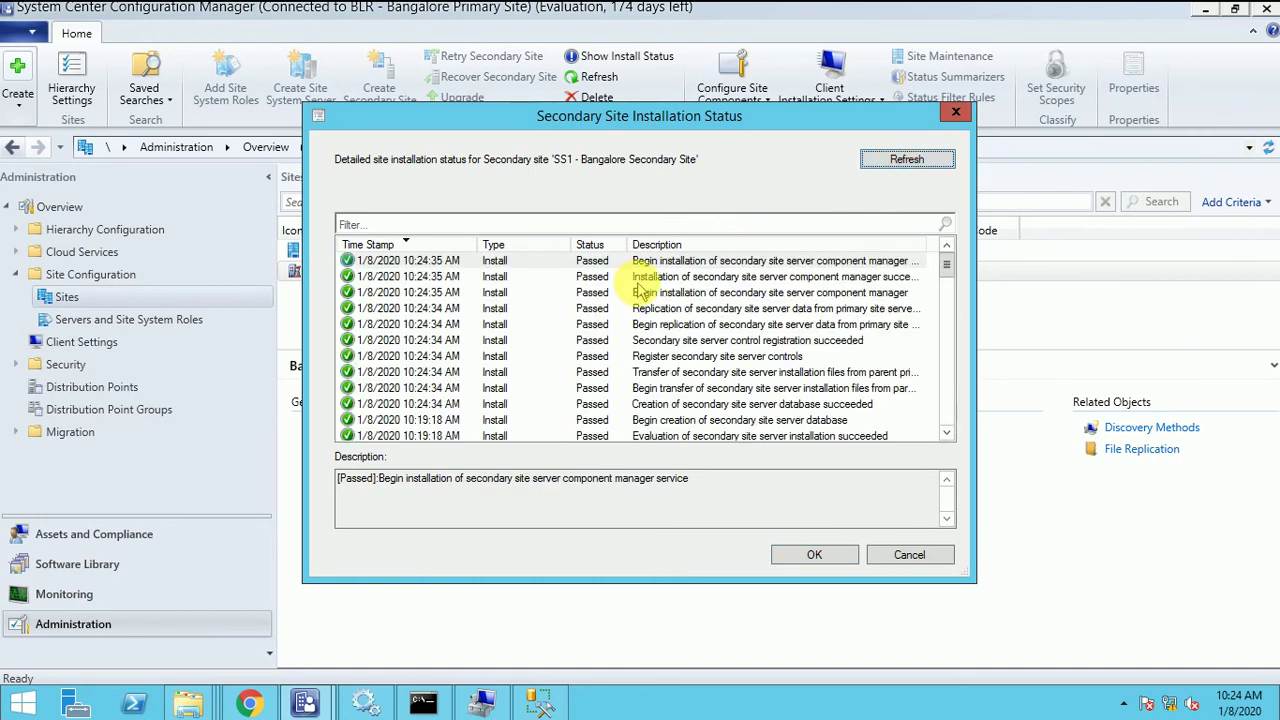
left_click(639, 280)
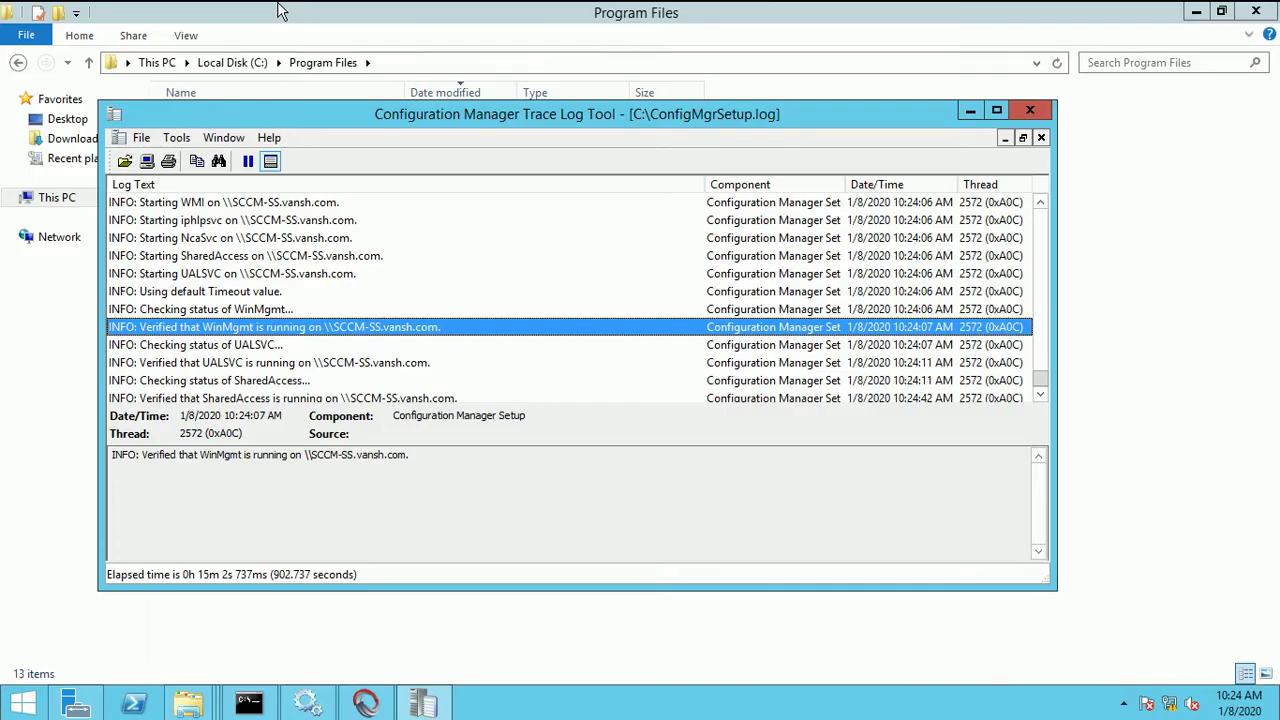
Back on the secondary server, examine the SharedAccess and NcaSvc service status entries in ConfigMgrSetup.log.
left_click(253, 363)
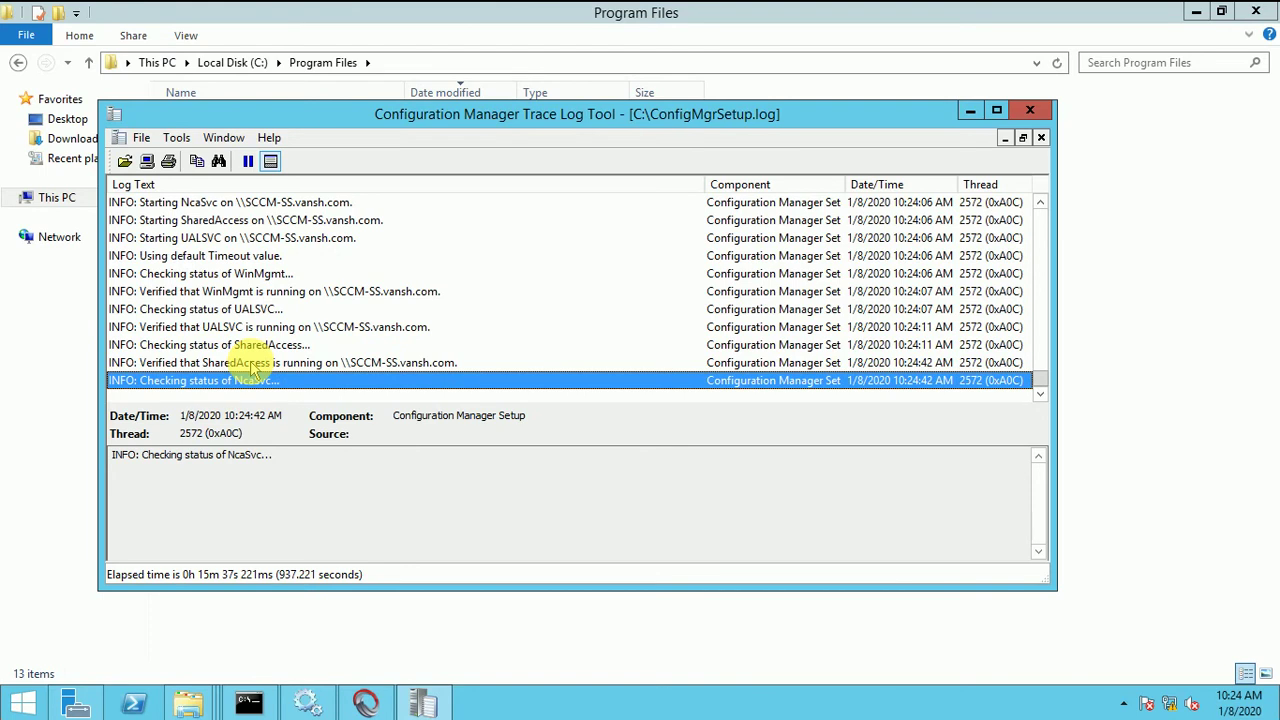
key("Up")
key("Up")
key("Down")
key("Down")
key("Up")
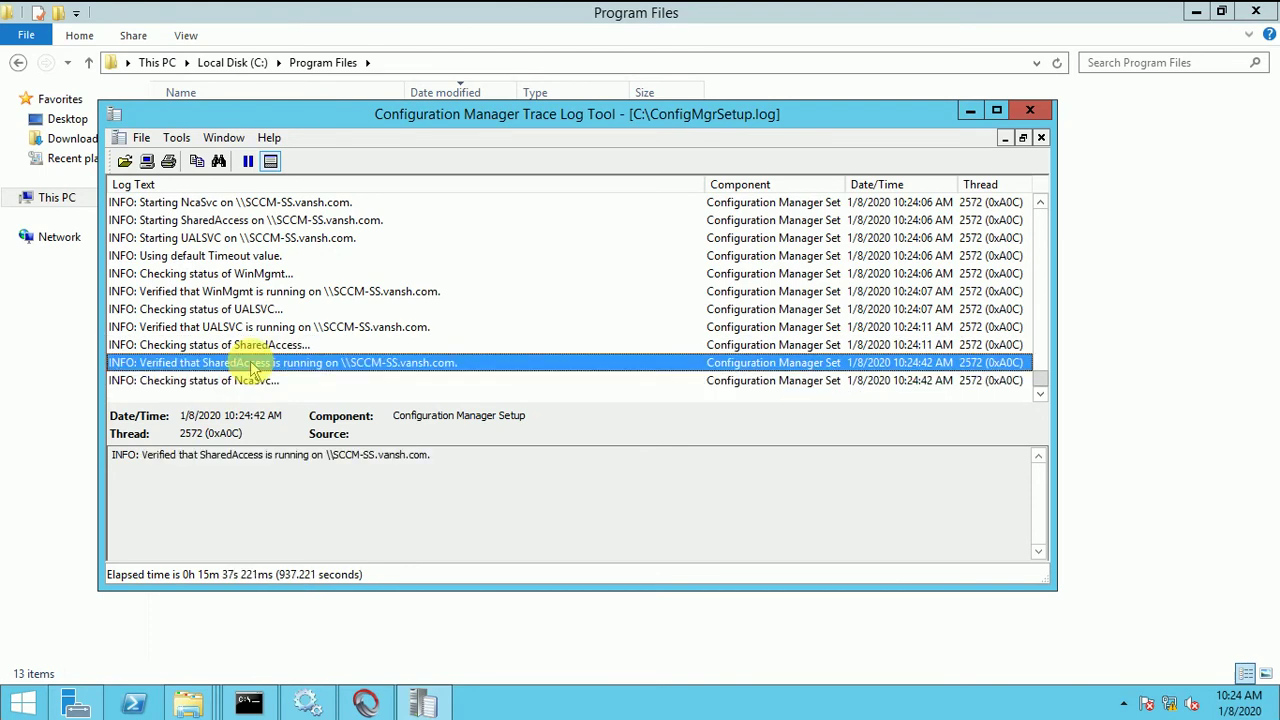
Examine the UALSVC, SharedAccess and NcaSvc status entries in ConfigMgrSetup.log, continuing to the parent site SQL certificate entries.
key("Up")
key("Up")
key("Up")
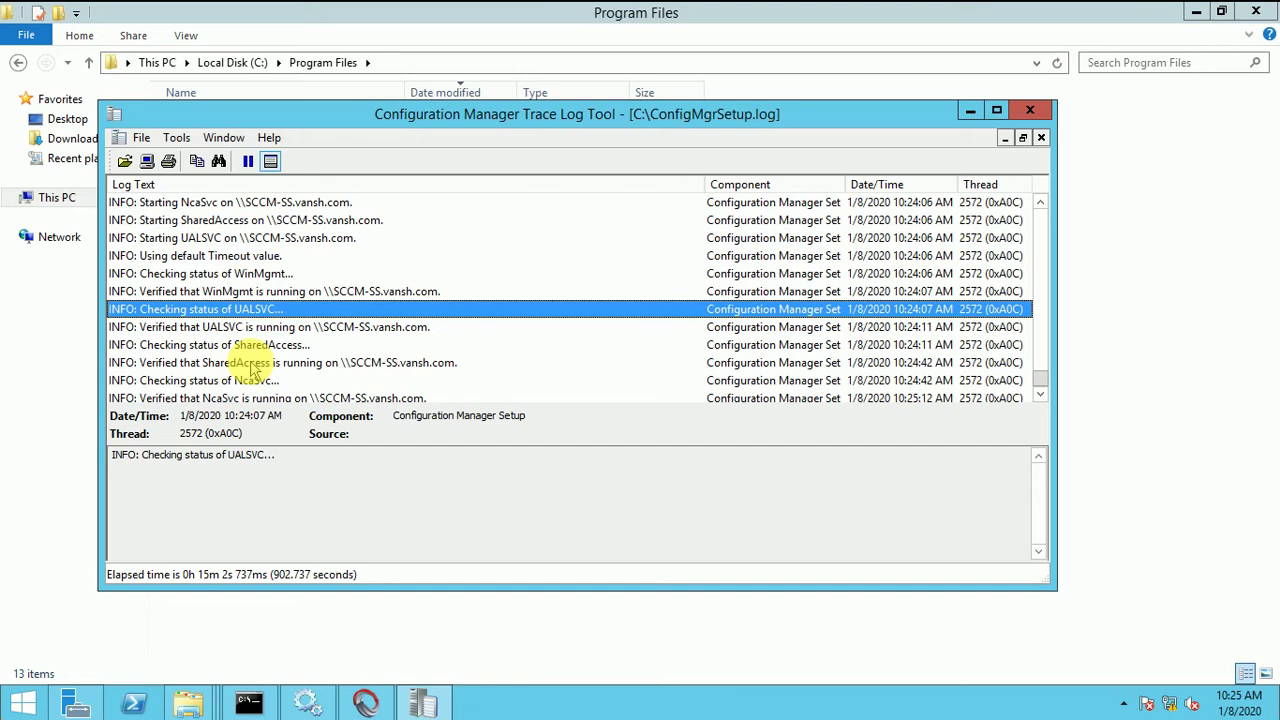
key("Down")
key("Down")
key("Down")
key("Down")
key("Down")
key("Down")
key("Down")
key("Down")
key("Down")
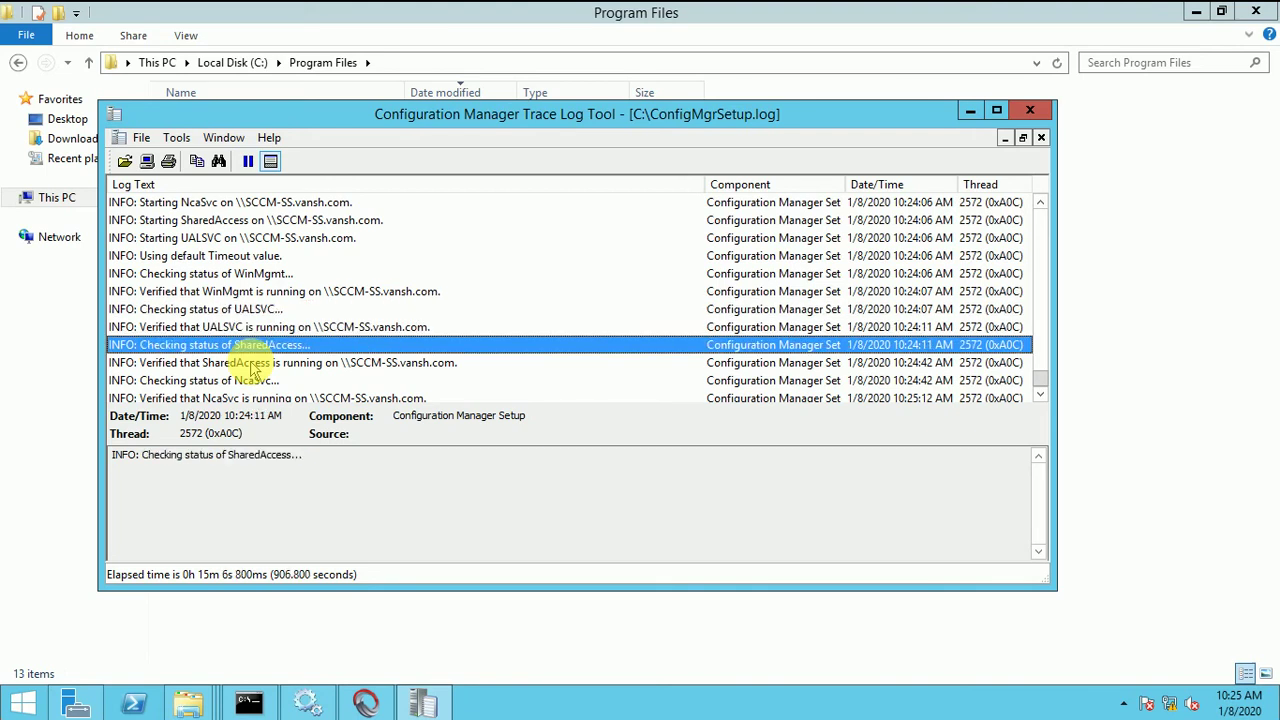
key("Down")
key("Down")
key("Down")
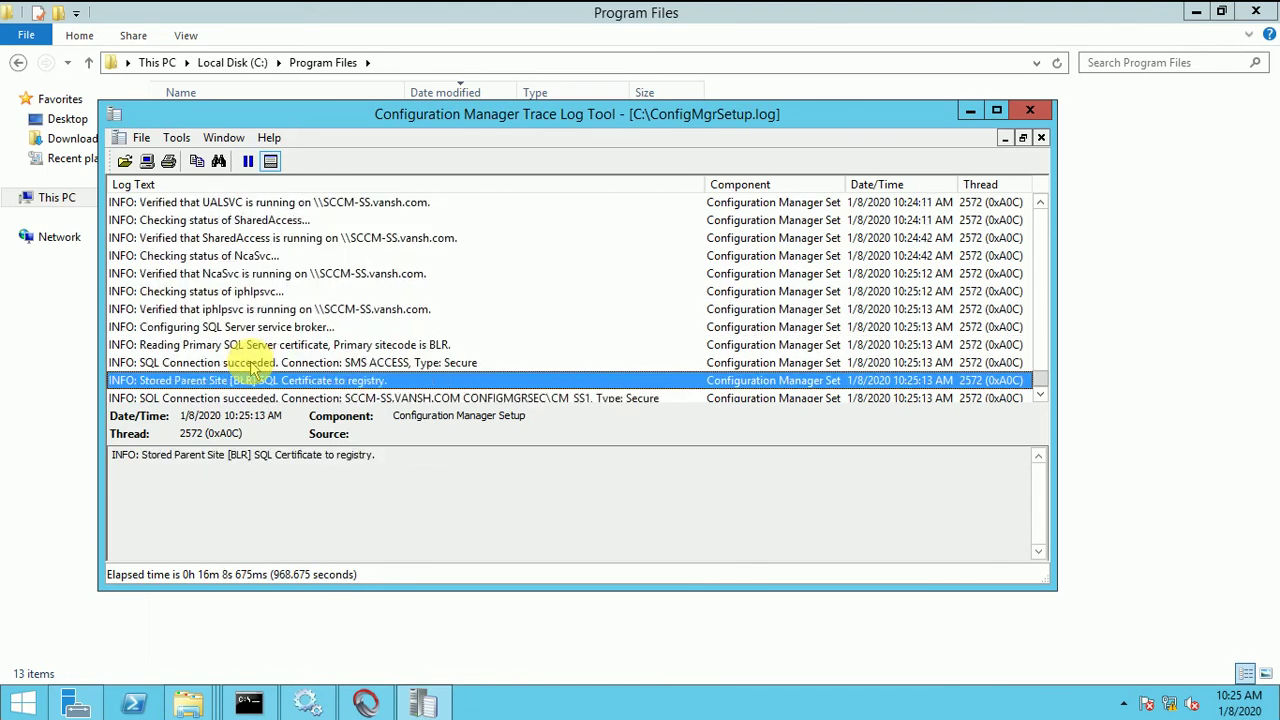
Review the SQL connection, service broker and parent message entries through to the last line of the setup log.
key("Up")
key("Up")
key("Up")
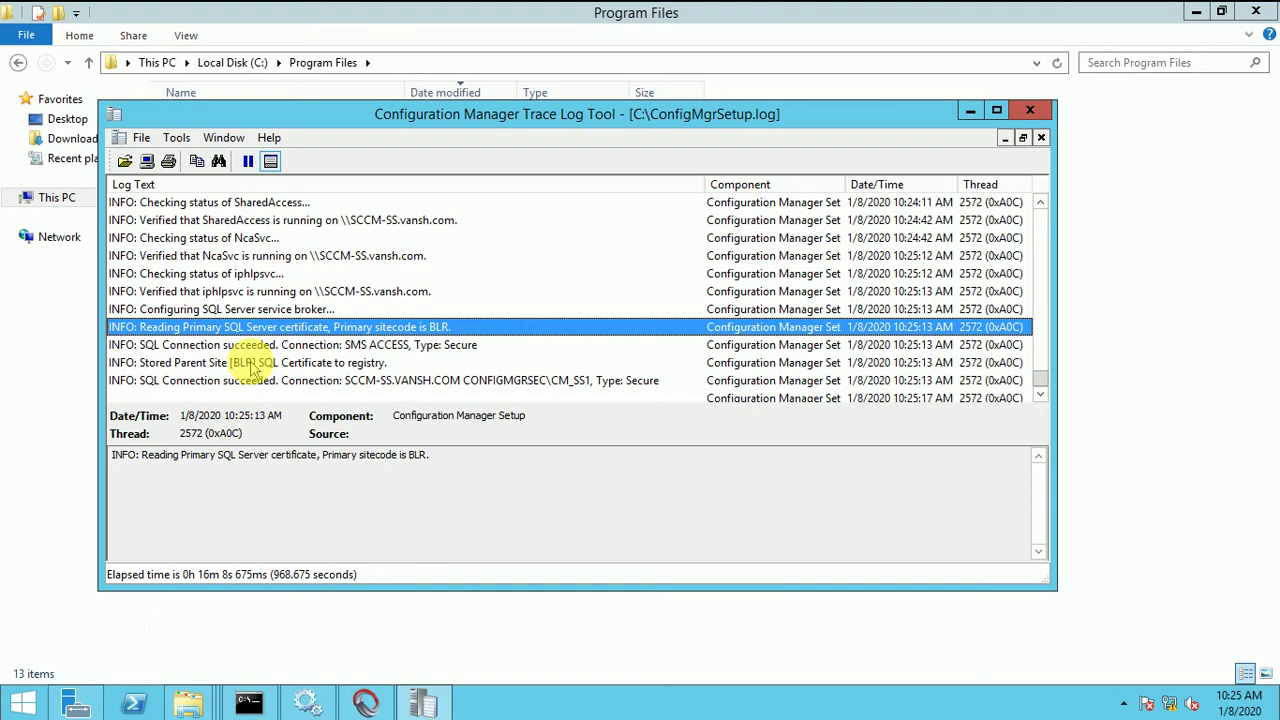
key("Down")
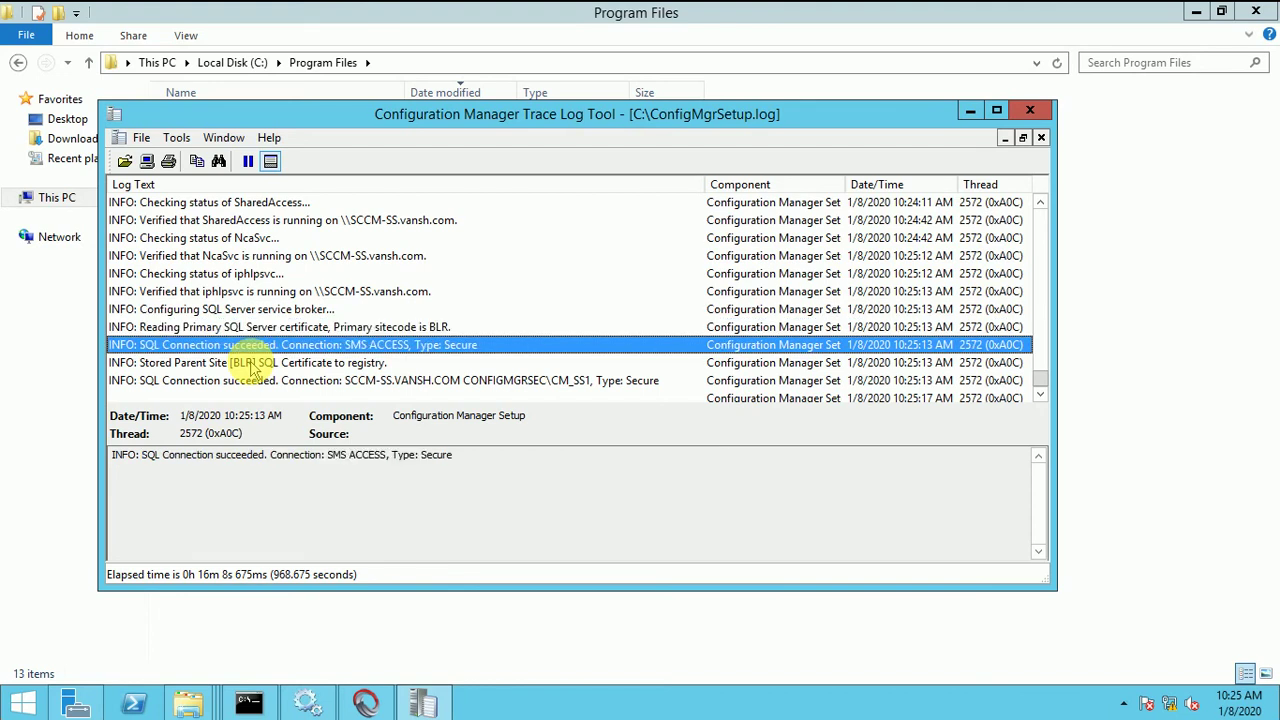
left_click(255, 365)
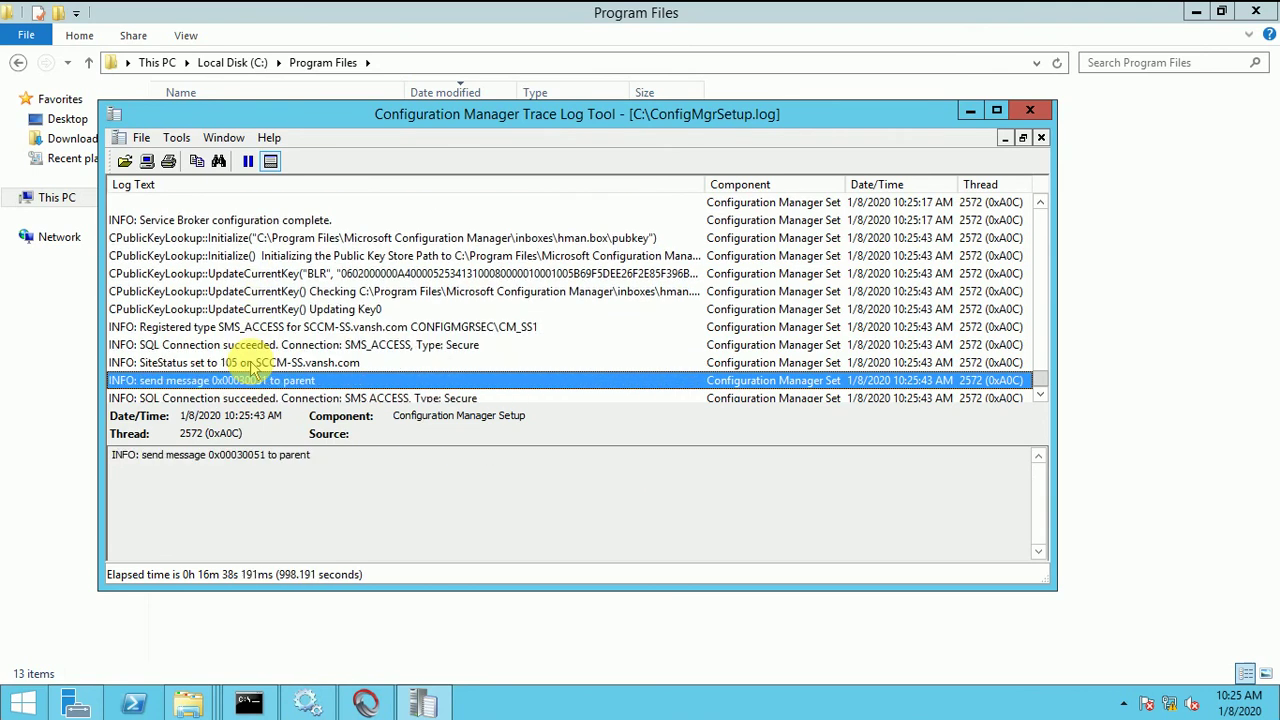
left_click(254, 365)
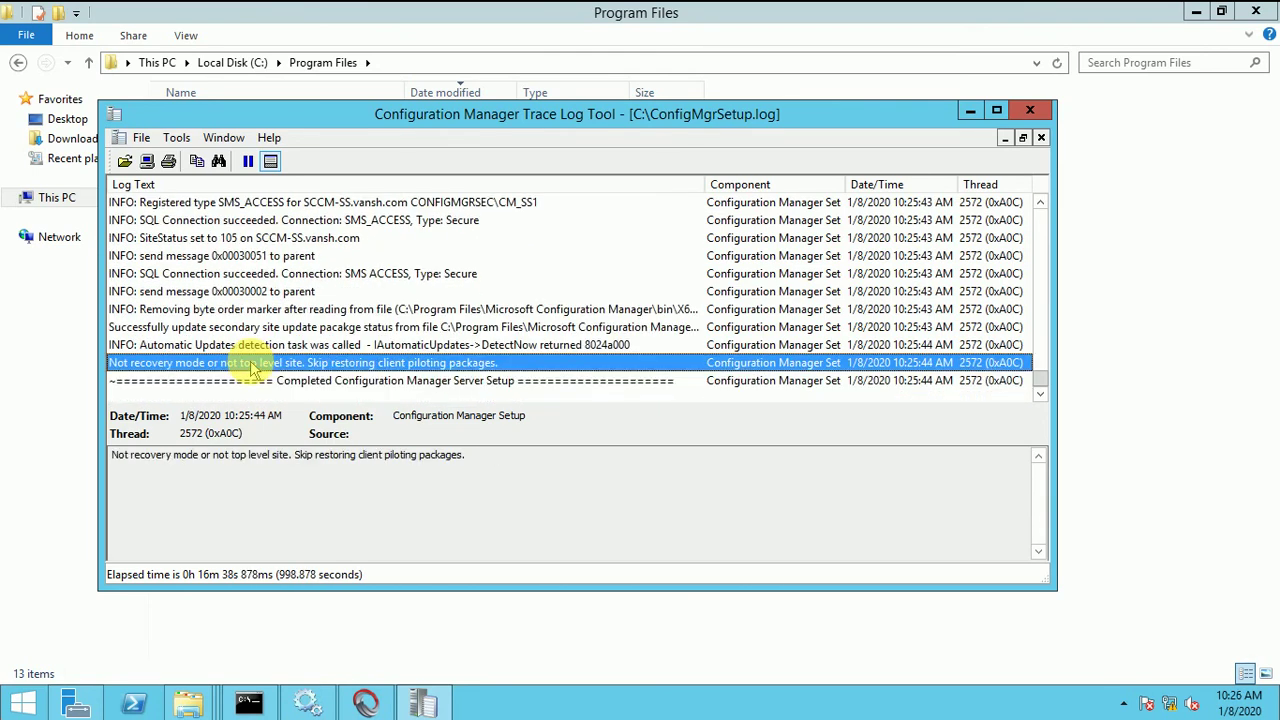
key("Down")
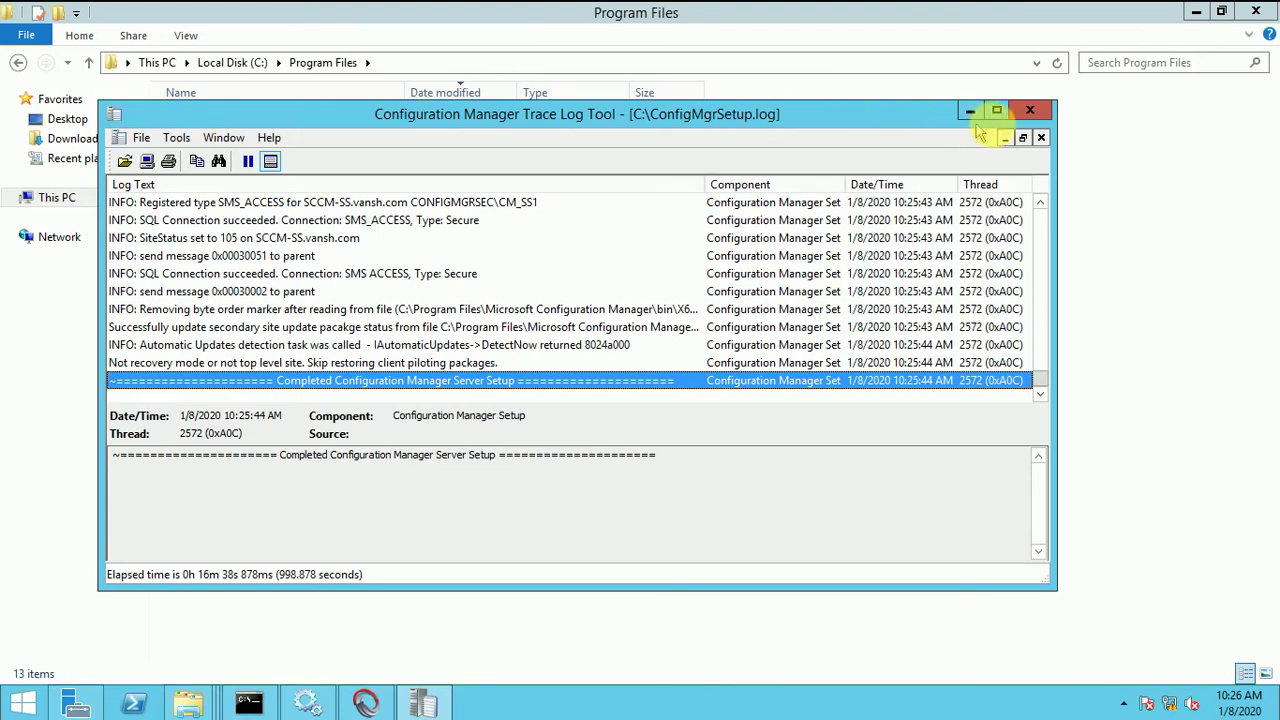
left_click(527, 204)
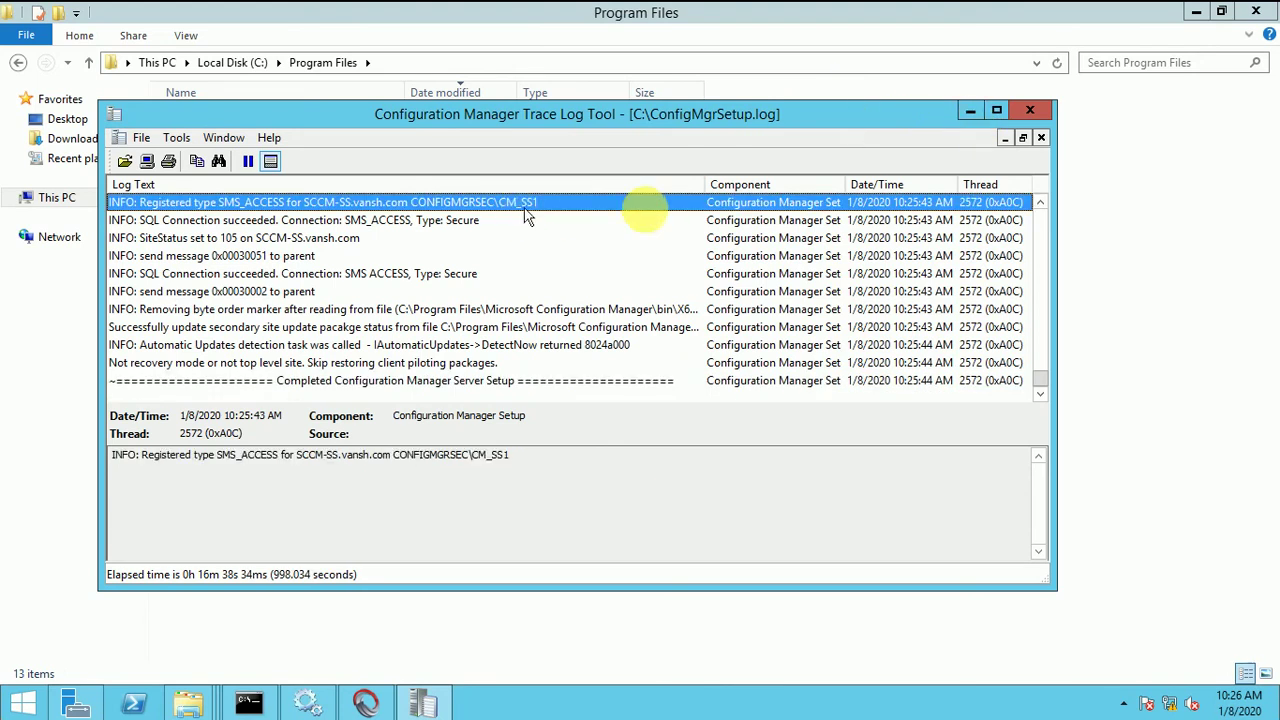
Close the log viewer and refresh the Program Files folder on the secondary server.
left_click(1030, 110)
right_click(331, 504)
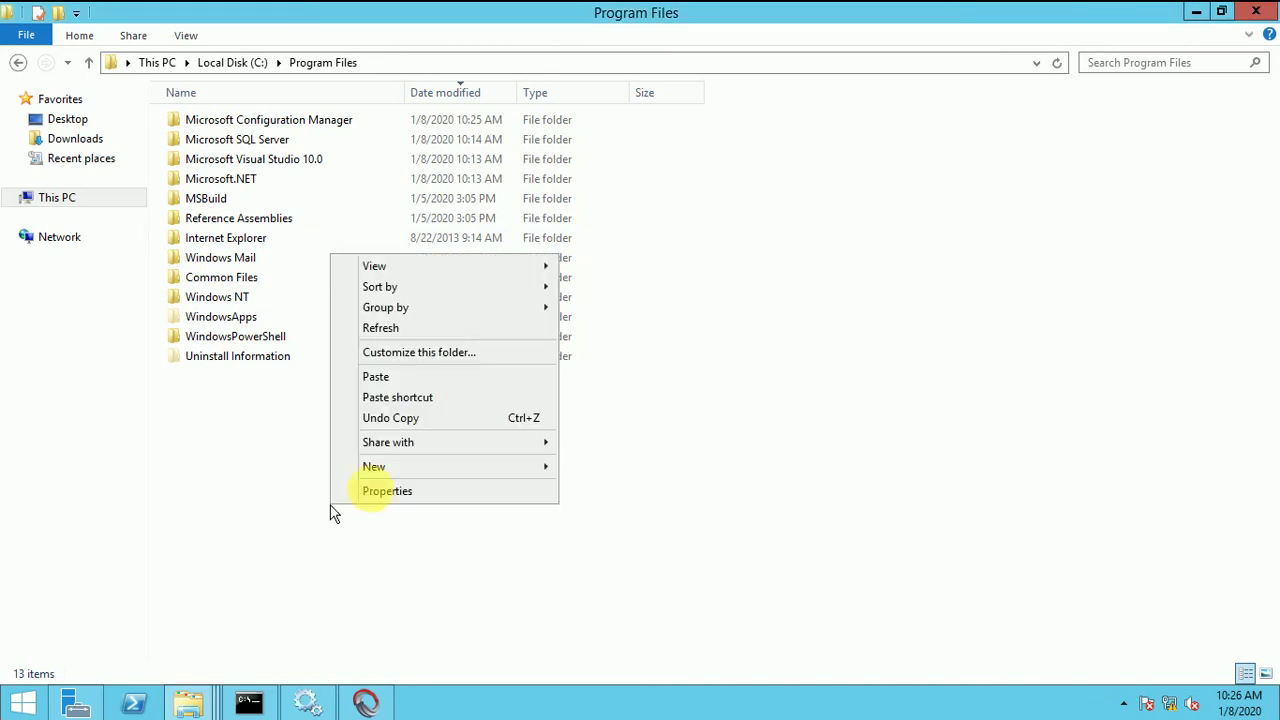
left_click(409, 330)
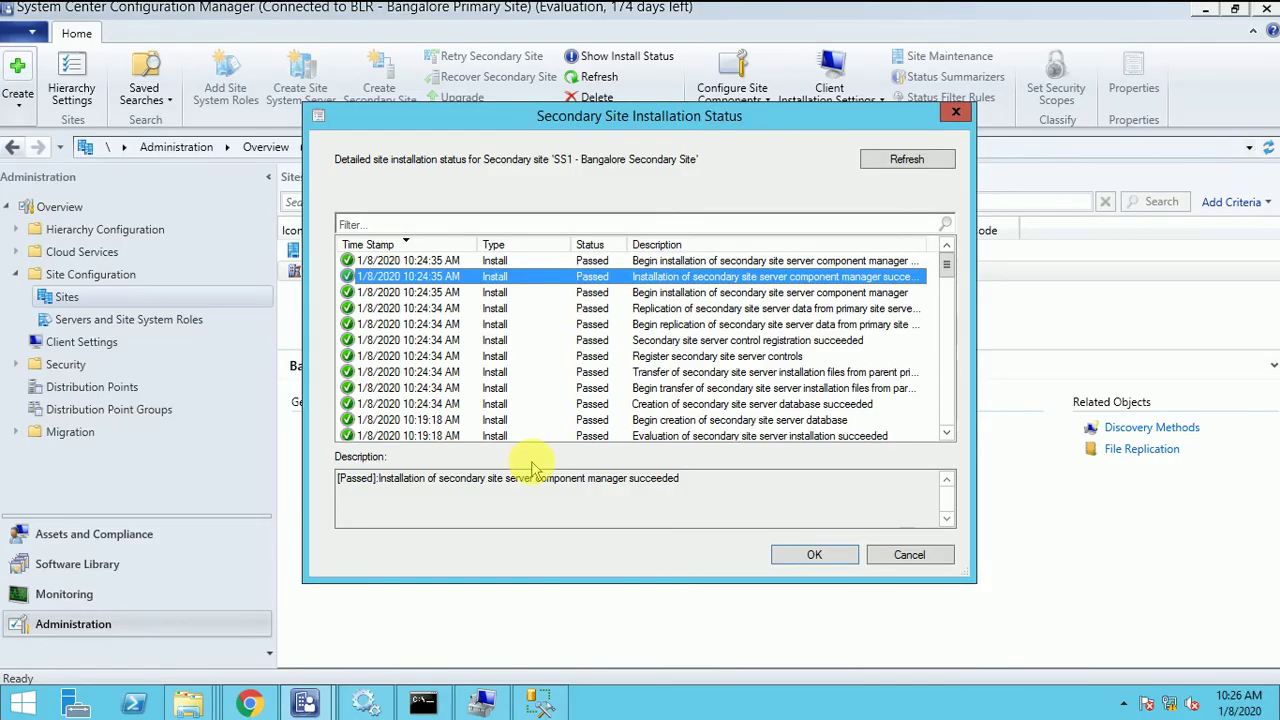
In the Configuration Manager console, refresh the SS1 installation status, check the newest component manager entries and close the status window.
left_click(893, 159)
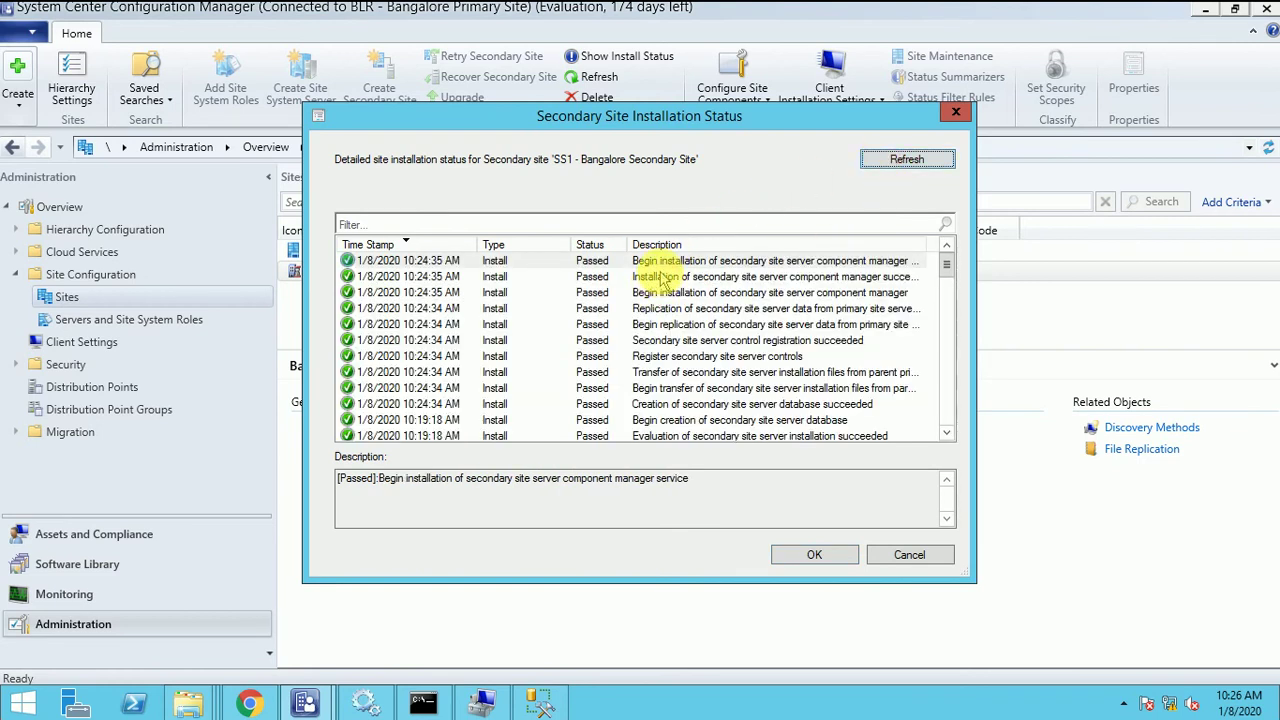
left_click(662, 277)
key("Up")
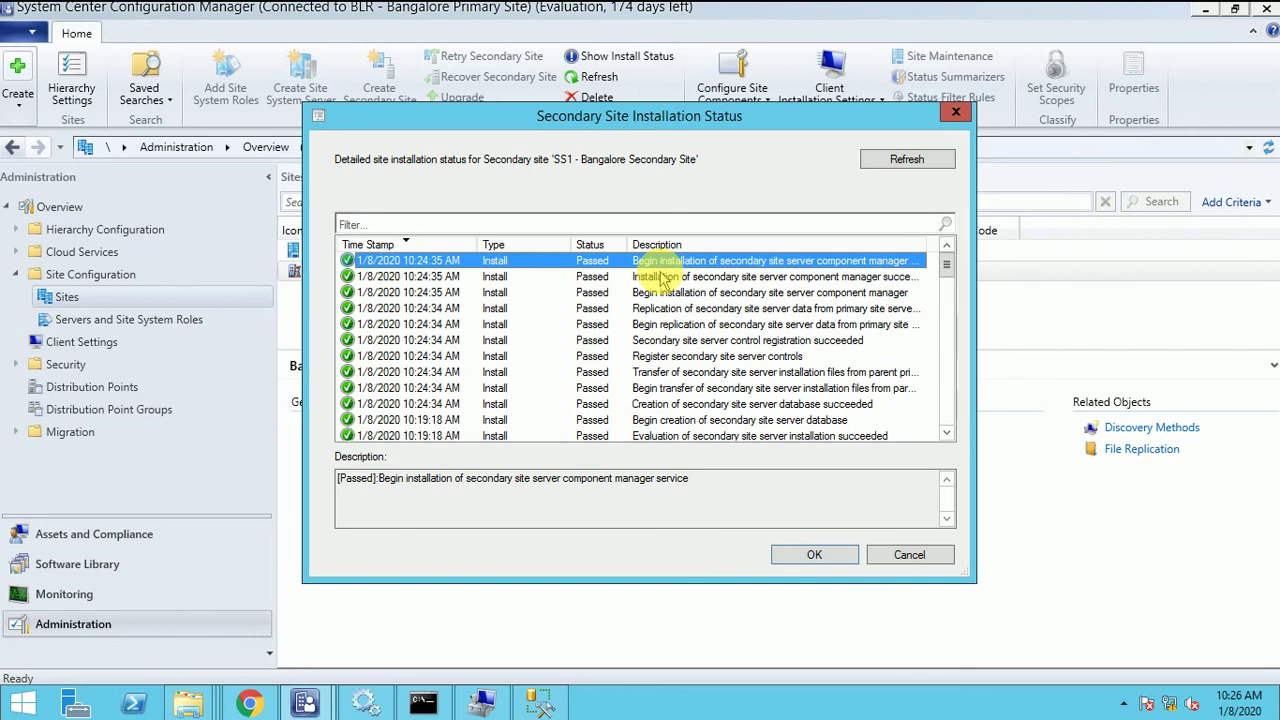
left_click(926, 158)
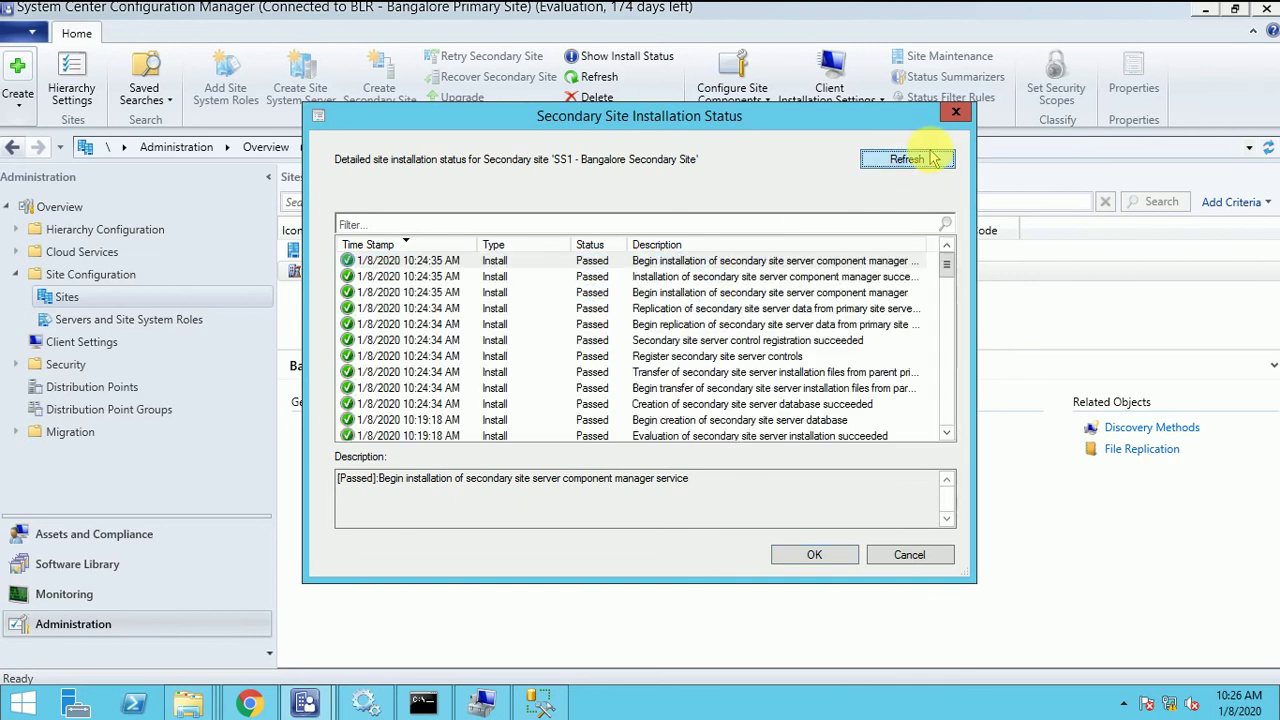
left_click(802, 561)
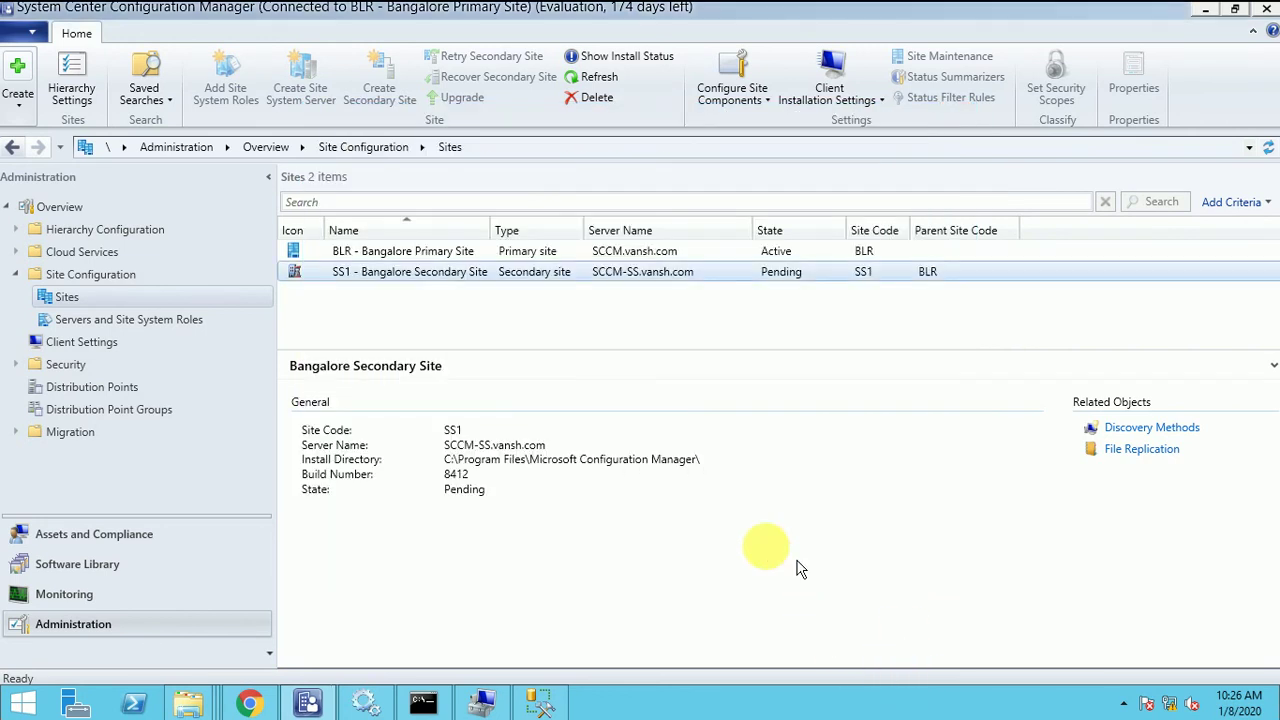
Refresh the Sites list and reopen the install status of SS1 - Bangalore Secondary Site.
left_click(601, 79)
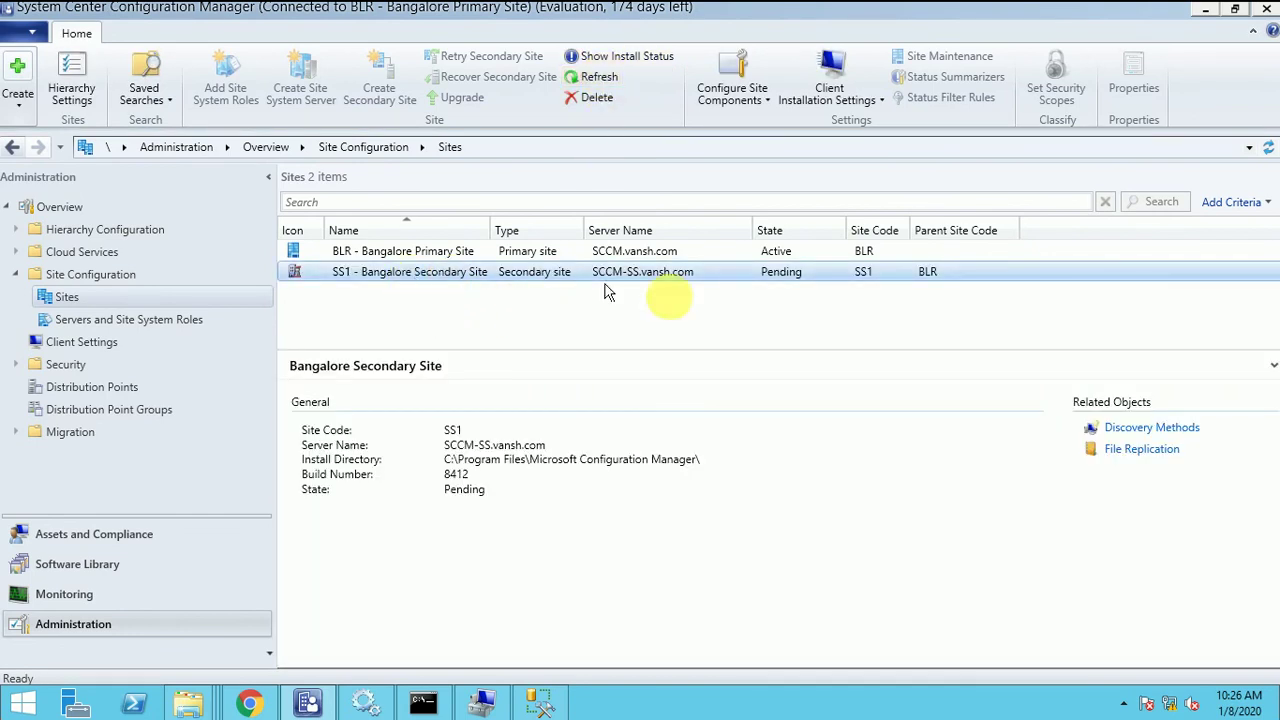
right_click(451, 271)
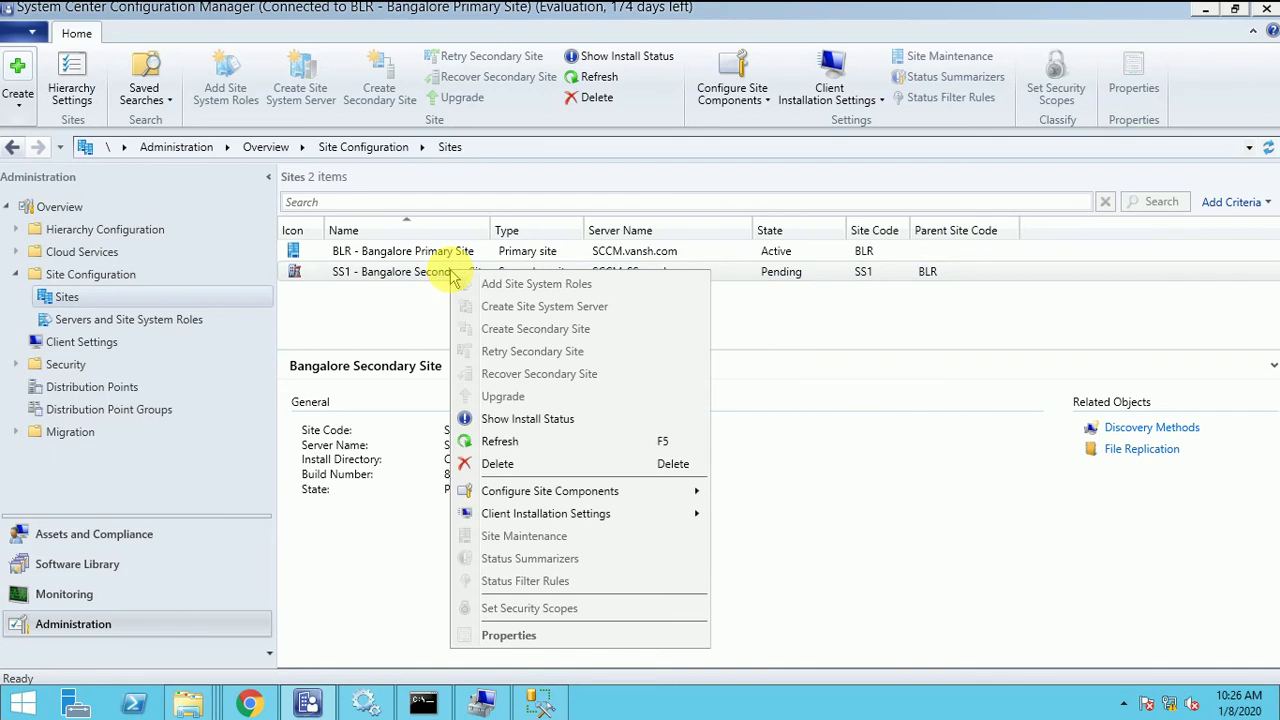
left_click(521, 424)
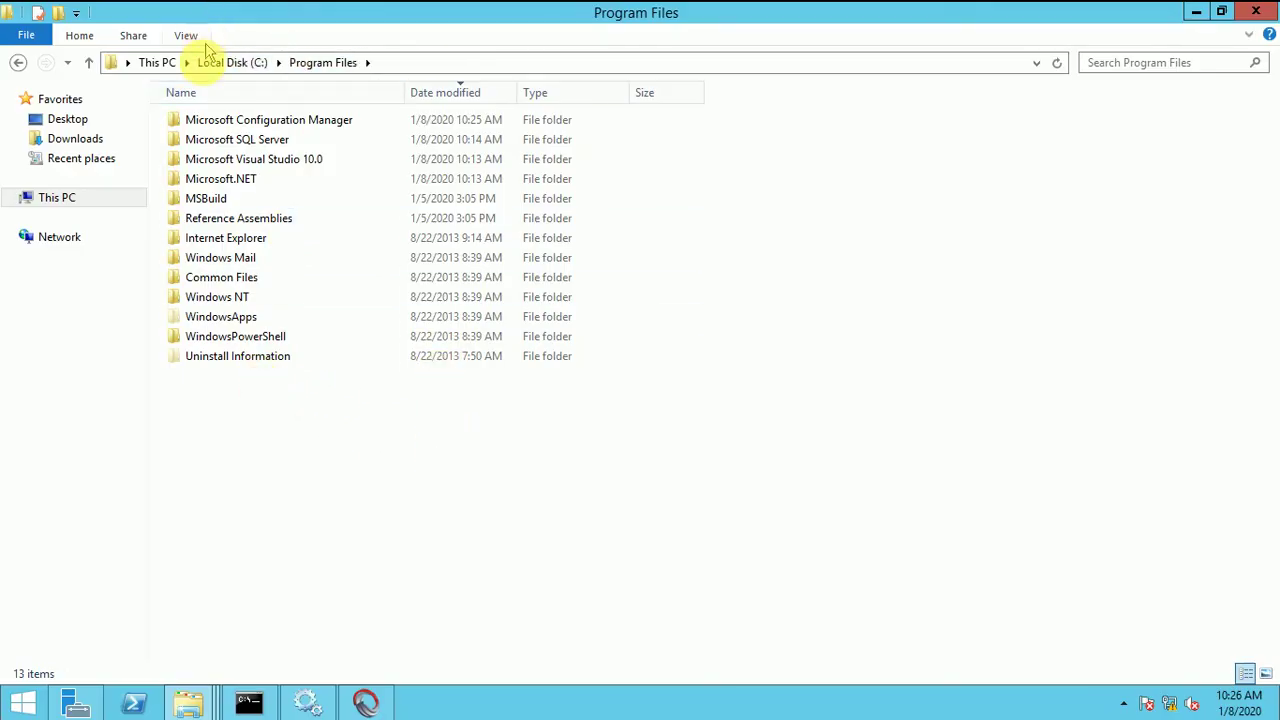
On the secondary server, reopen ConfigMgrSetup.log from the C: drive, check its final entries and close it.
left_click(232, 64)
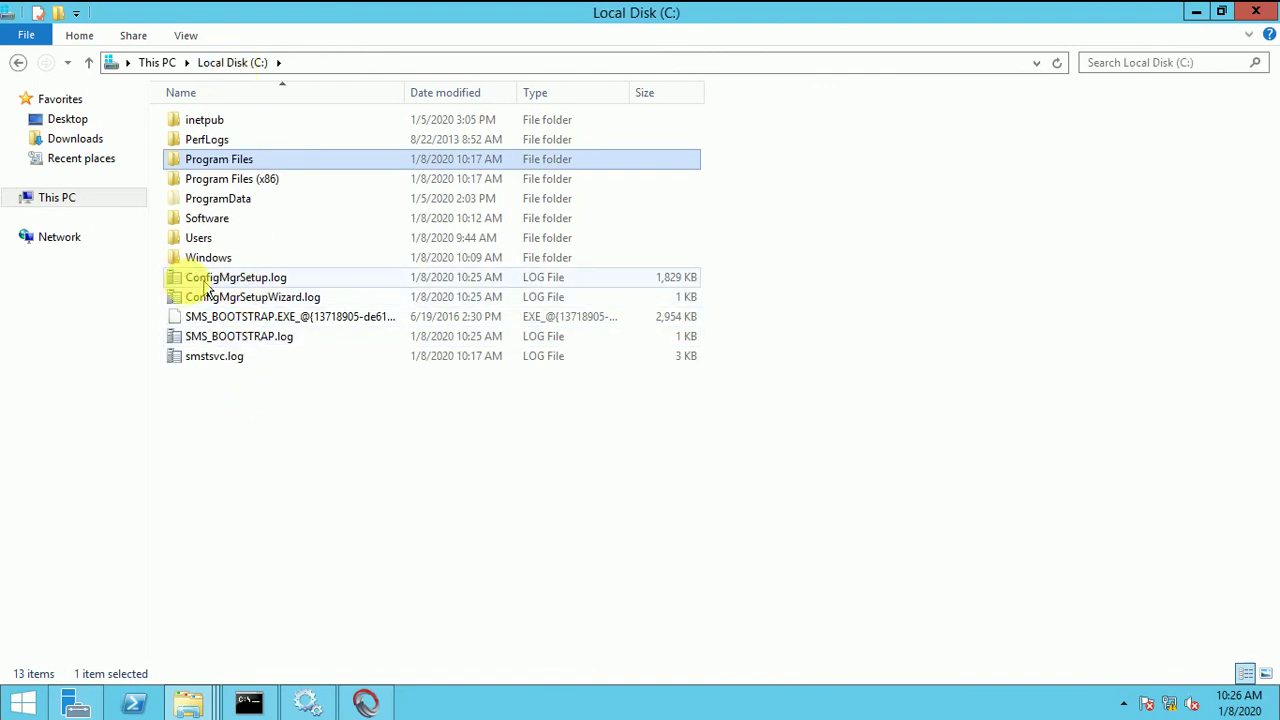
double_click(314, 277)
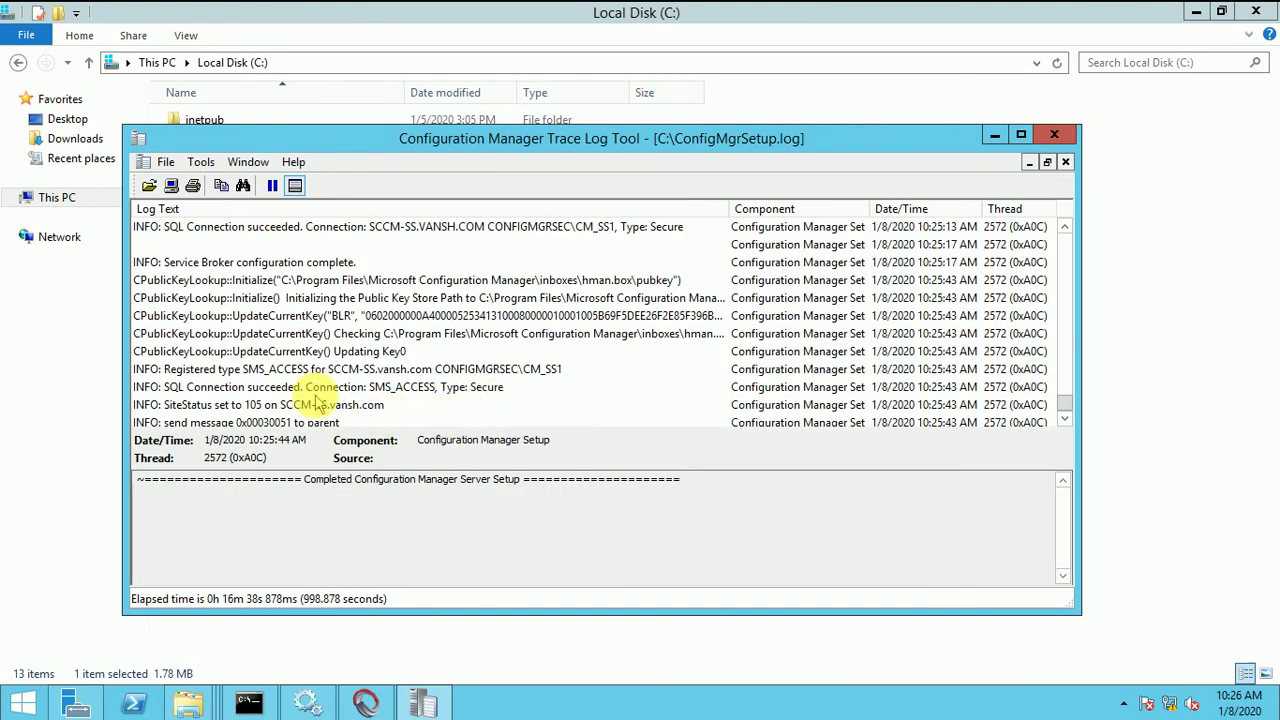
key("Down")
key("Down")
key("Down")
key("Down")
key("Down")
key("Down")
key("Down")
key("Down")
key("Down")
key("Down")
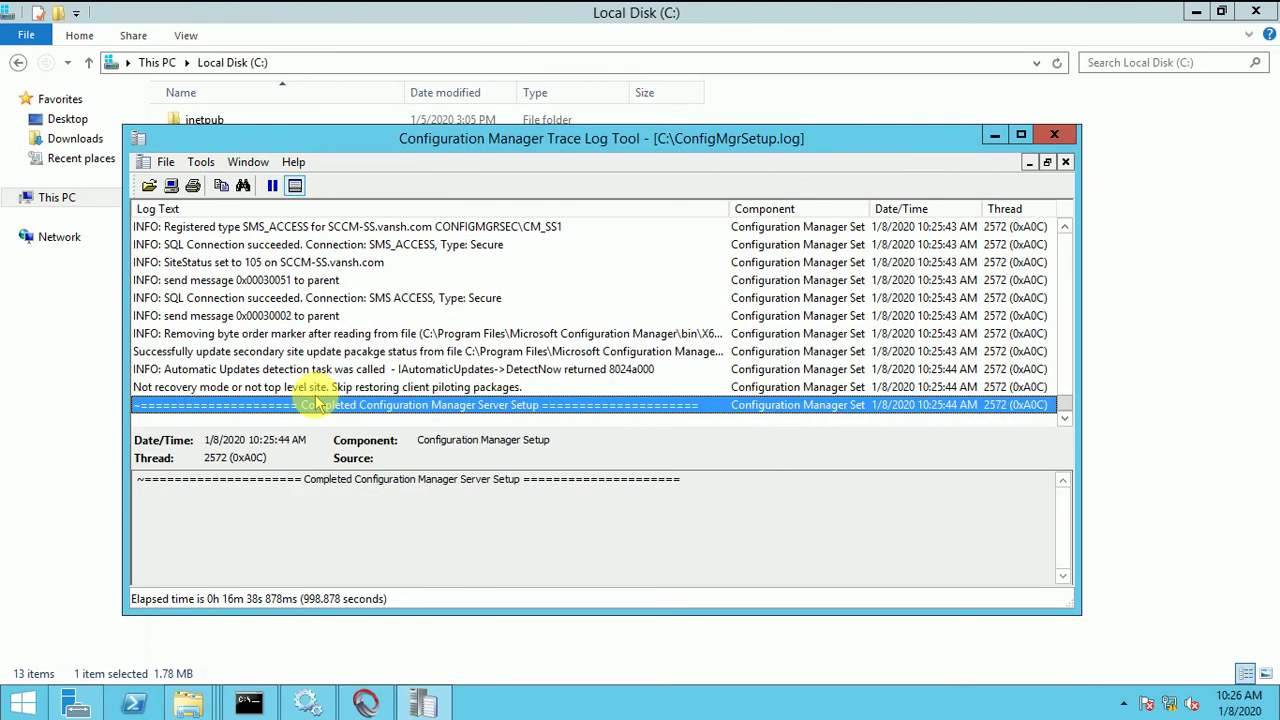
key("Up")
key("Up")
key("Up")
key("Down")
key("Down")
key("Down")
left_click(1054, 134)
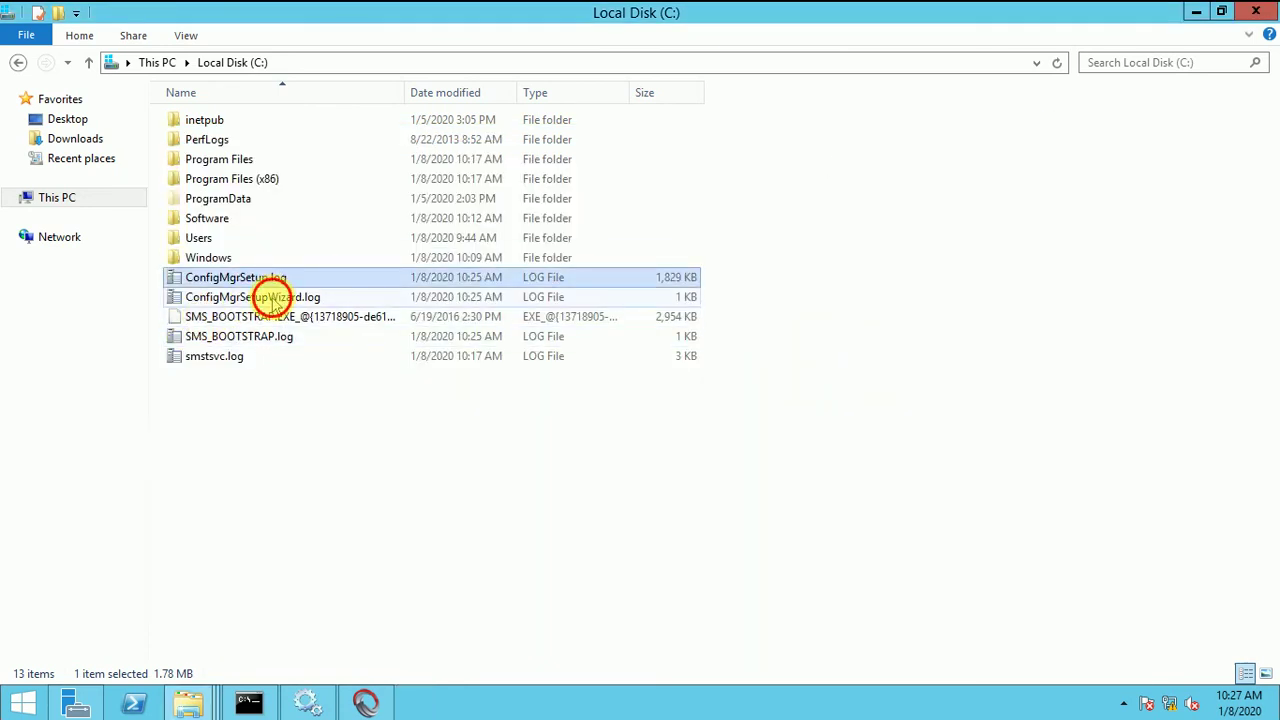
Open ConfigMgrSetupWizard.log from the C: drive, read its entry and close it.
double_click(276, 297)
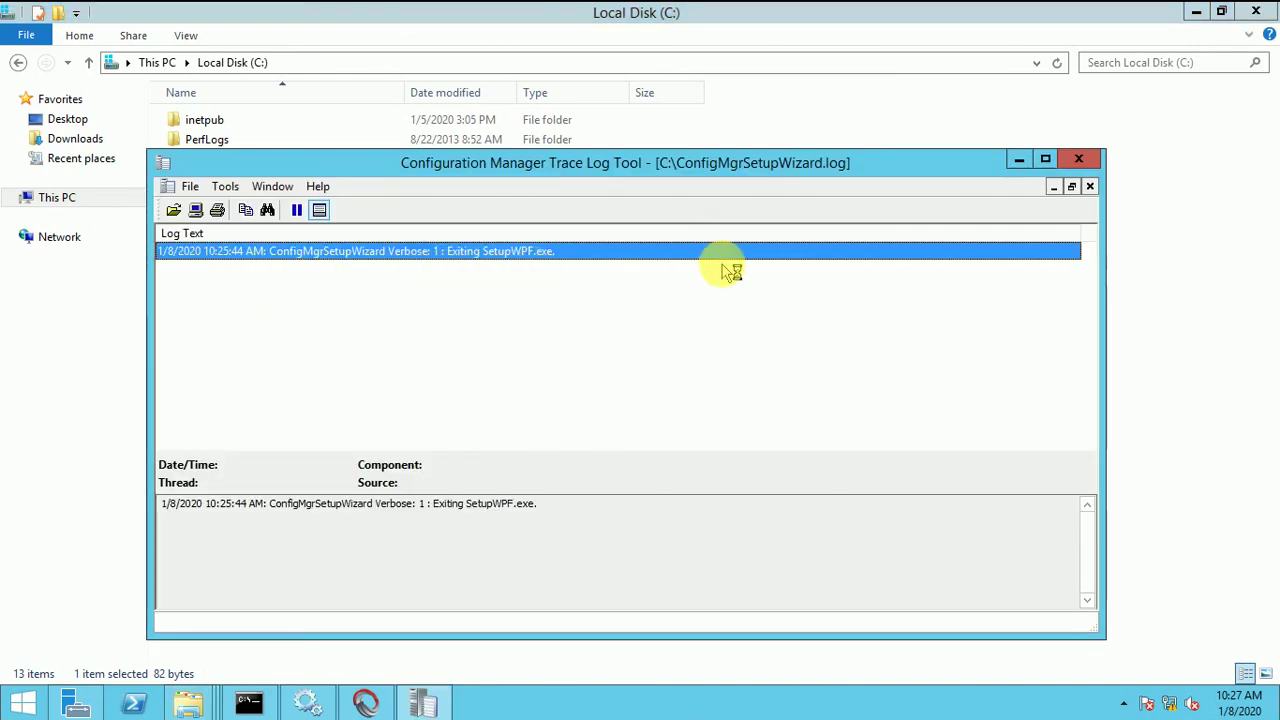
left_click(1080, 160)
left_click(349, 471)
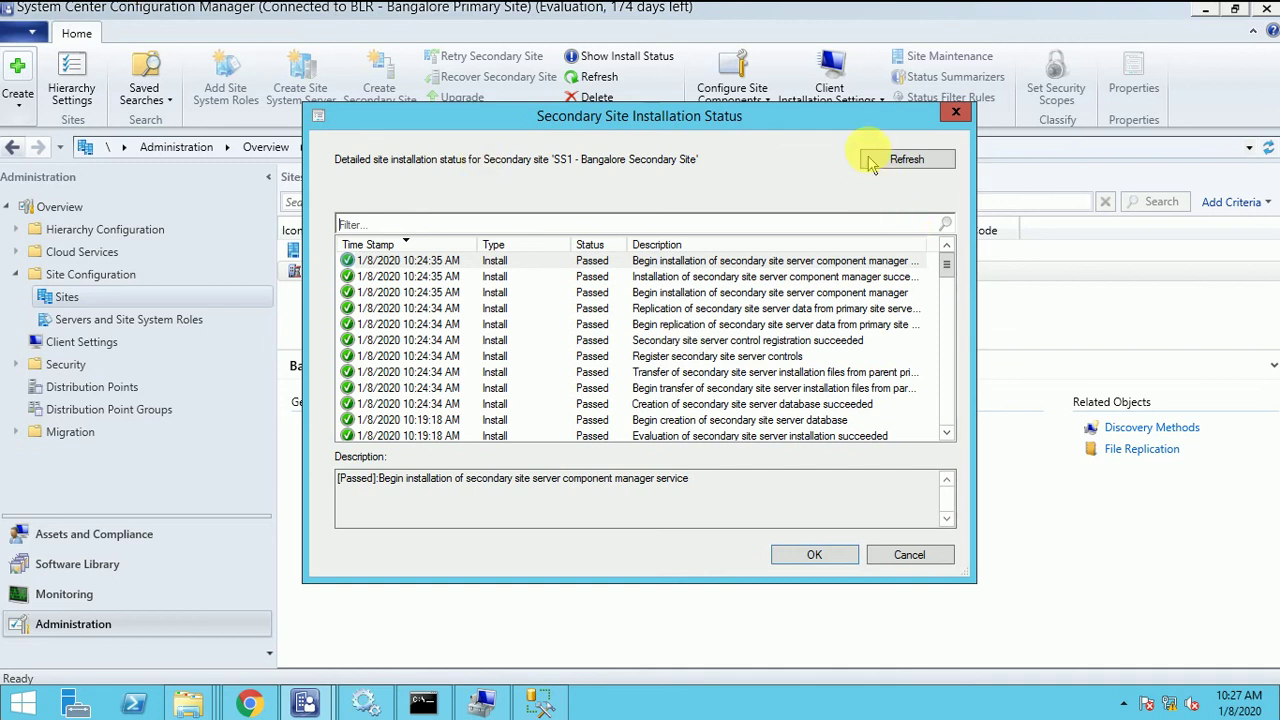
Back in the console, refresh the SS1 installation status again, read the component manager installation entry and dismiss the window.
left_click(907, 160)
left_click(907, 160)
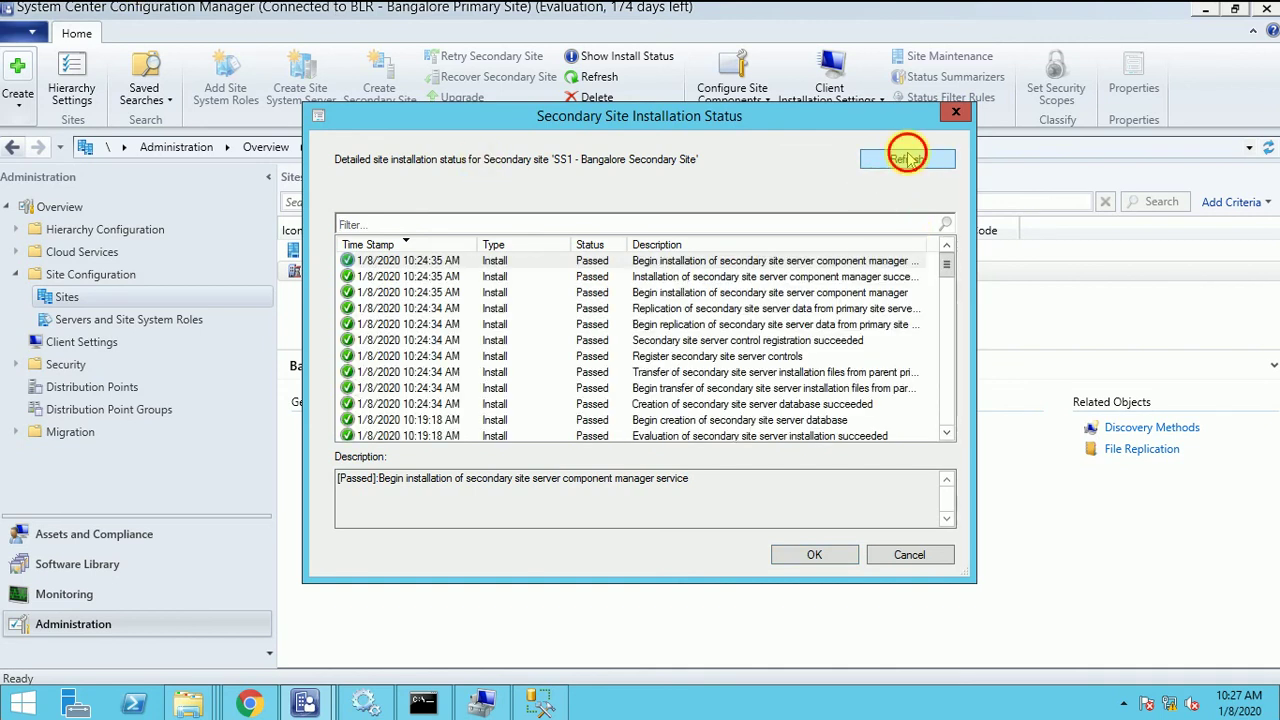
left_click(665, 277)
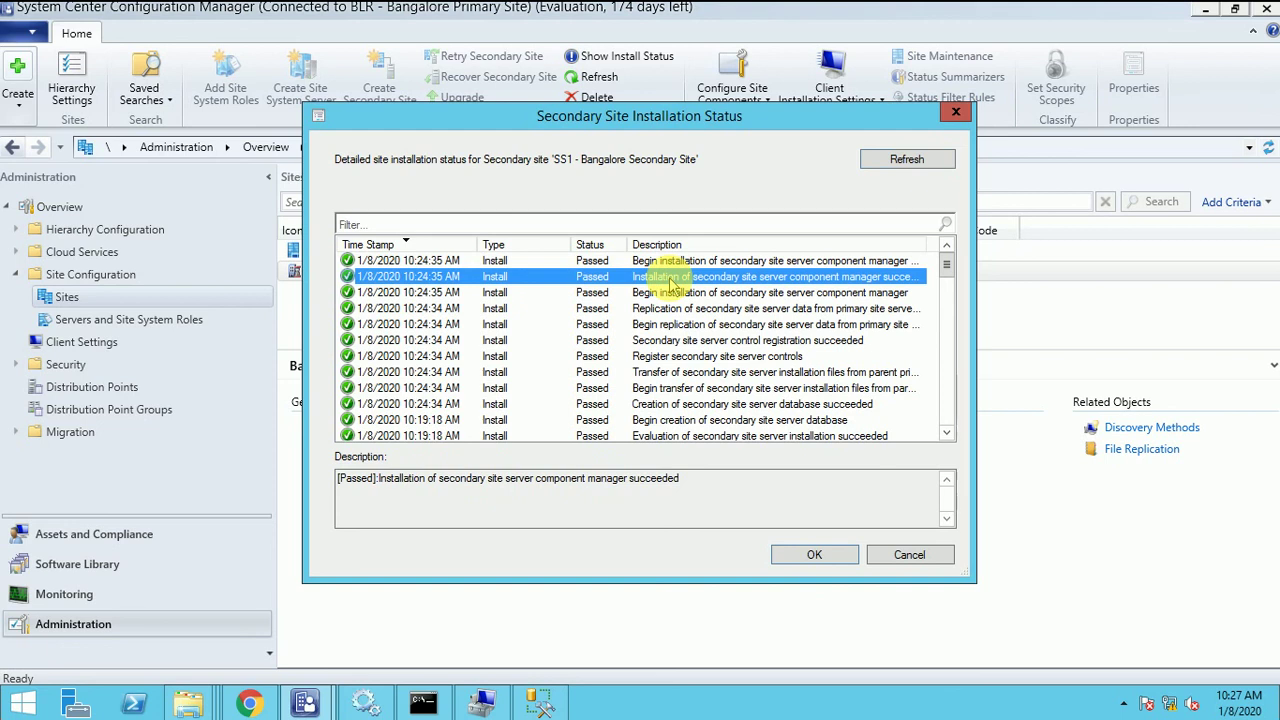
left_click(806, 555)
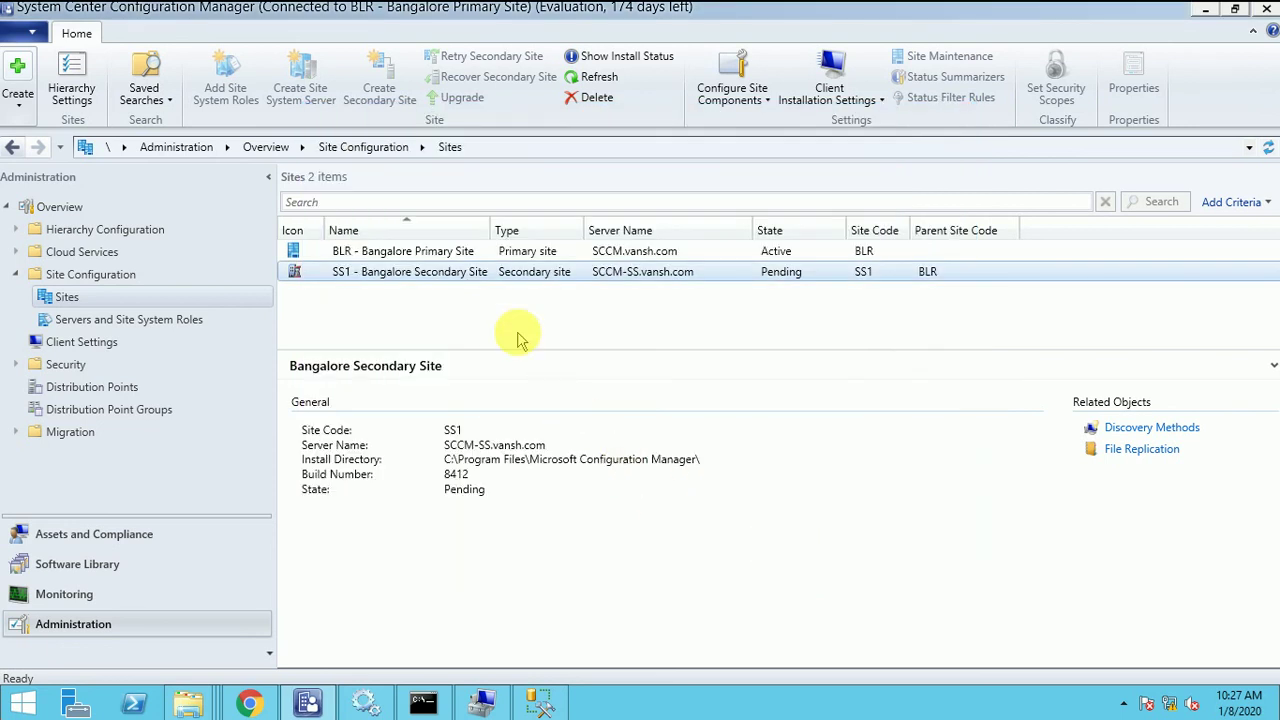
Refresh the Sites list and compare the state of the Bangalore secondary and primary sites.
left_click(612, 84)
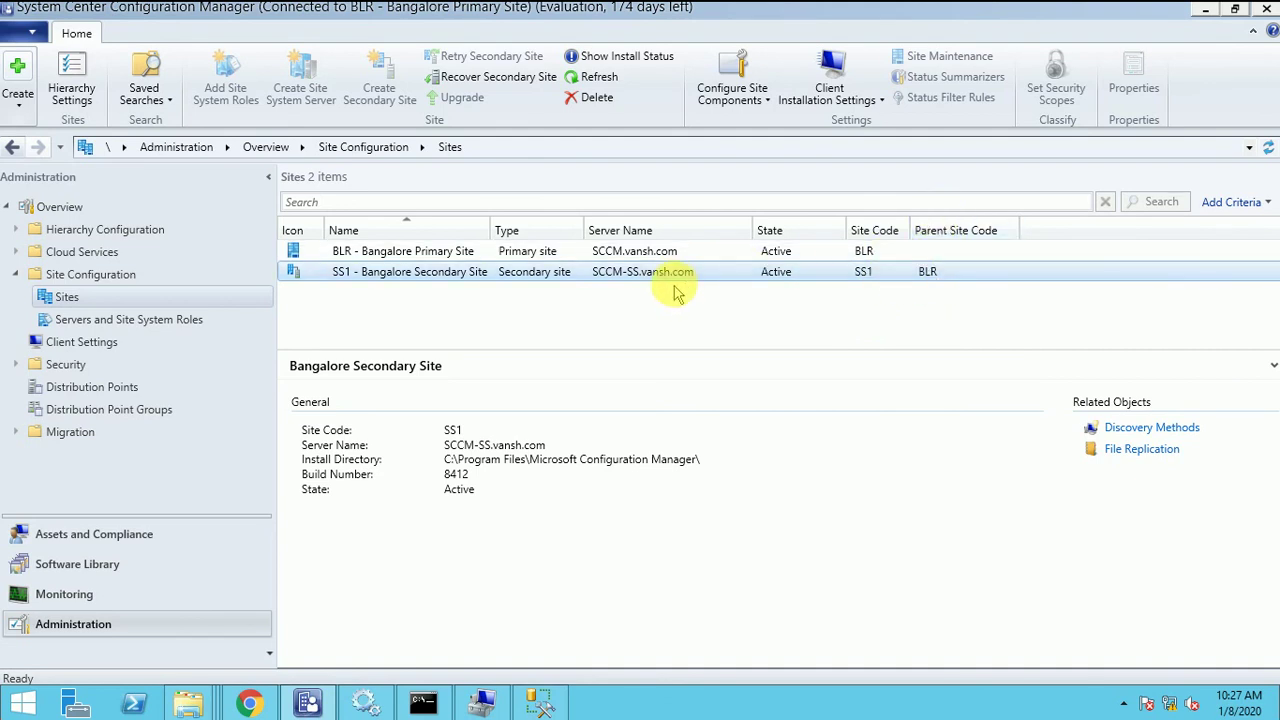
left_click(630, 253)
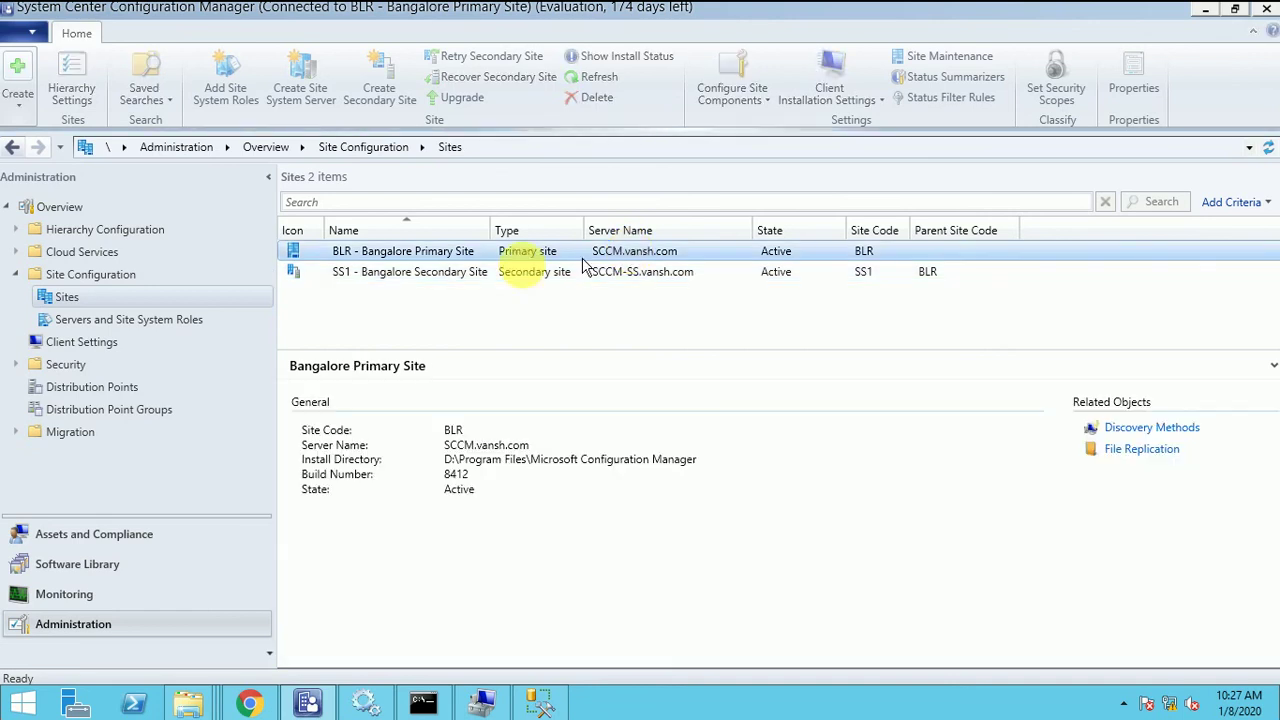
left_click(455, 308)
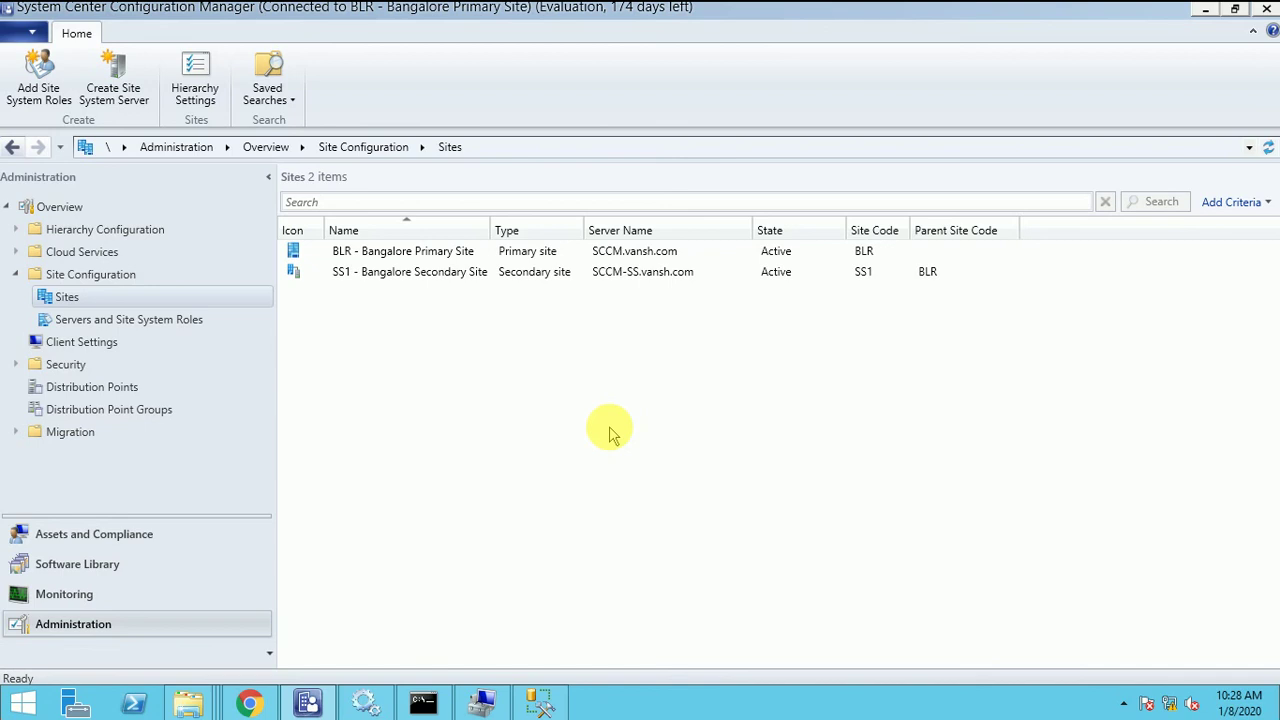
mouse_move(482, 703)
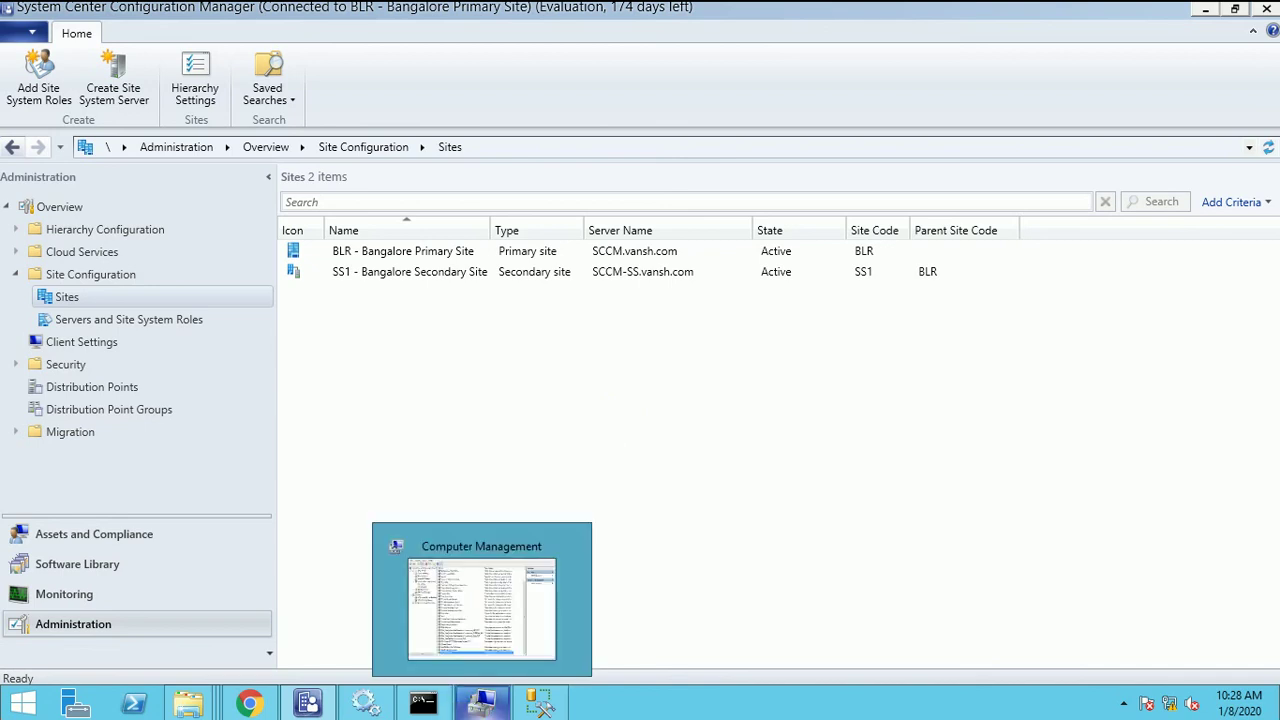